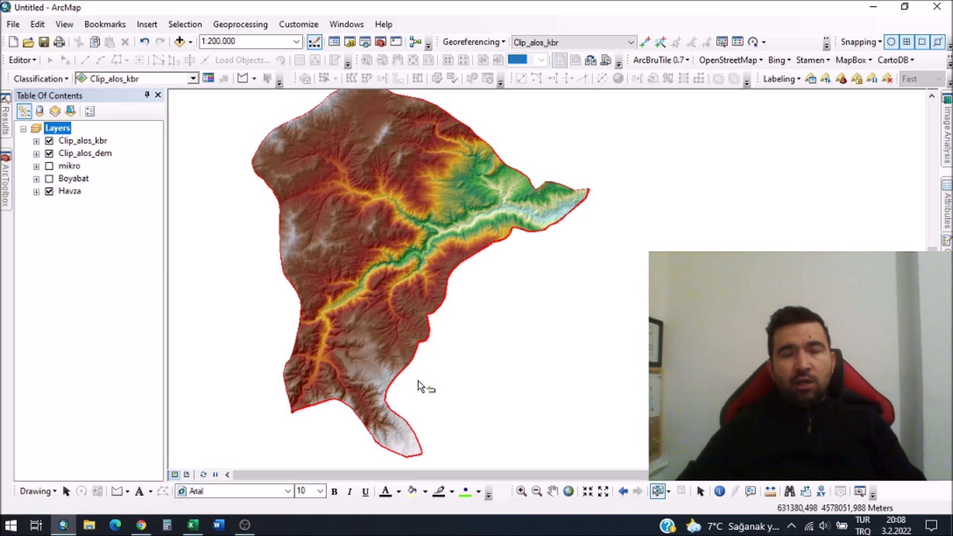
Reframe the Havza basin DEM map at 1:250.000 and switch to the hypsometric curve article in Chrome.
drag(431, 362, 433, 368)
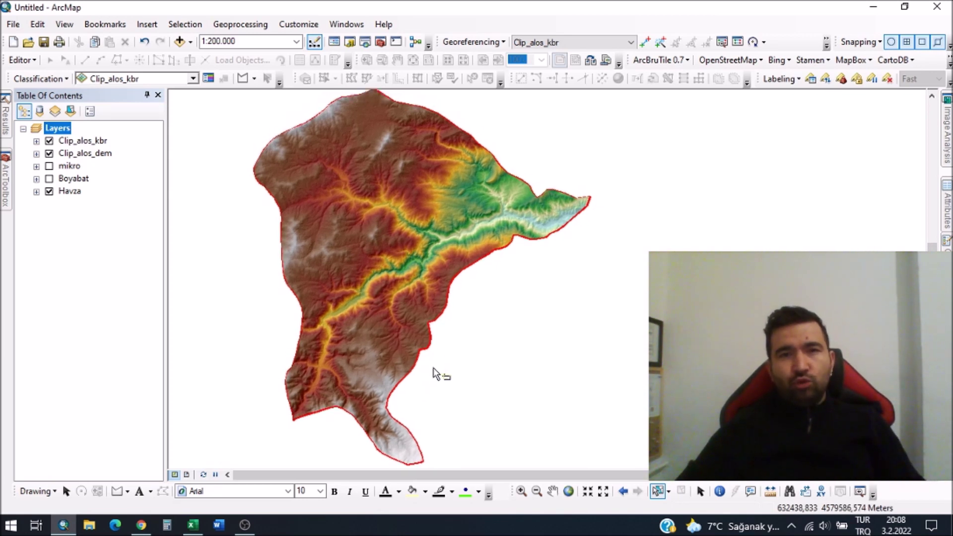
click(141, 525)
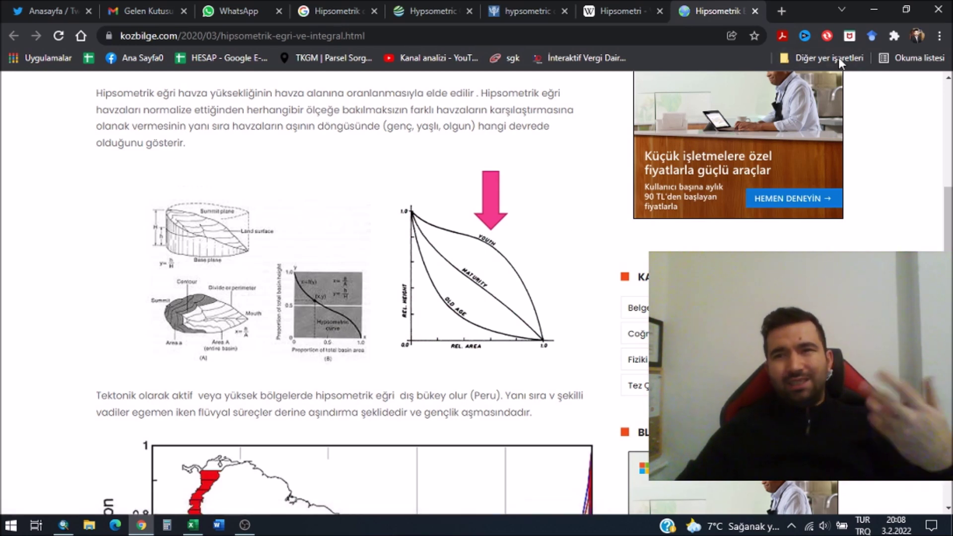
Scroll through the kozbilge.com hypsometric curve article, then return to the ArcMap basin map.
scroll(343, 266, down, 2)
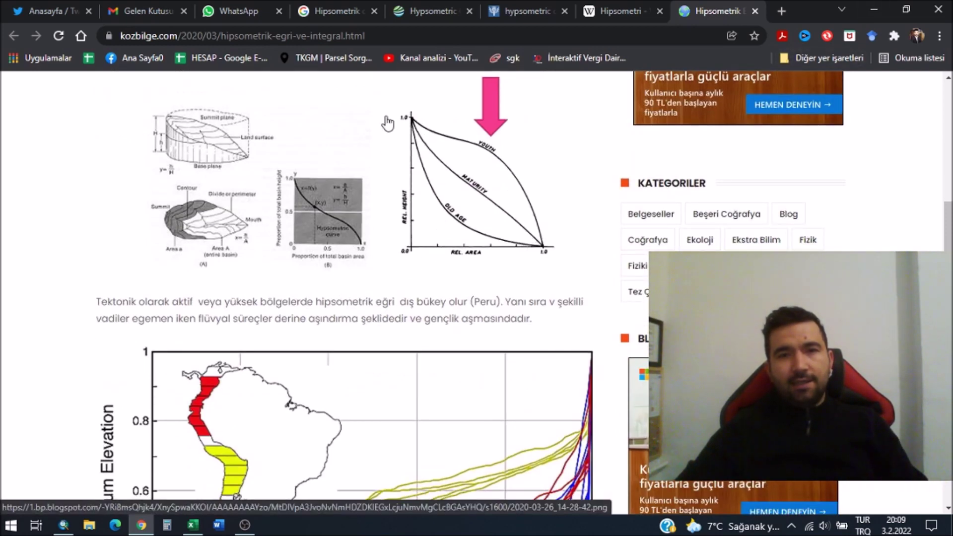
click(874, 9)
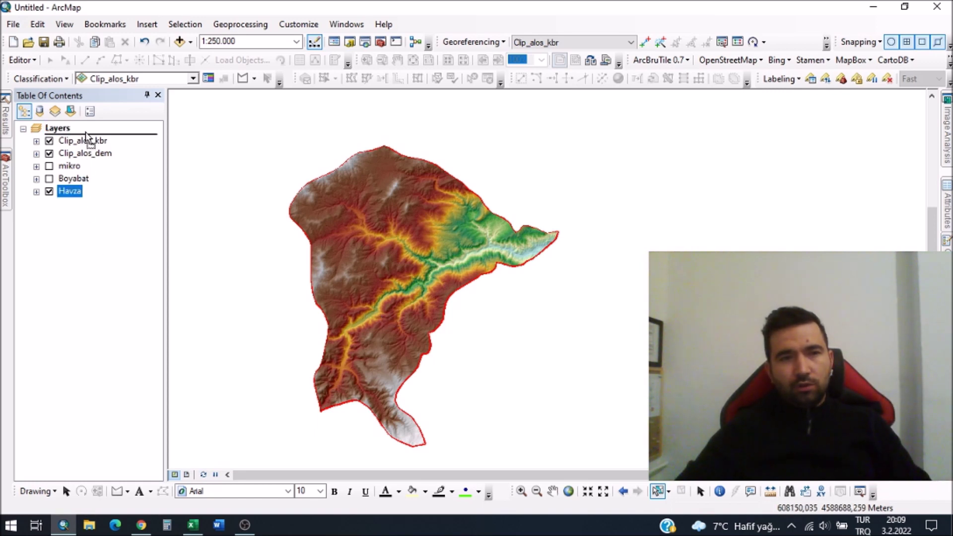
Move Havza to the top of the layer list with mikro directly below it, leaving mikro hidden.
drag(83, 167, 85, 134)
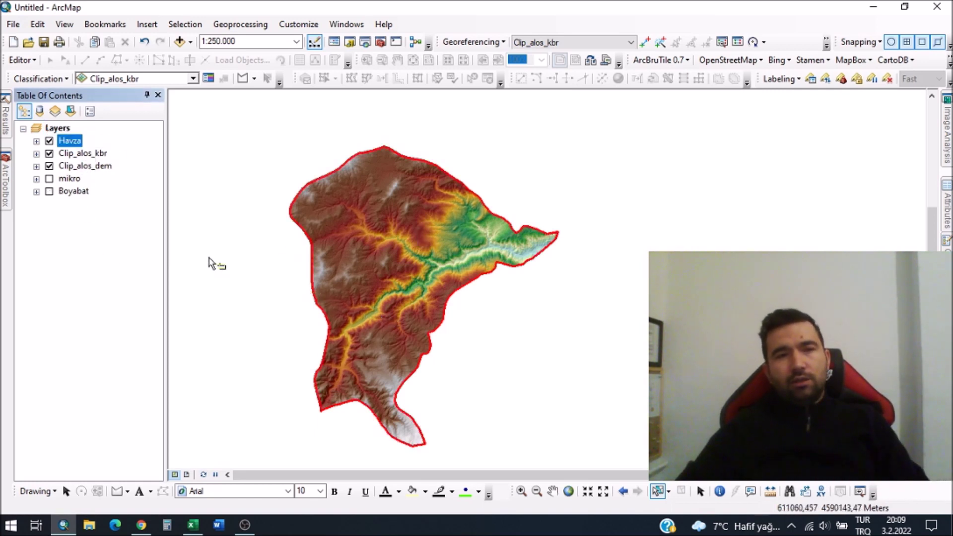
drag(74, 179, 75, 147)
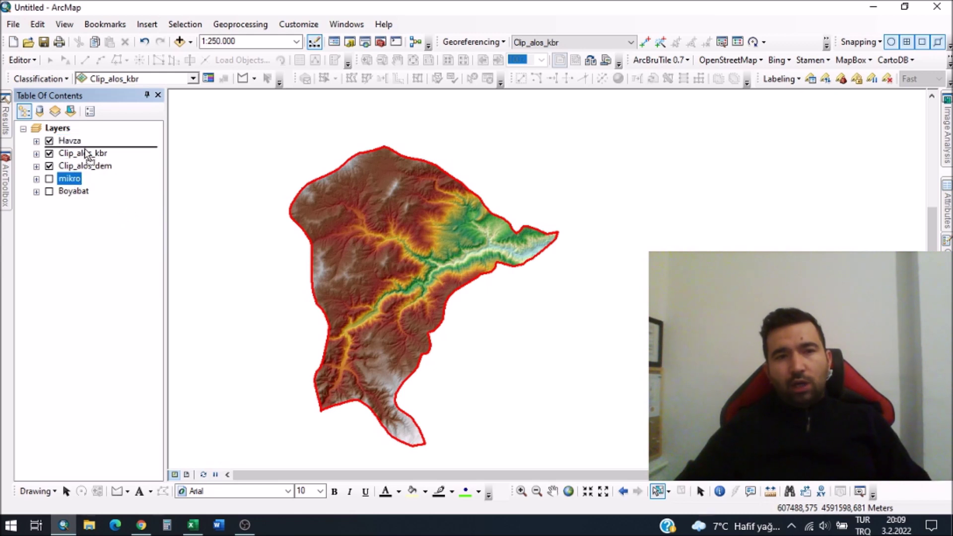
click(48, 153)
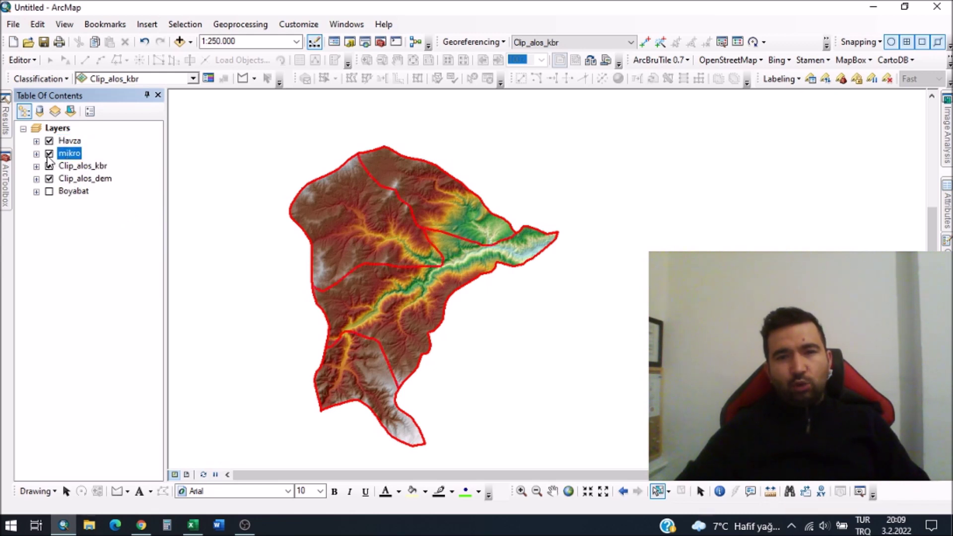
click(49, 153)
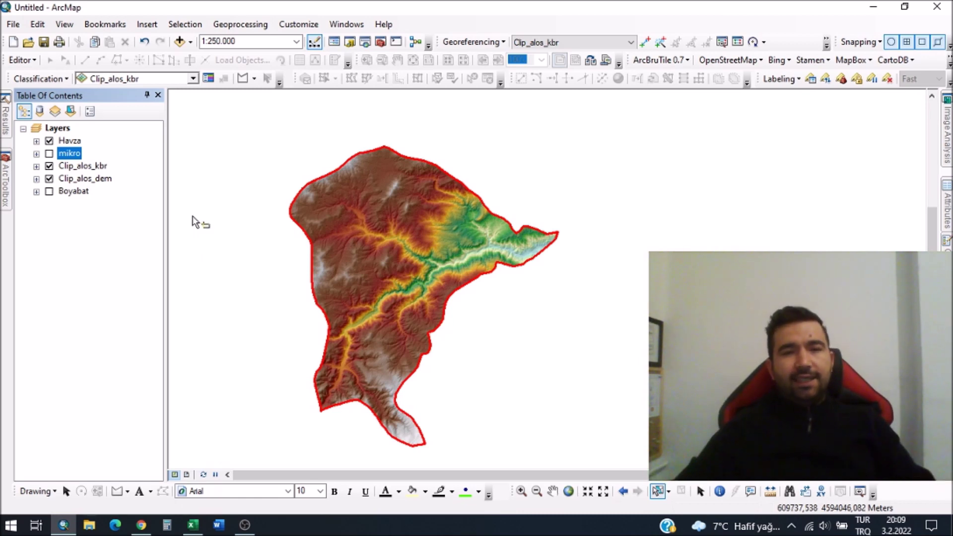
mouse_move(193, 525)
click(198, 527)
Review the Yükseklik (h), Maksimum Yükseklik (H) and Alan (Ha) headings and their first row-2 cells.
click(213, 328)
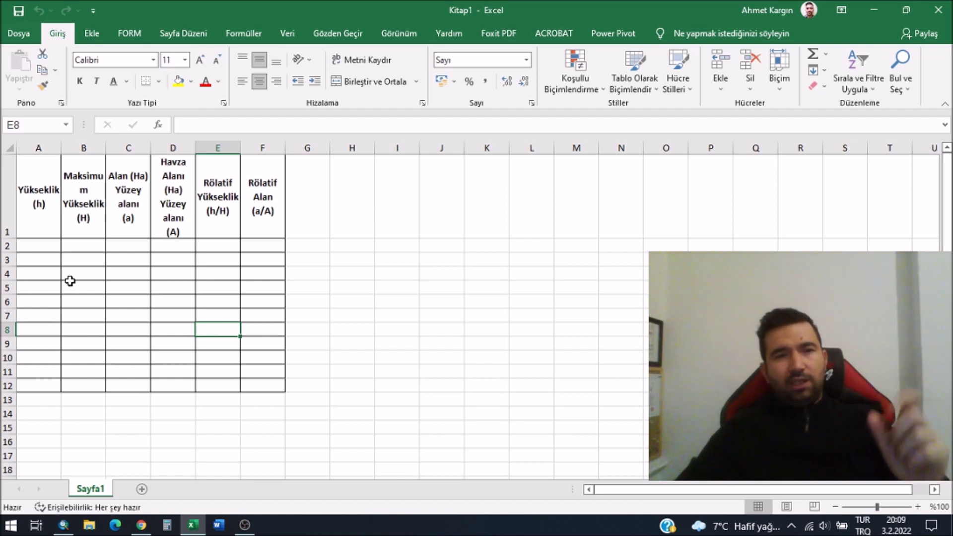
click(43, 217)
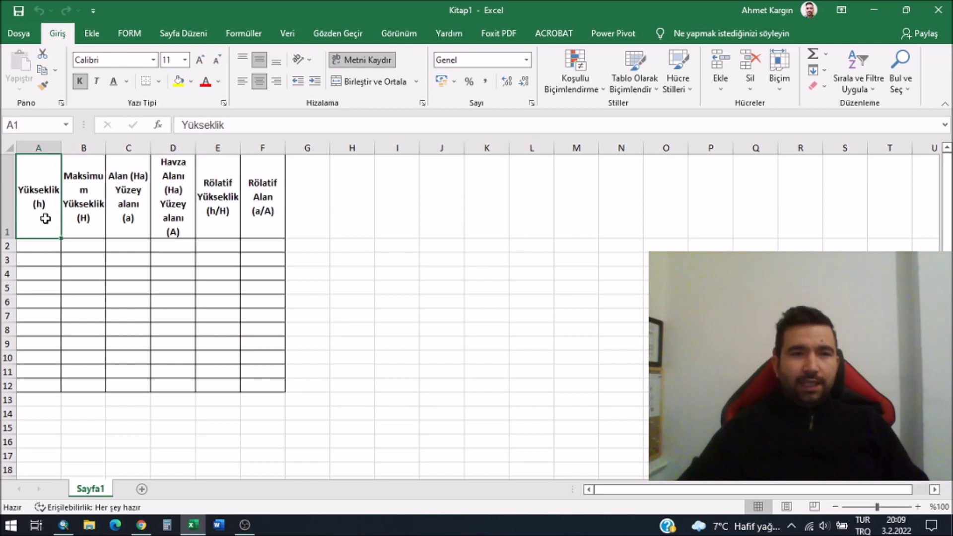
click(85, 222)
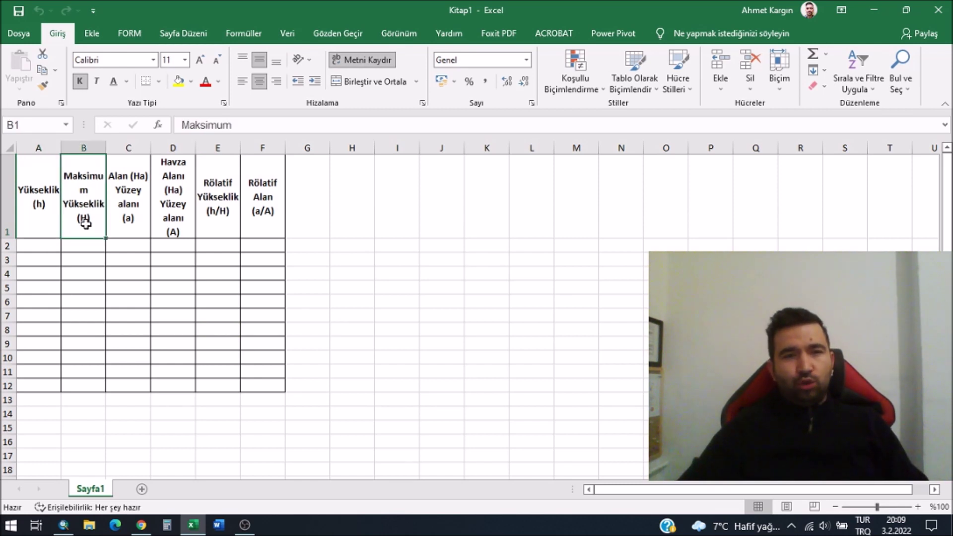
click(132, 222)
click(129, 246)
drag(43, 245, 75, 245)
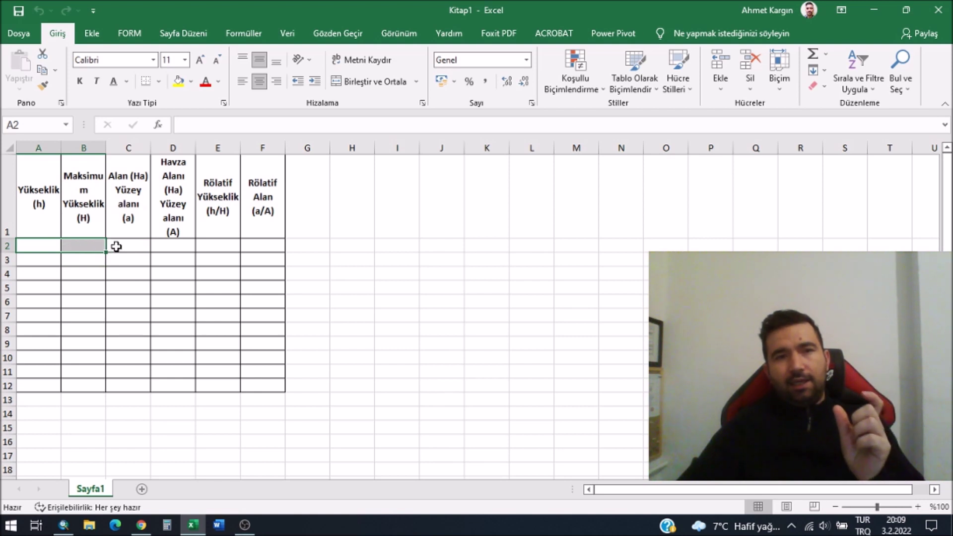
click(116, 247)
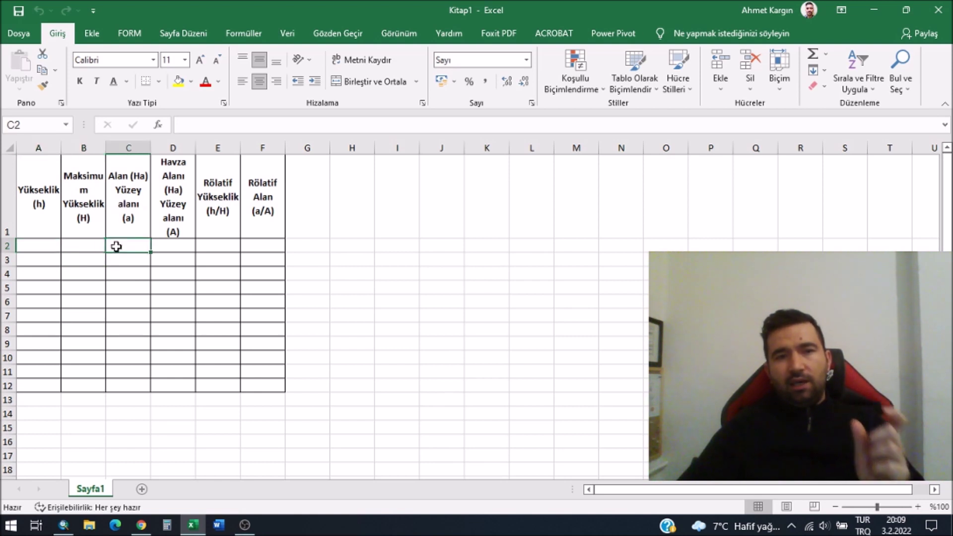
click(175, 245)
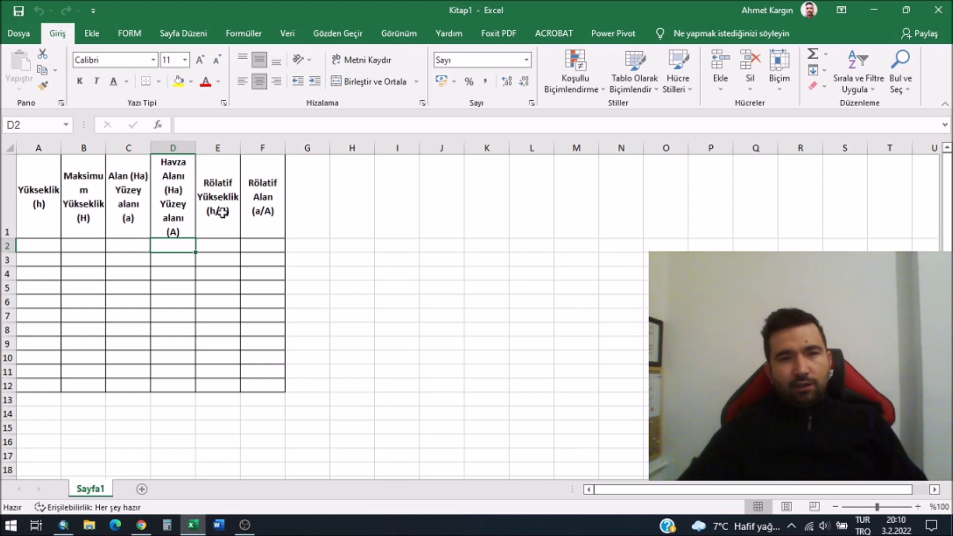
Check the relative-elevation and Rölatif Alan (a/A) columns, select E2:F12, then minimize Excel.
click(221, 245)
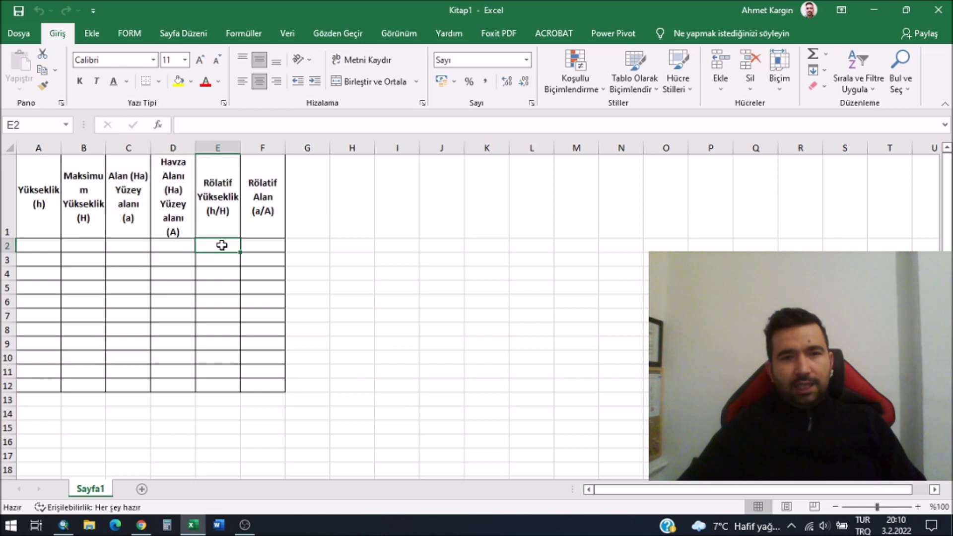
click(39, 245)
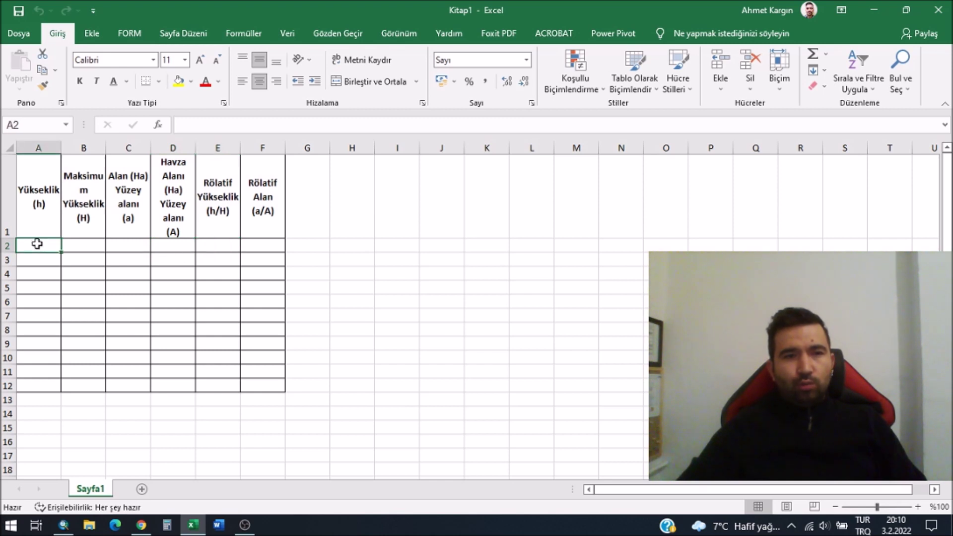
click(68, 246)
click(220, 251)
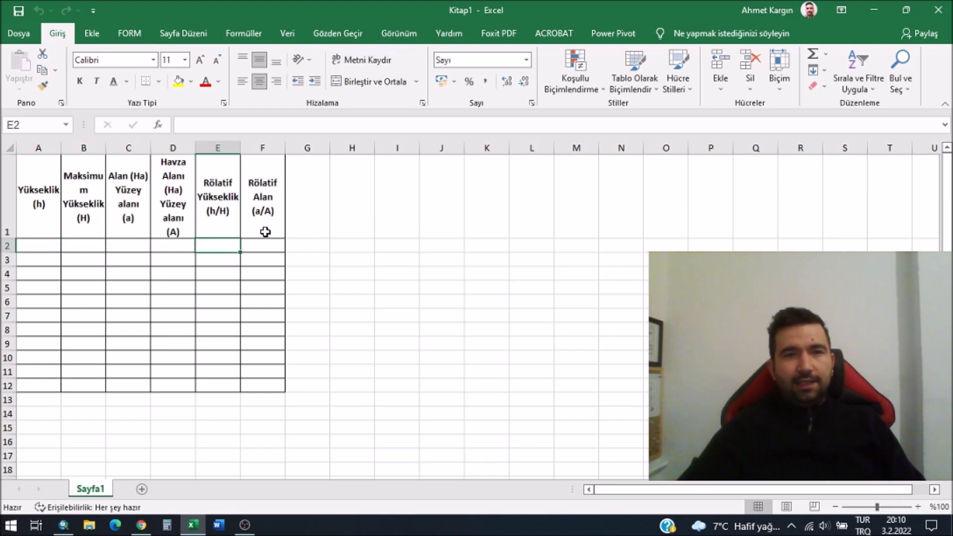
click(263, 198)
click(264, 245)
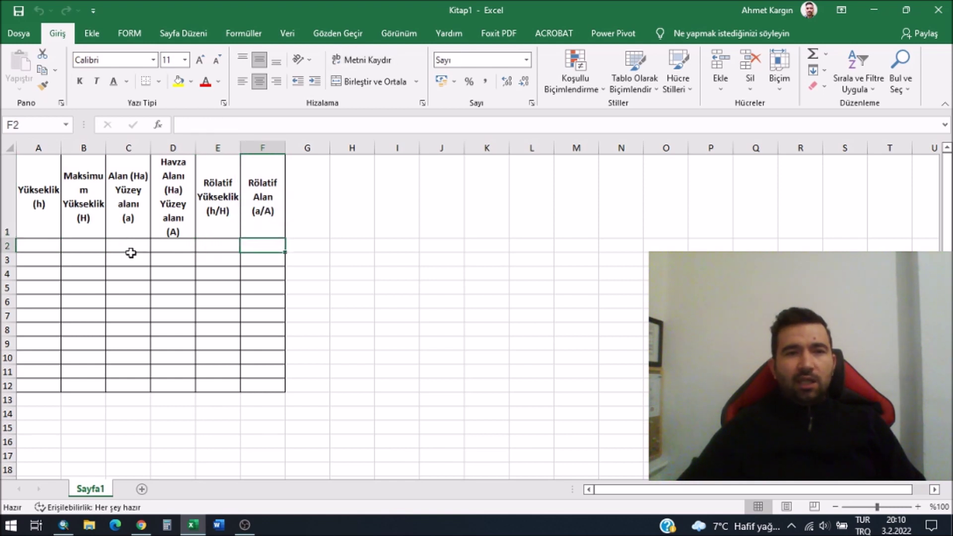
click(131, 249)
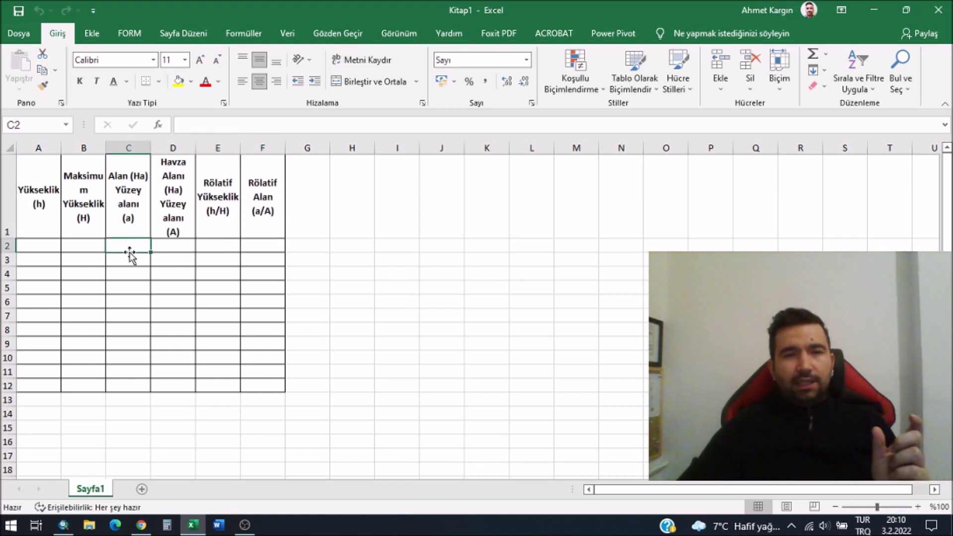
click(178, 244)
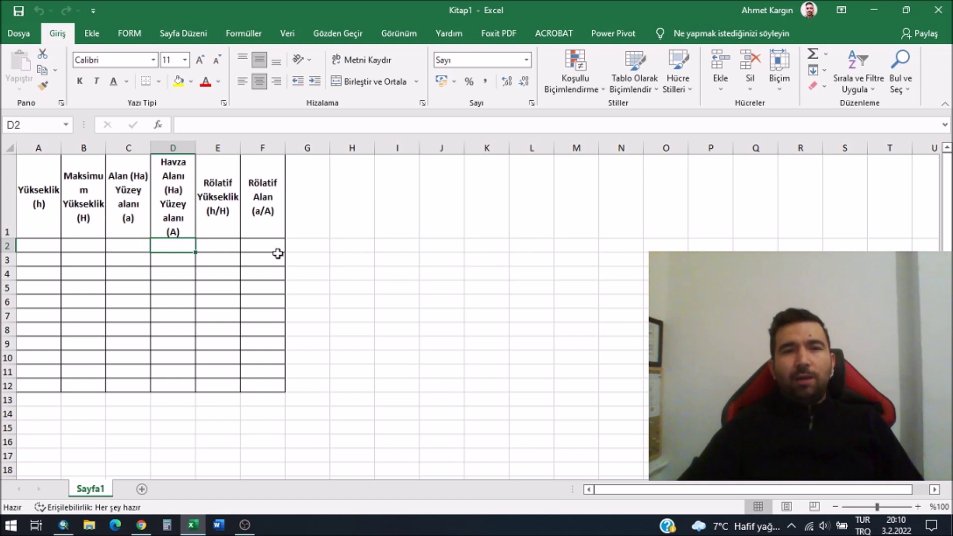
click(271, 250)
drag(221, 244, 256, 381)
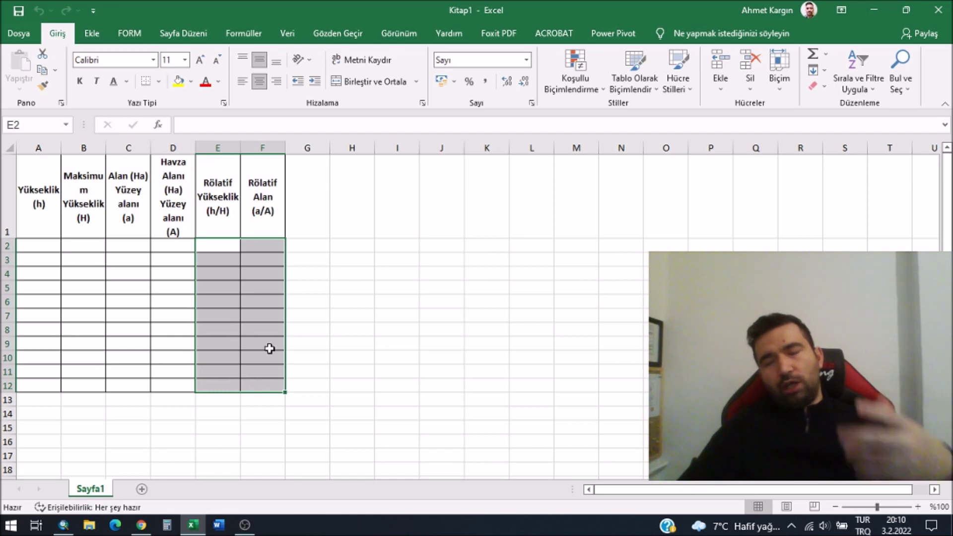
click(365, 313)
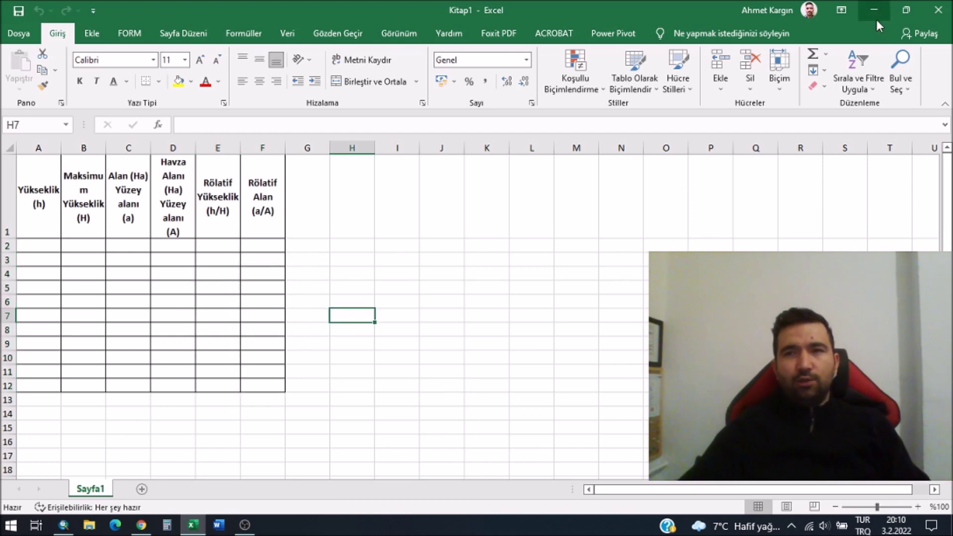
click(874, 10)
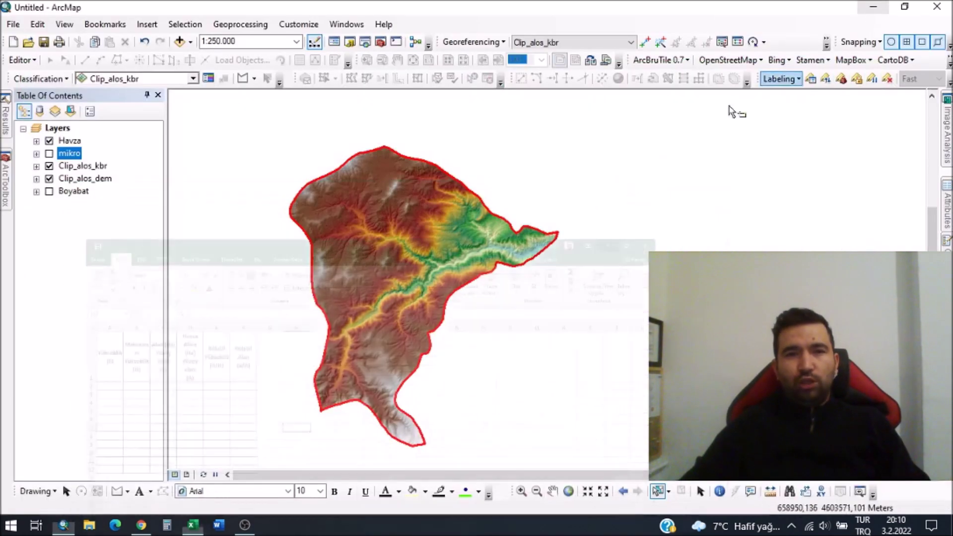
Give Clip_alos_dem Classified symbology with 10 classes, computing the raster histogram.
right_click(72, 180)
click(142, 385)
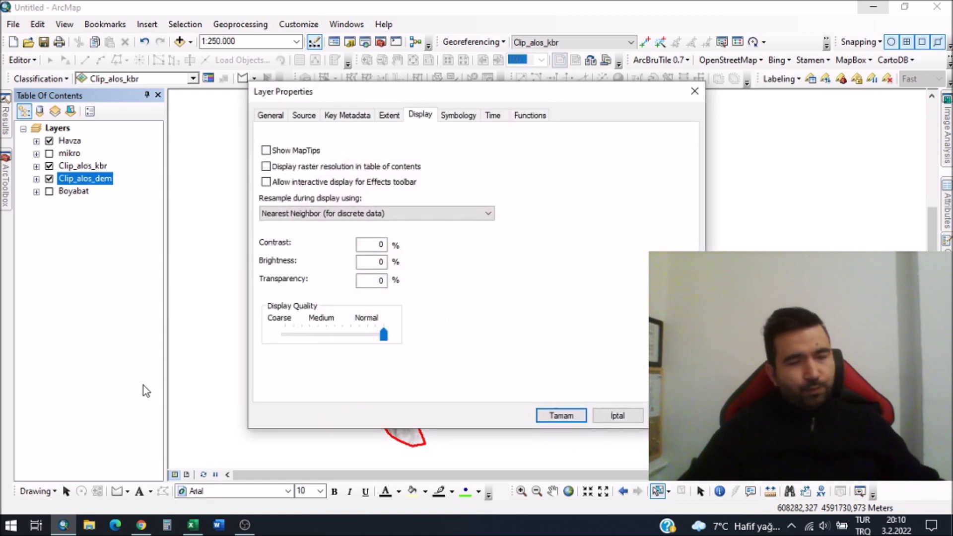
click(469, 117)
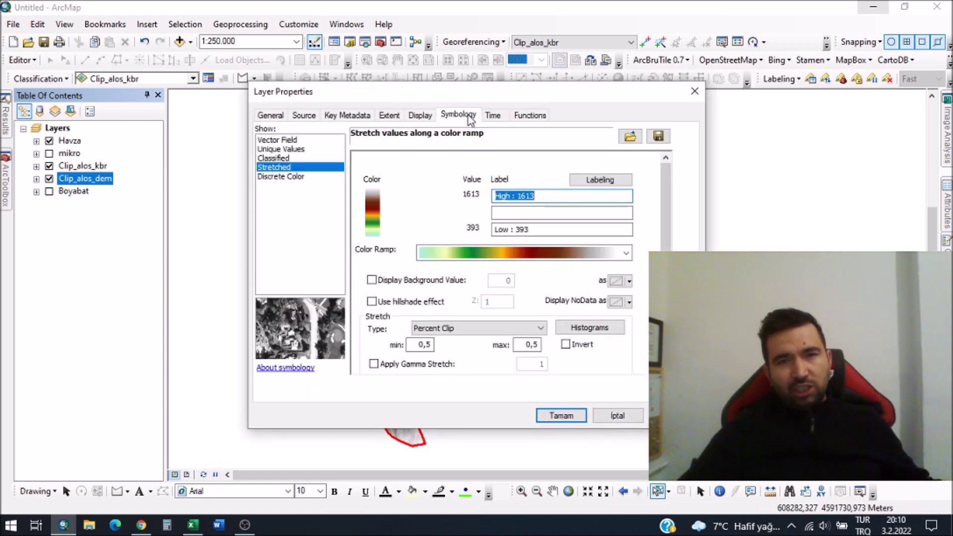
click(291, 158)
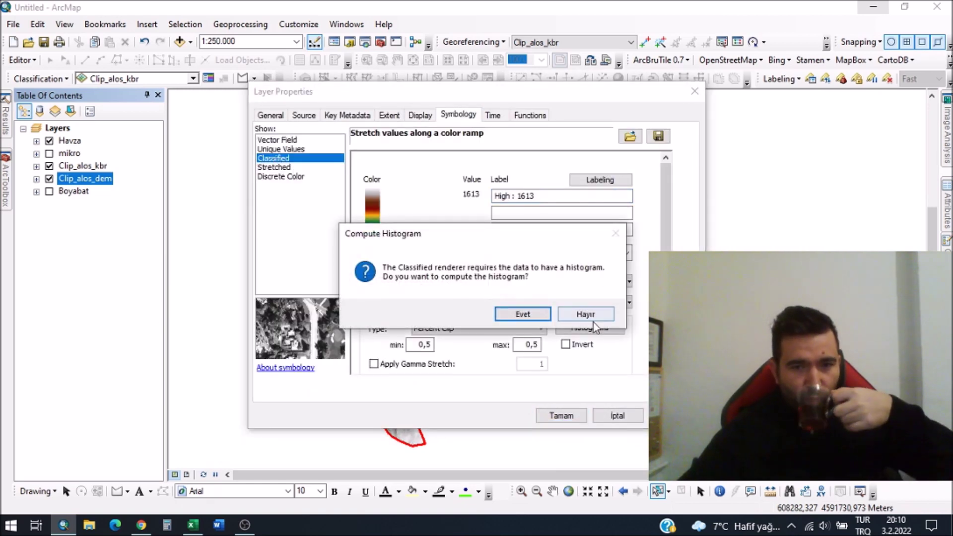
click(544, 313)
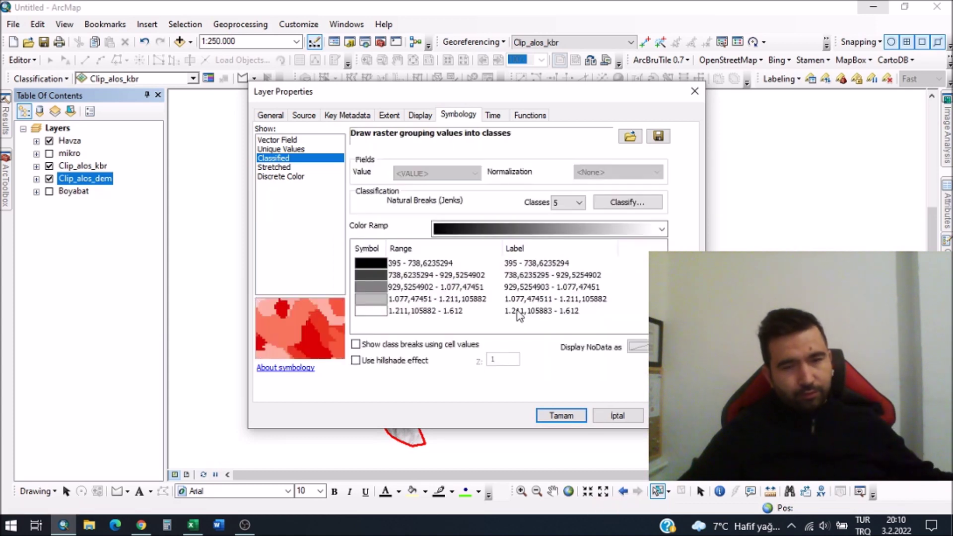
click(579, 203)
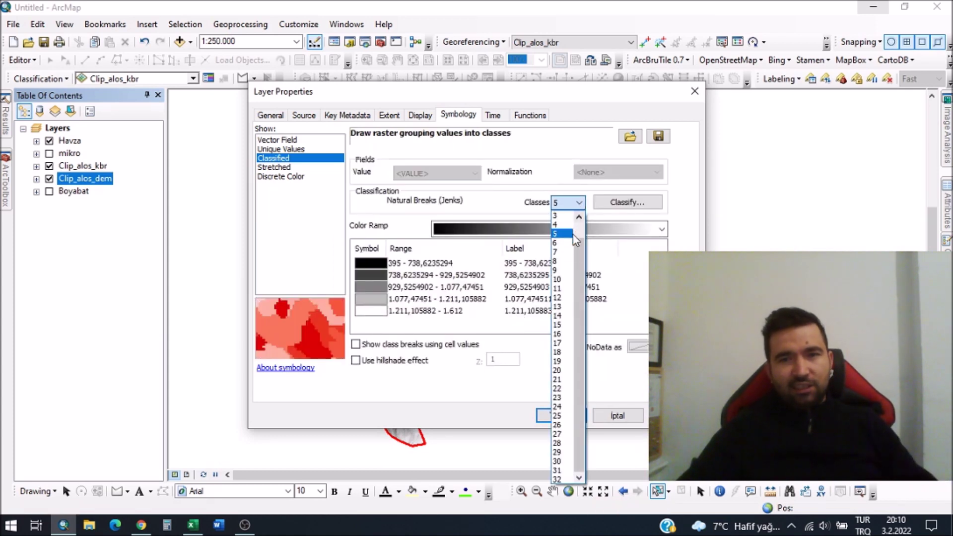
click(571, 278)
click(652, 203)
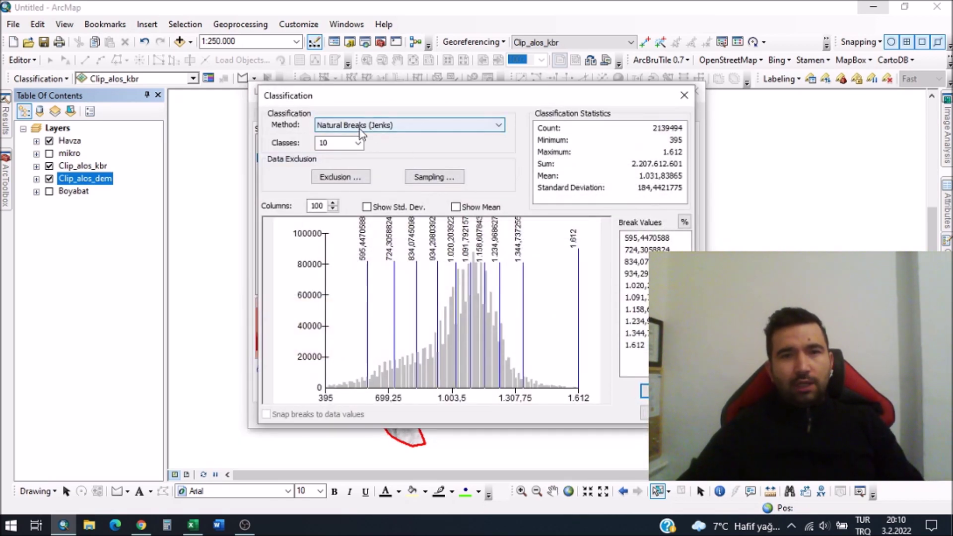
Switch the Clip_alos_dem classification to Equal Interval, 10 classes from 395 to 1.612, and apply it.
click(361, 128)
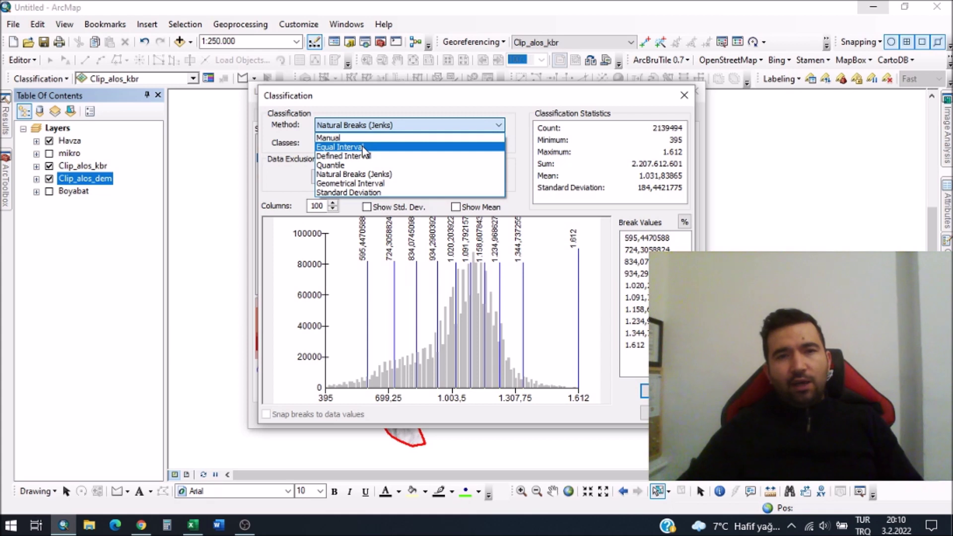
click(365, 148)
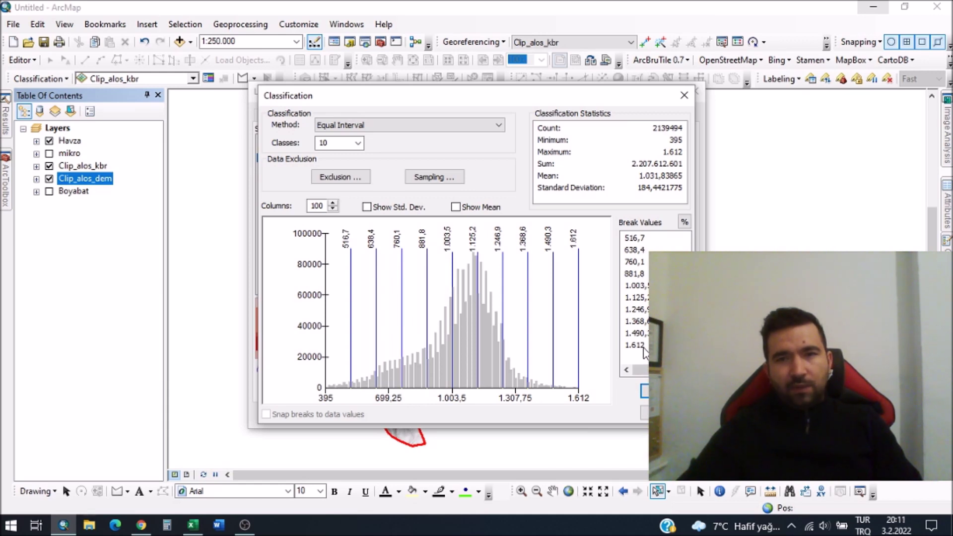
key(Return)
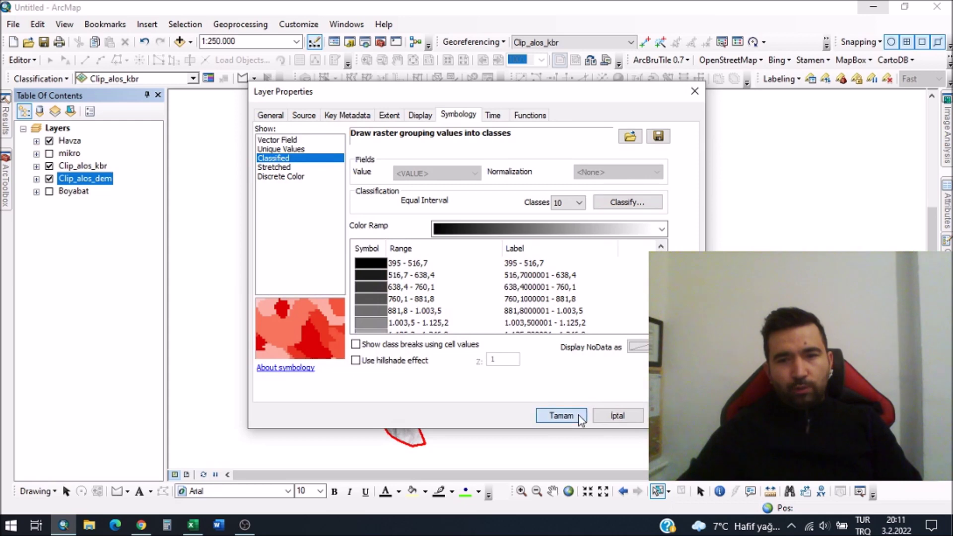
click(579, 416)
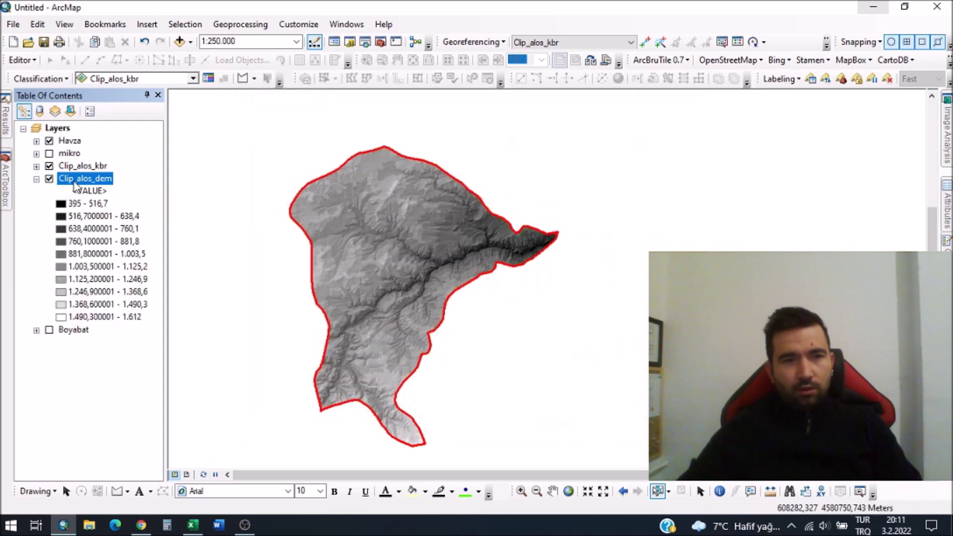
Apply a green-yellow-brown colour ramp to the ten DEM elevation classes.
double_click(103, 179)
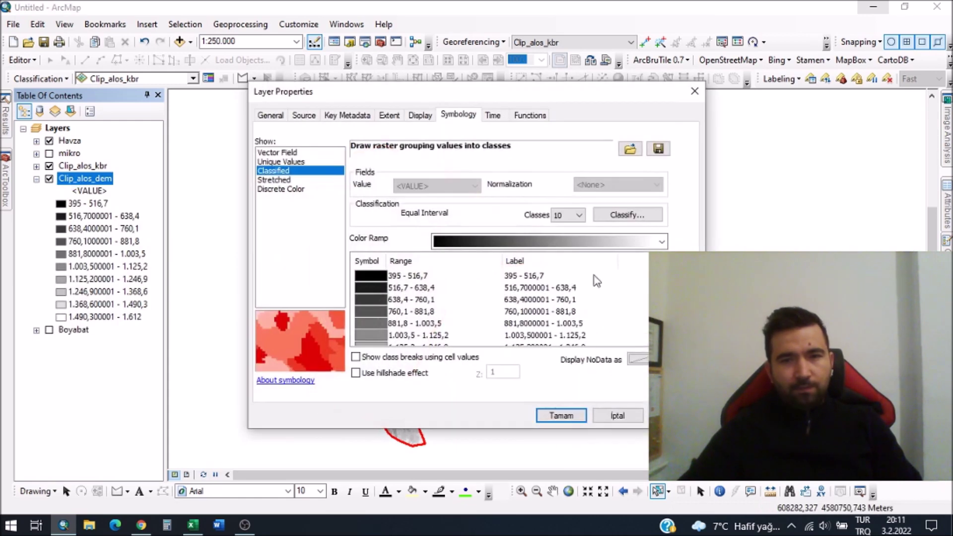
click(661, 242)
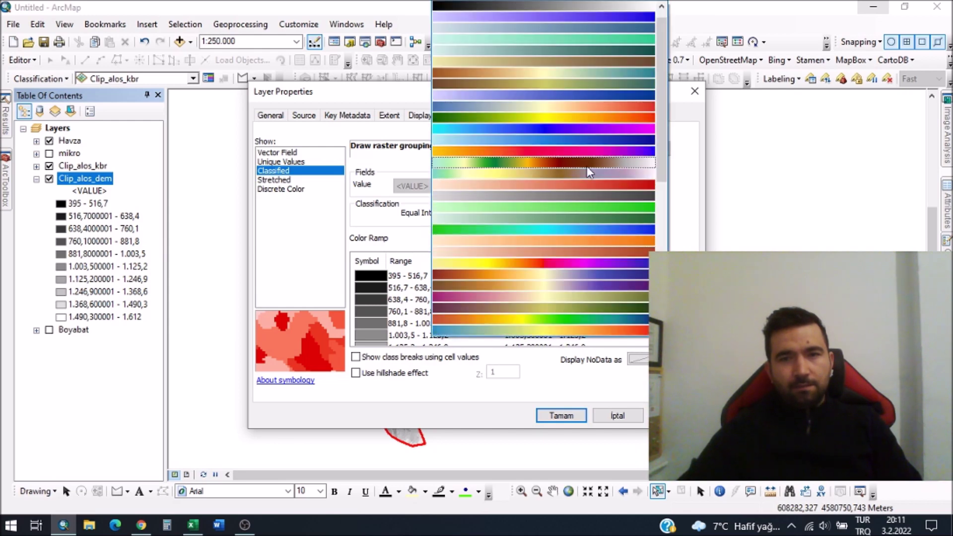
click(590, 166)
click(559, 412)
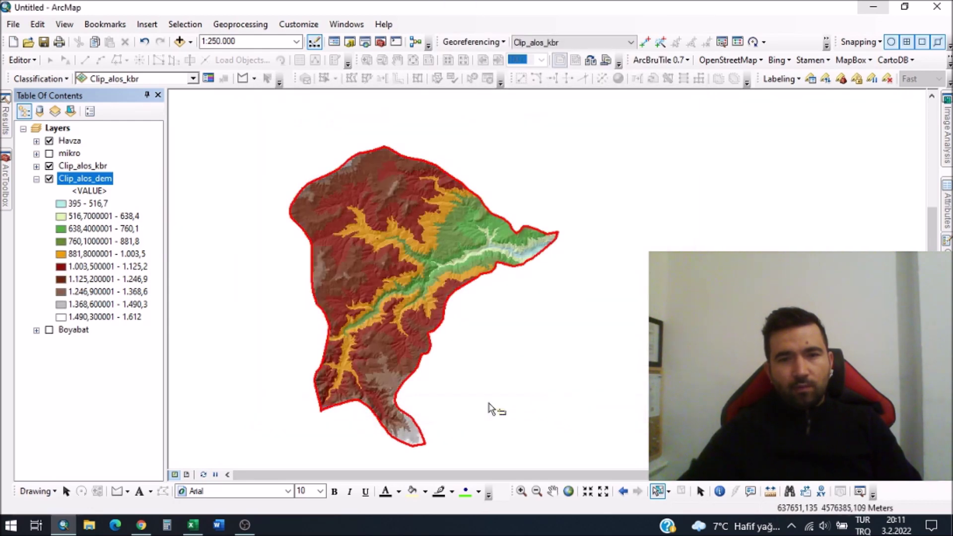
scroll(409, 318, up, 2)
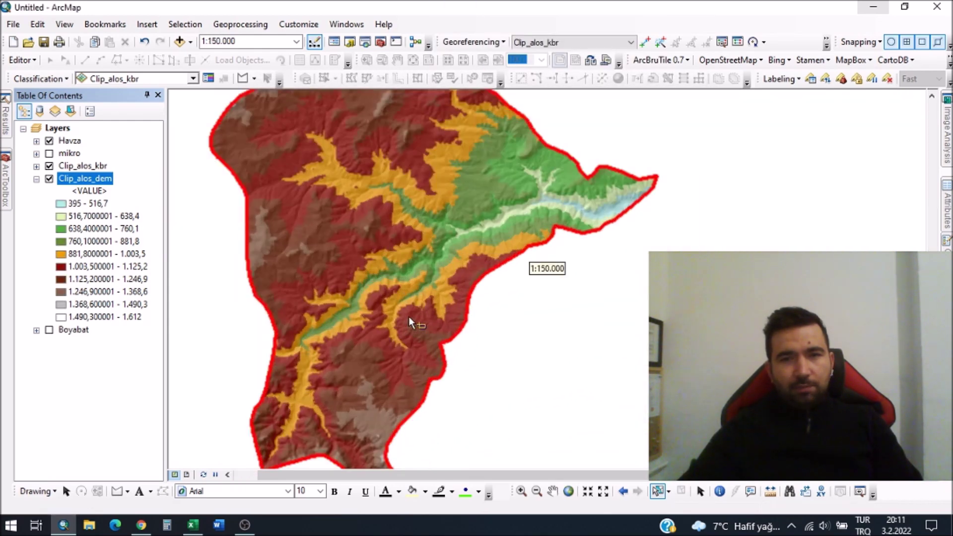
scroll(415, 335, down, 1)
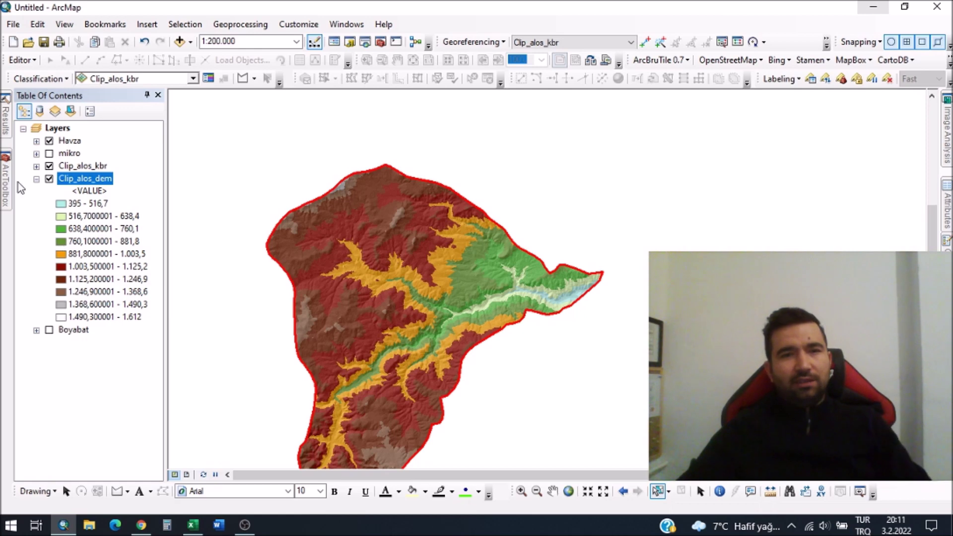
scroll(217, 257, down, 1)
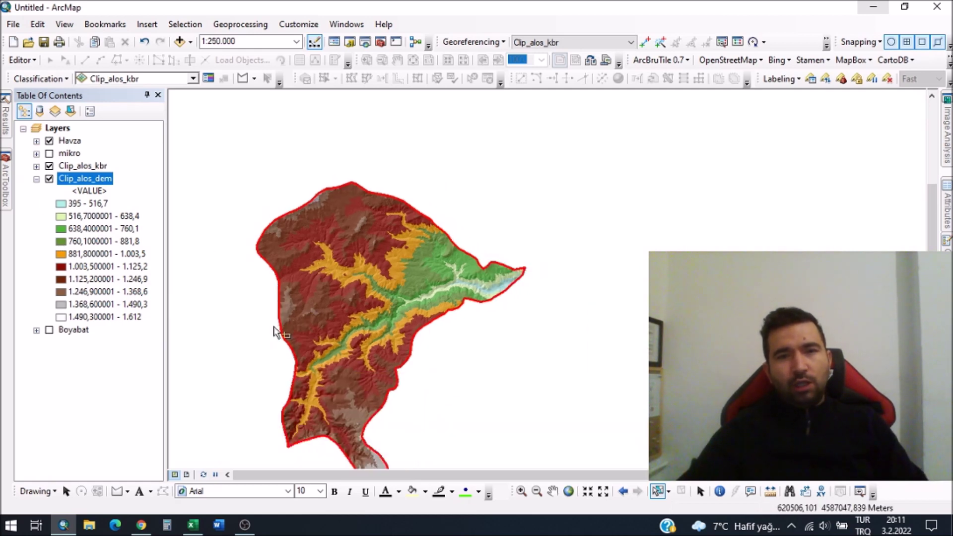
Open the Reclassify tool from ArcToolbox's 3D Analyst Tools > Raster Reclass.
click(6, 186)
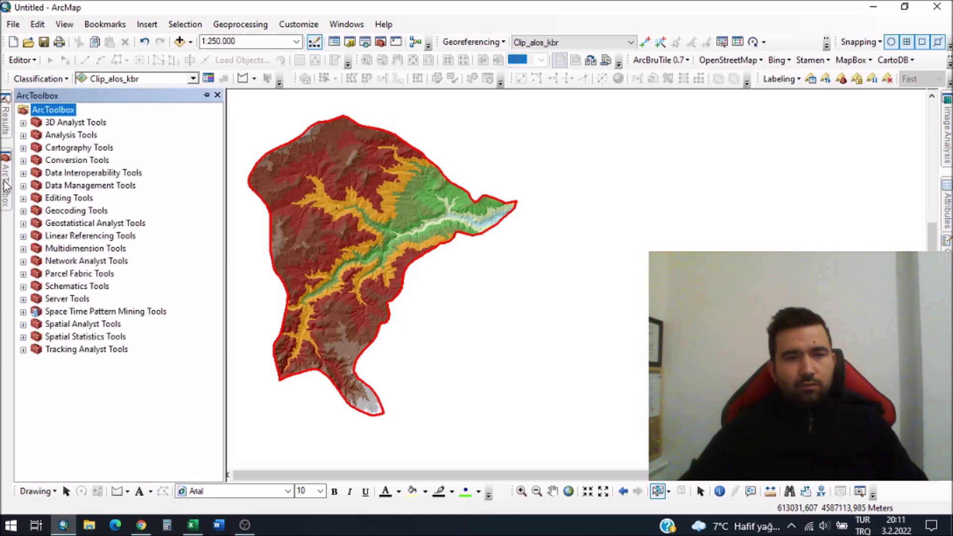
double_click(77, 124)
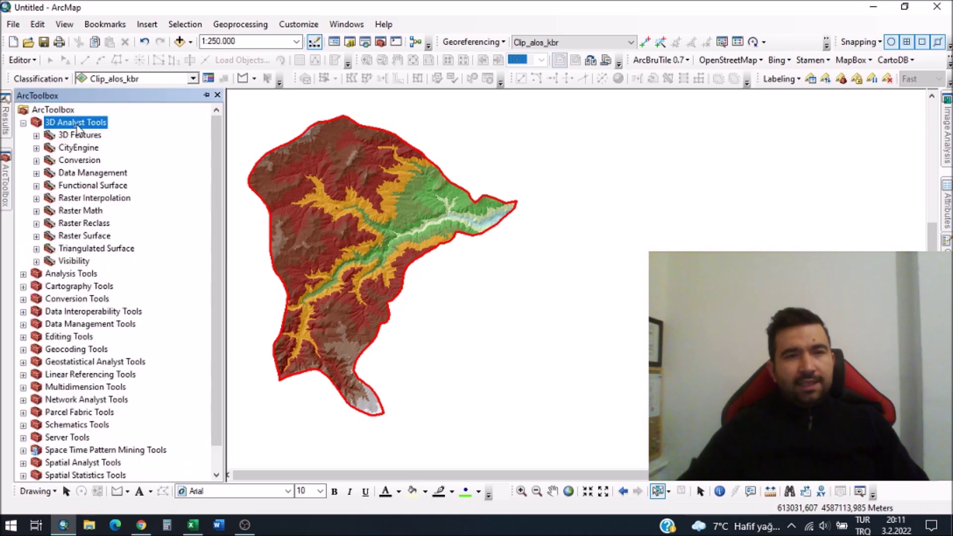
double_click(91, 223)
click(96, 278)
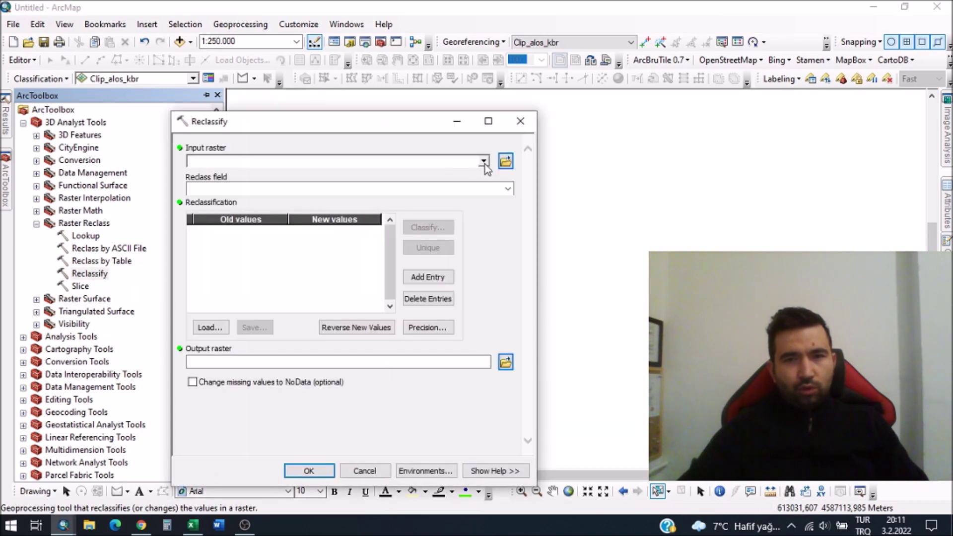
Set Reclassify to split Clip_alos_dem into 10 Equal Interval classes numbered from 1.
click(484, 163)
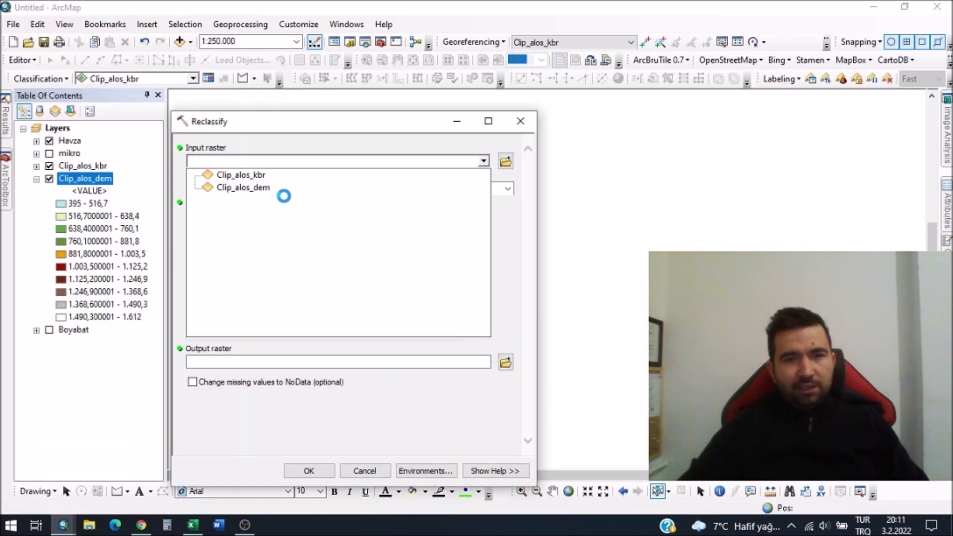
click(243, 188)
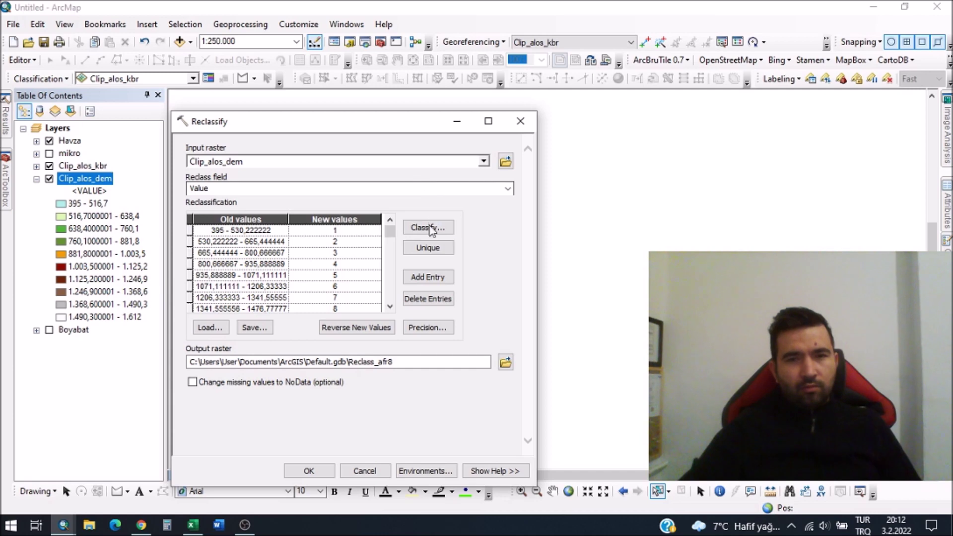
click(425, 228)
key(Tab)
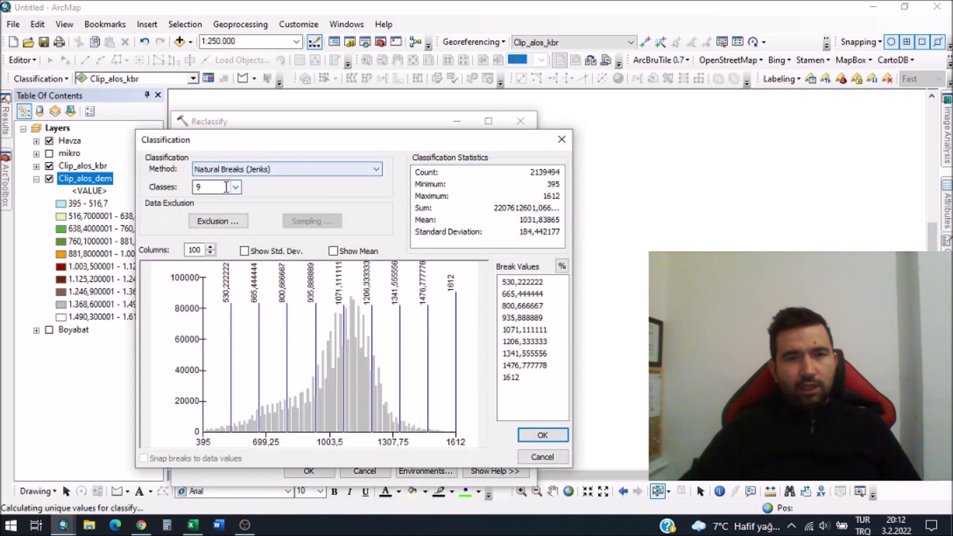
text(10)
click(276, 170)
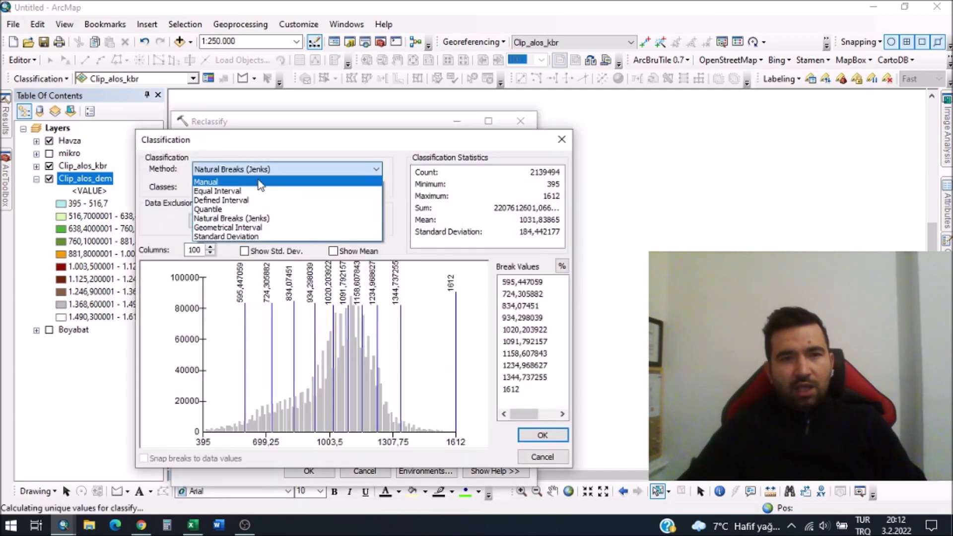
click(259, 193)
click(542, 435)
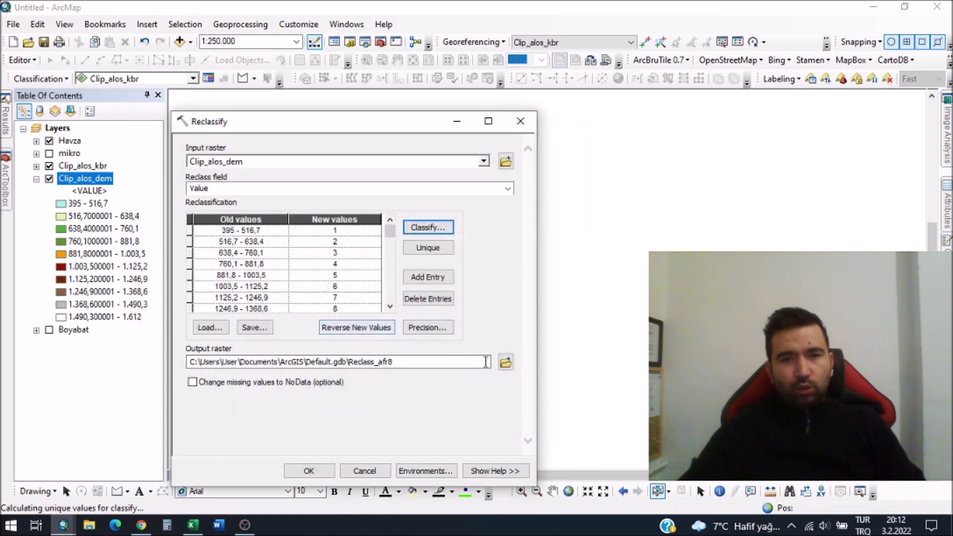
click(505, 362)
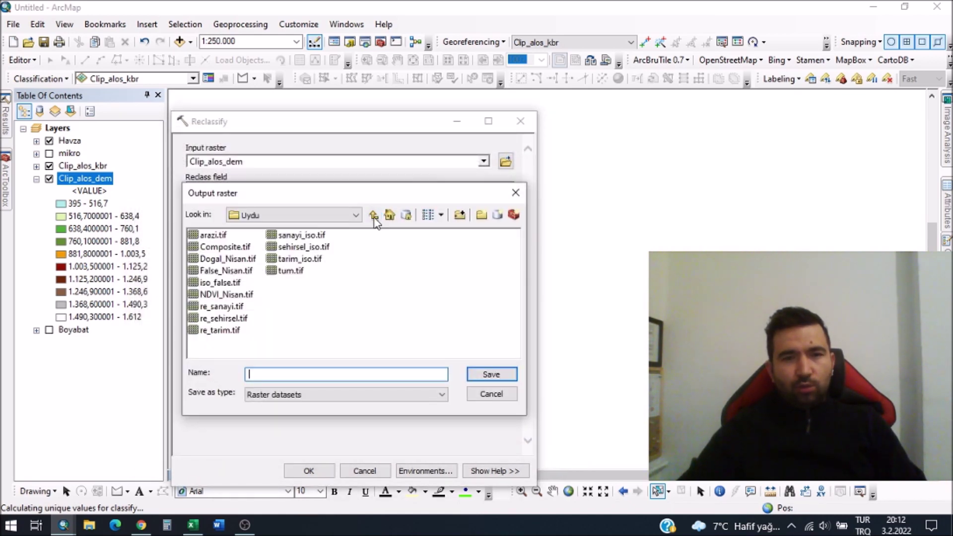
Create a new file geodatabase named Hipso in the 2022/012022/Boyabat folder.
click(373, 216)
click(373, 216)
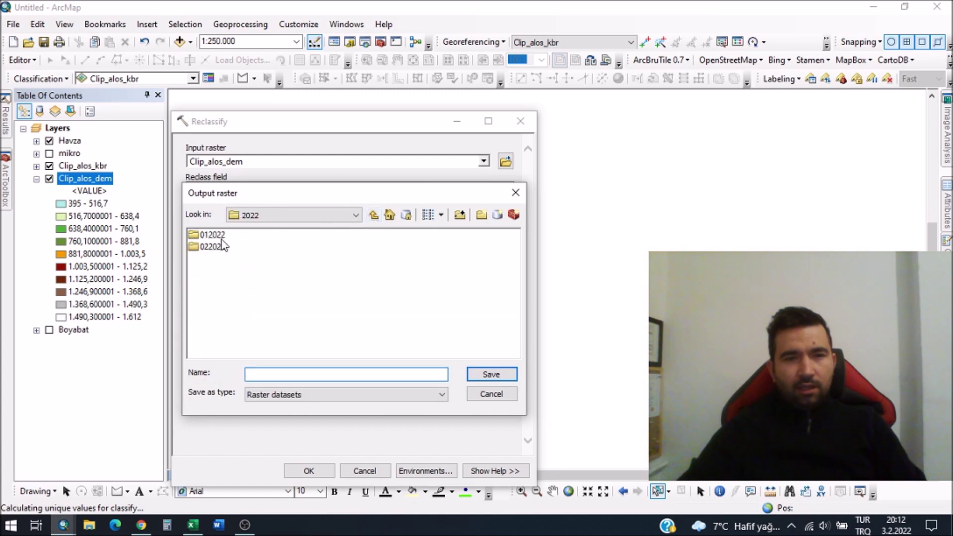
double_click(218, 235)
double_click(215, 306)
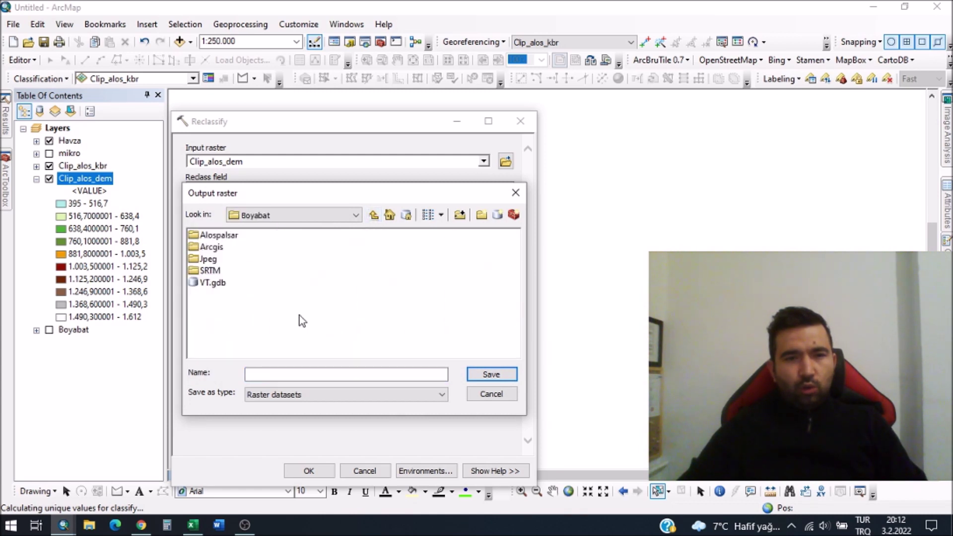
click(498, 214)
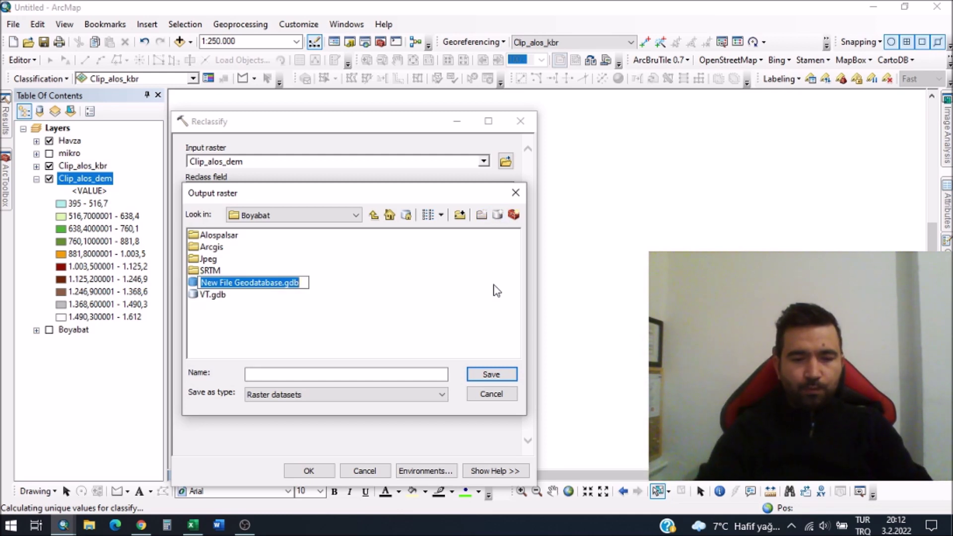
text(Hipso)
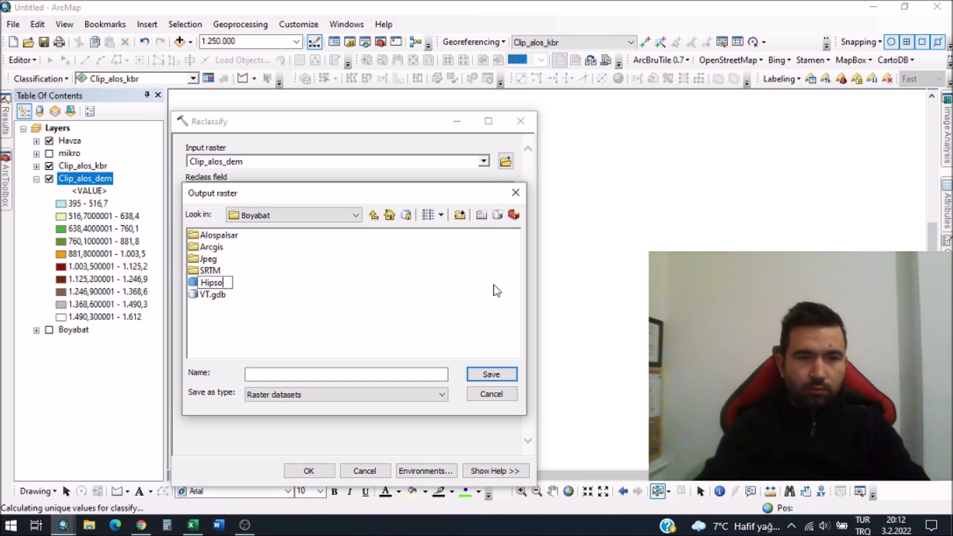
key(Return)
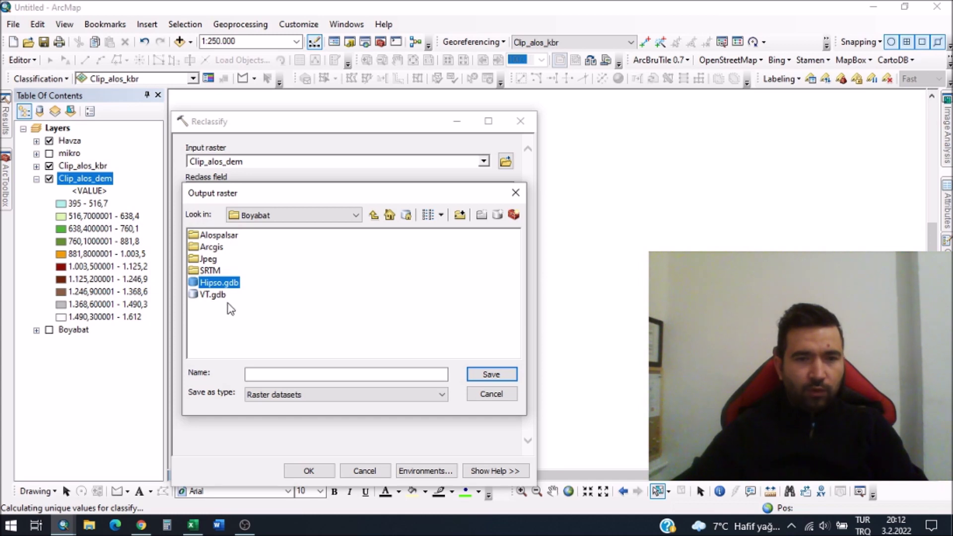
Save the output raster as re_Dem in Hipso.gdb and run the reclassification.
double_click(230, 287)
click(292, 377)
text(re_Dem)
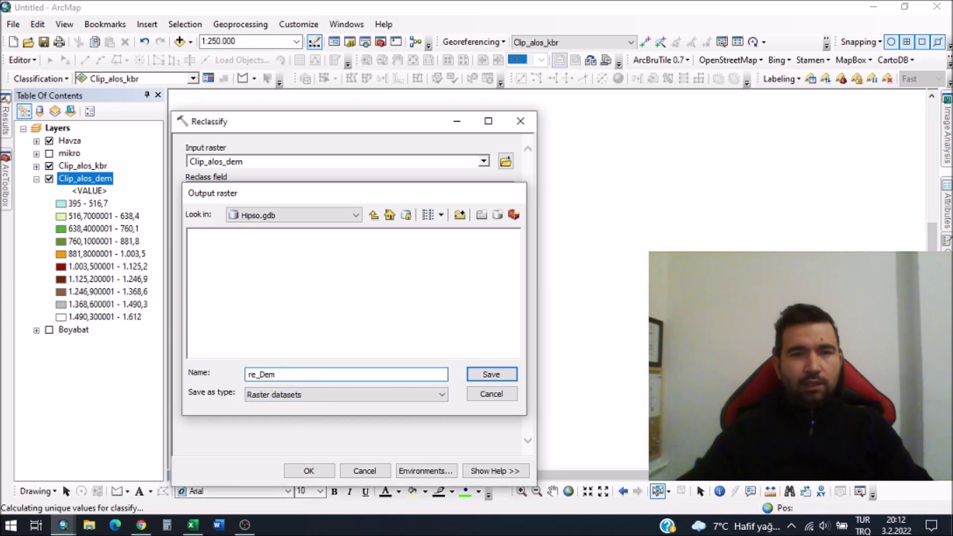
key(Return)
click(309, 470)
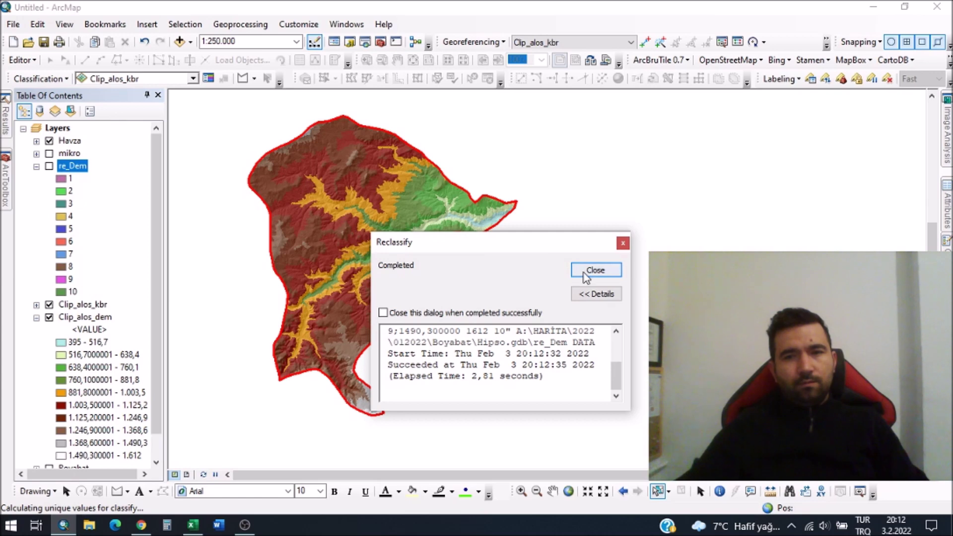
Show re_Dem, open its attribute table, and add a Text field named Yukselti.
click(596, 270)
click(50, 166)
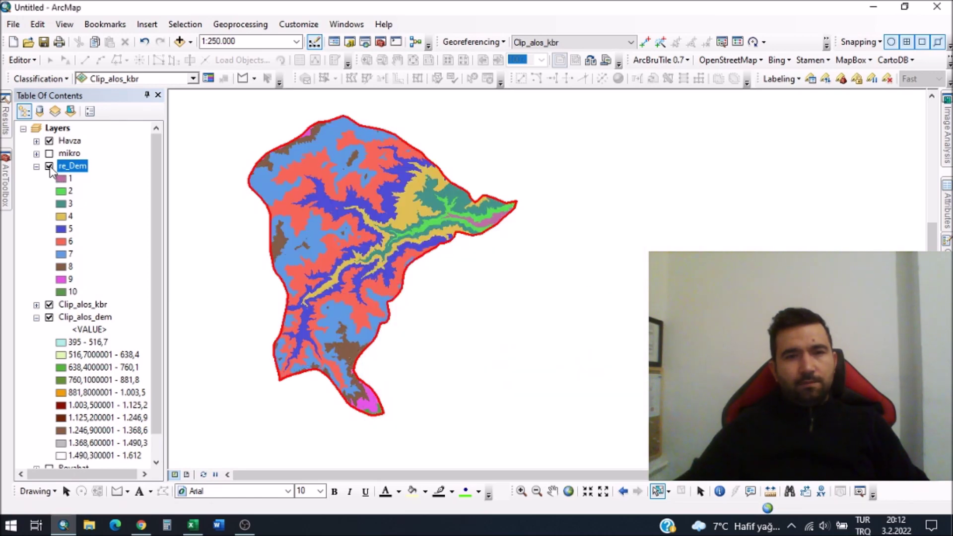
right_click(71, 167)
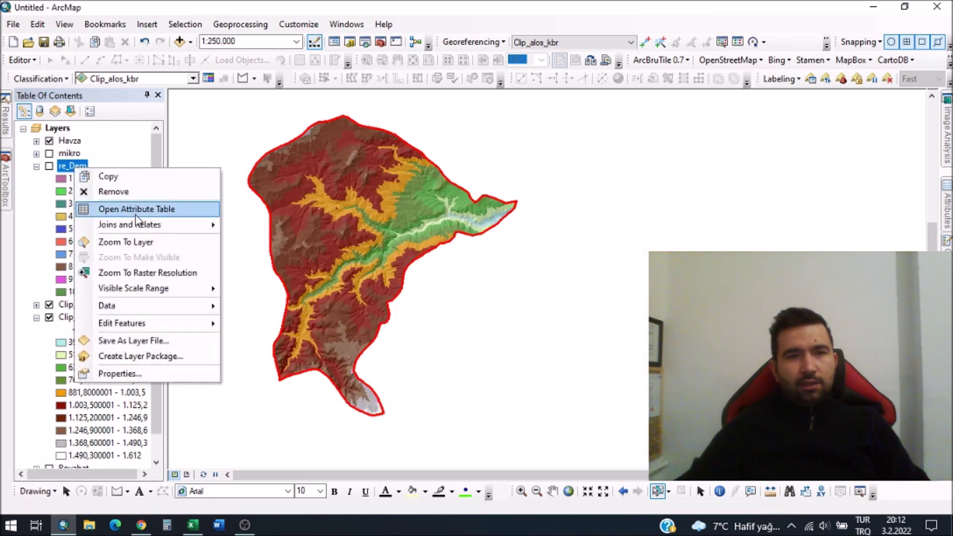
click(134, 207)
scroll(127, 213, down, 2)
scroll(128, 214, down, 2)
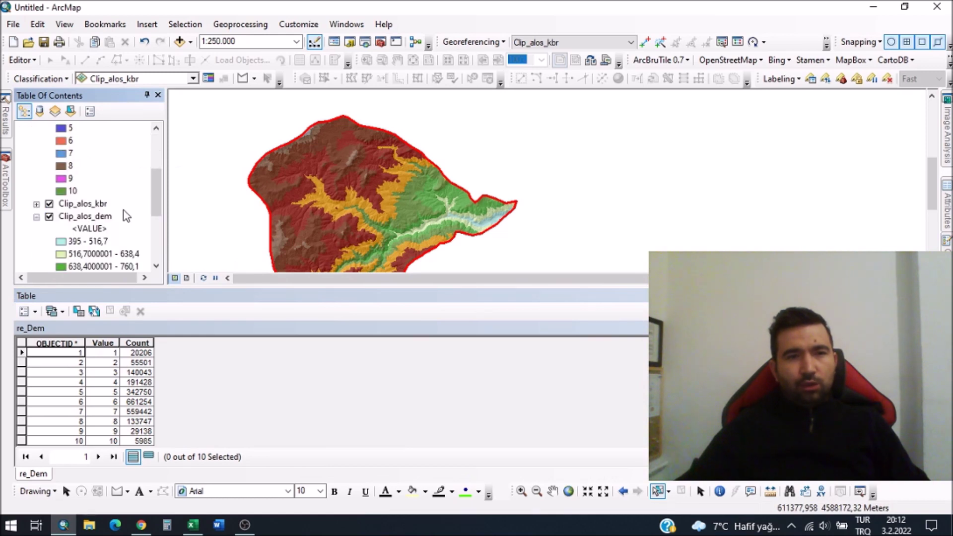
scroll(127, 215, up, 4)
scroll(104, 194, down, 3)
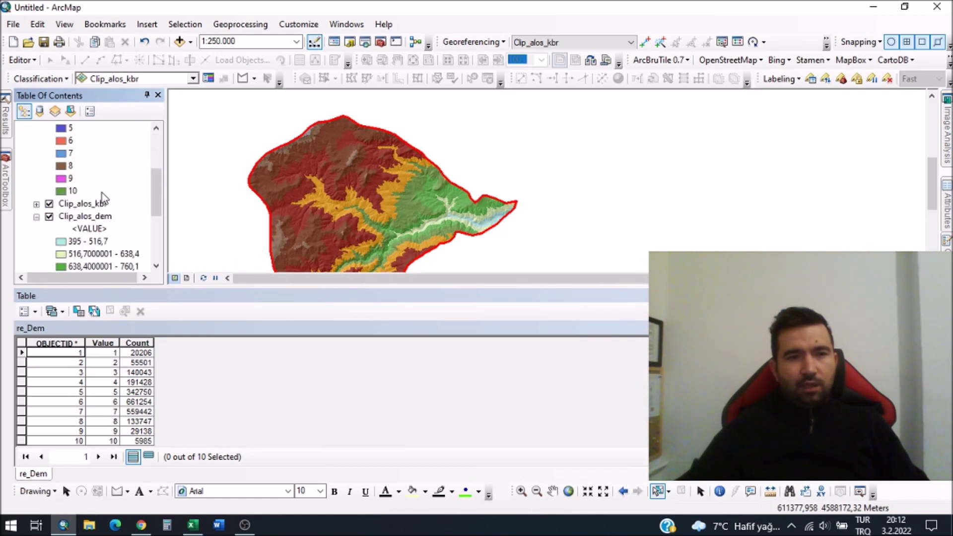
scroll(104, 194, down, 1)
click(24, 311)
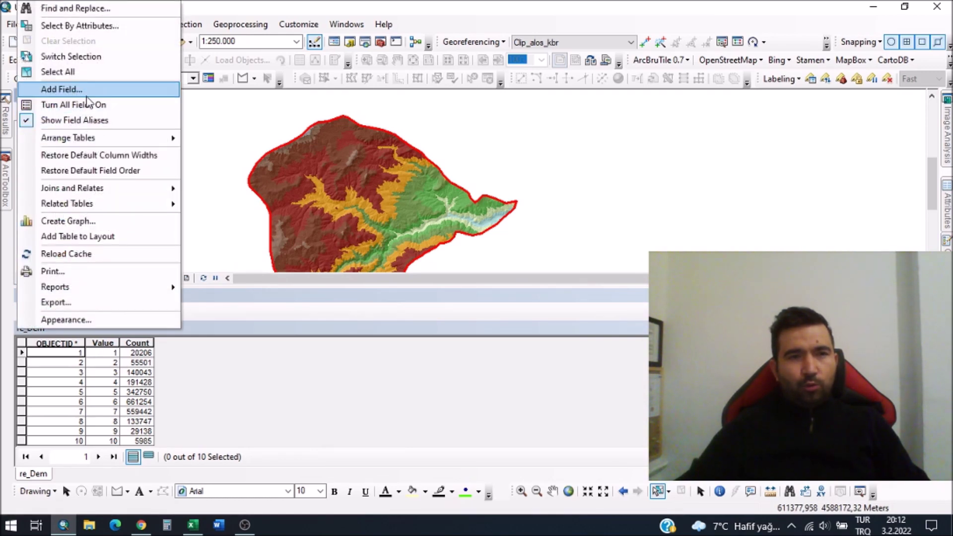
click(60, 90)
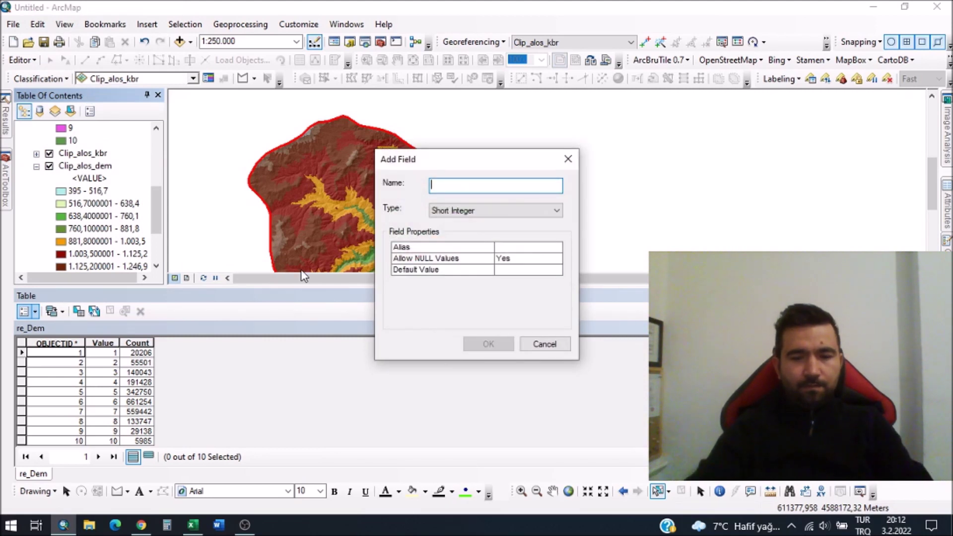
text(Yukselti)
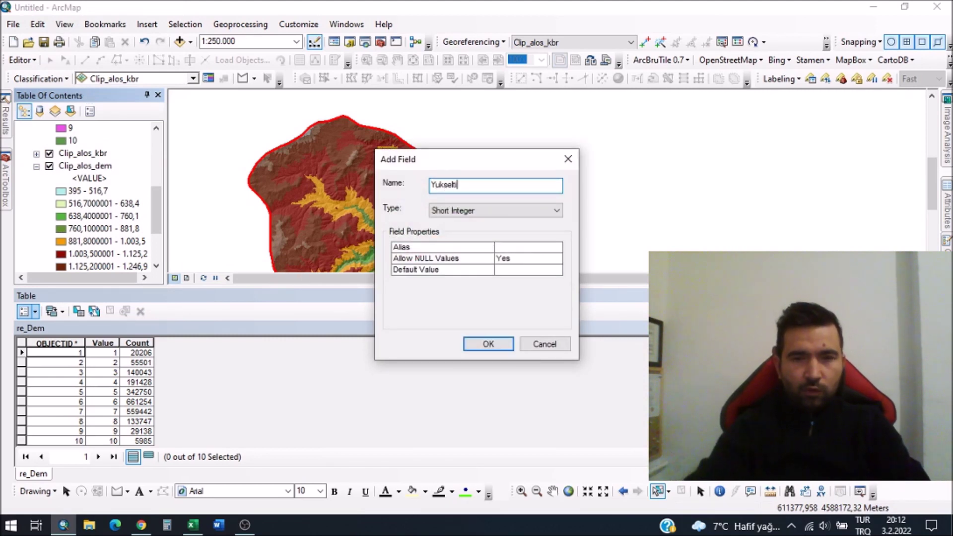
click(458, 212)
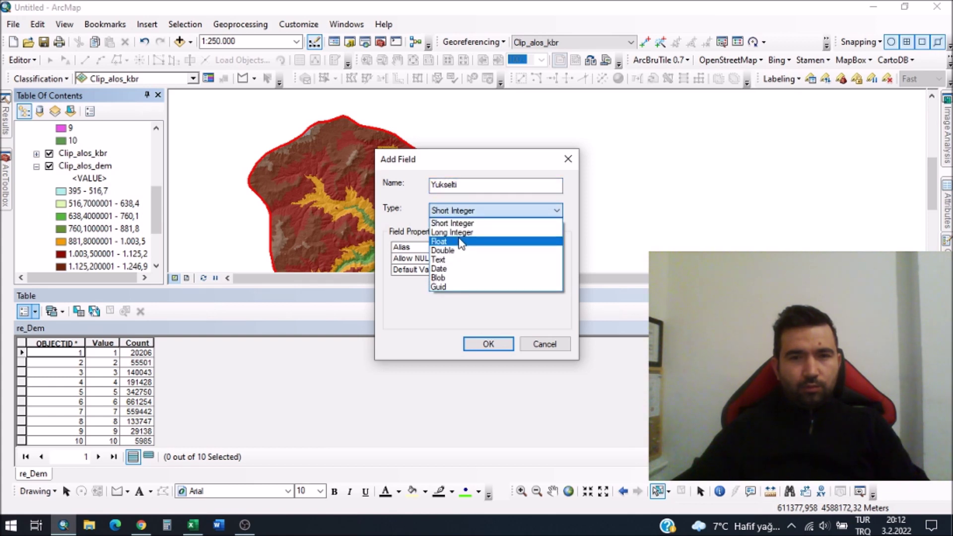
click(439, 259)
click(485, 344)
Add a Float field named Alan to the re_Dem attribute table.
click(28, 311)
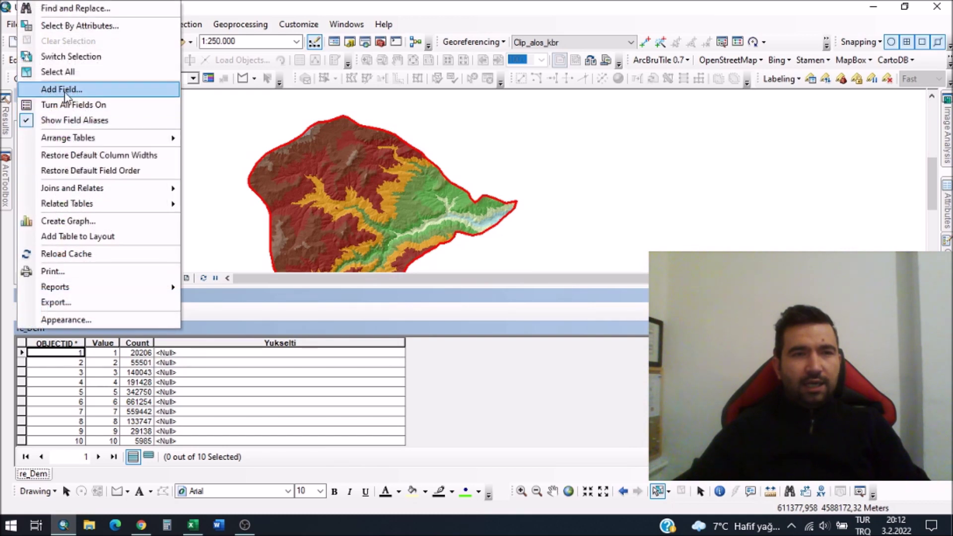
click(61, 89)
text(Alan)
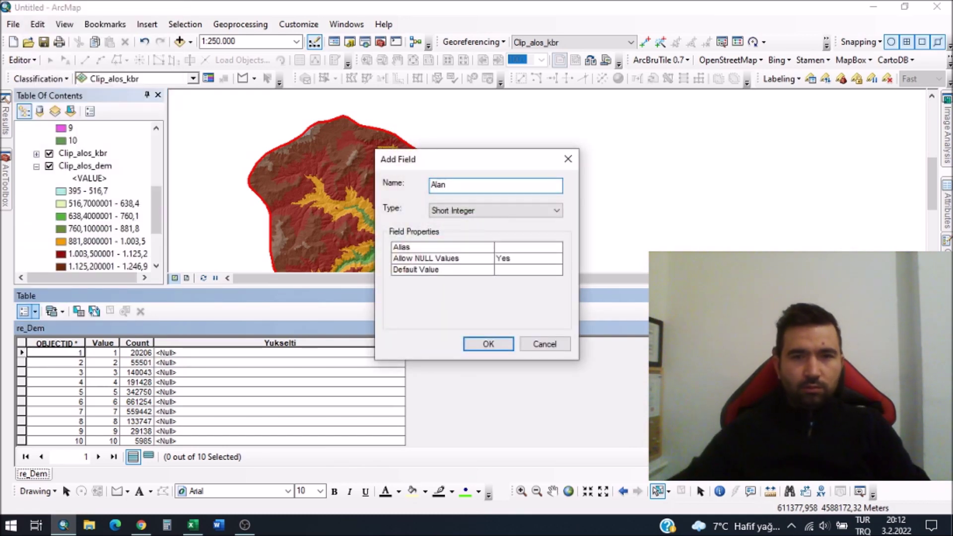
click(496, 211)
click(449, 238)
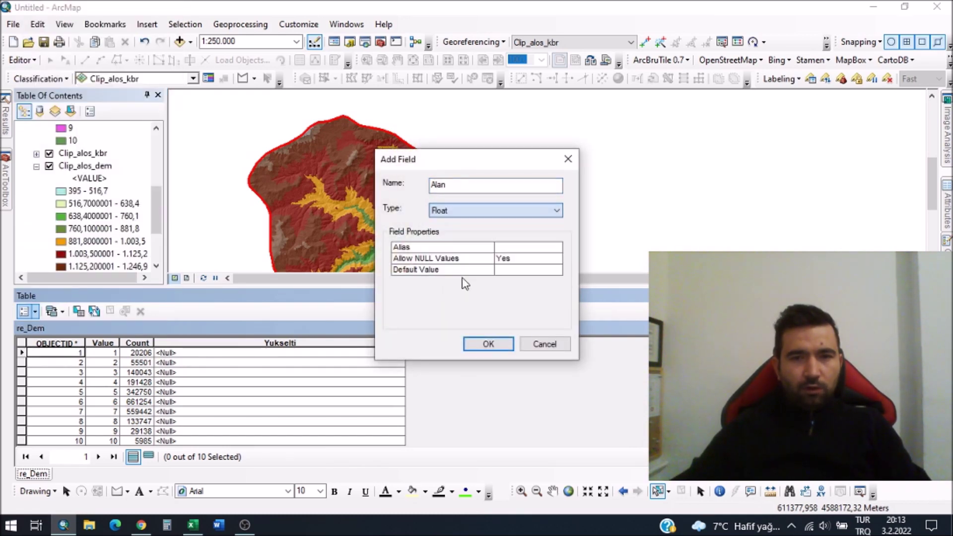
click(485, 344)
Clear an accidental all-row selection and add a Float field named Oran.
click(28, 312)
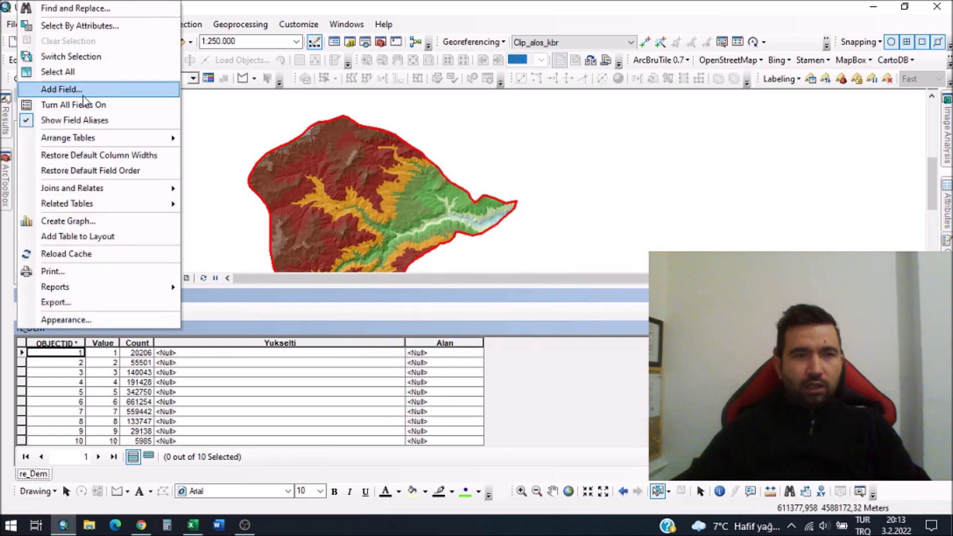
click(57, 72)
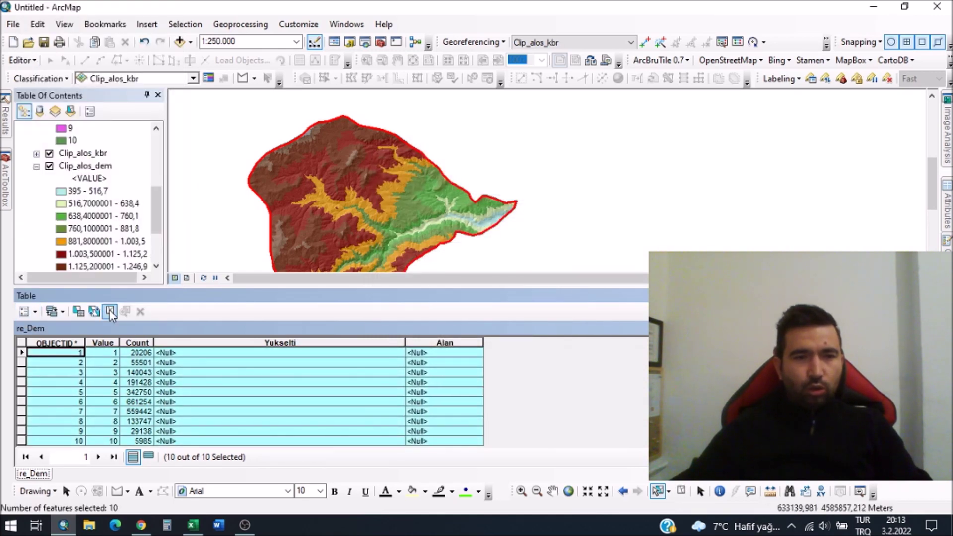
click(110, 311)
click(24, 312)
click(54, 88)
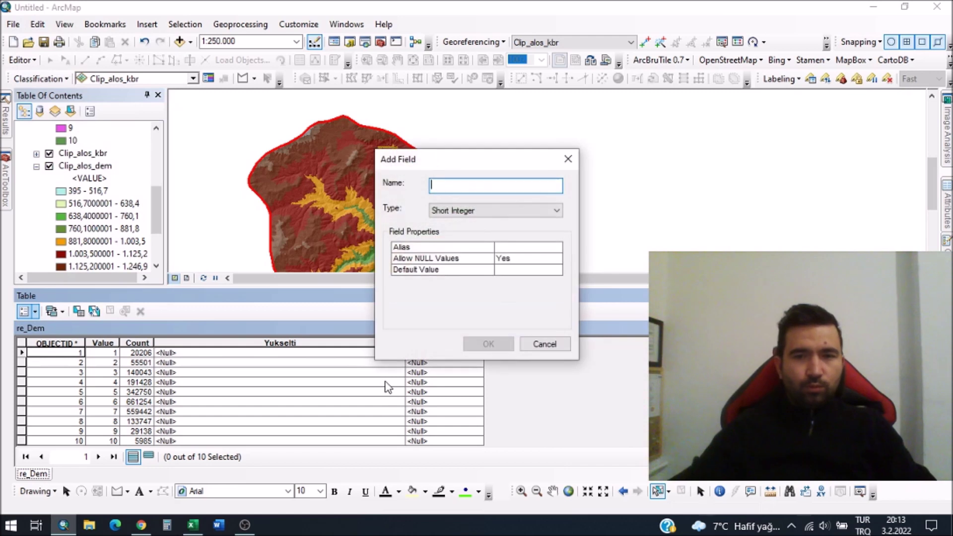
text(Oran)
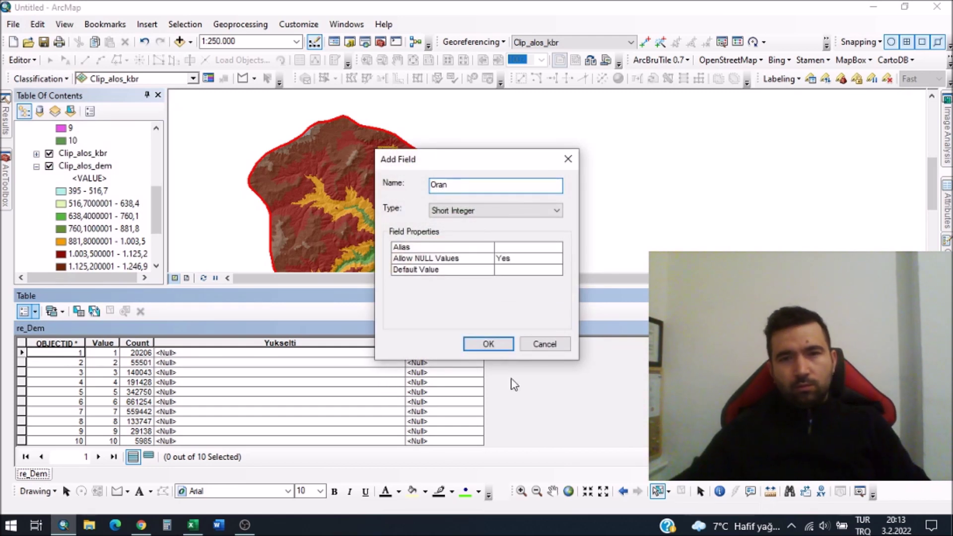
click(494, 211)
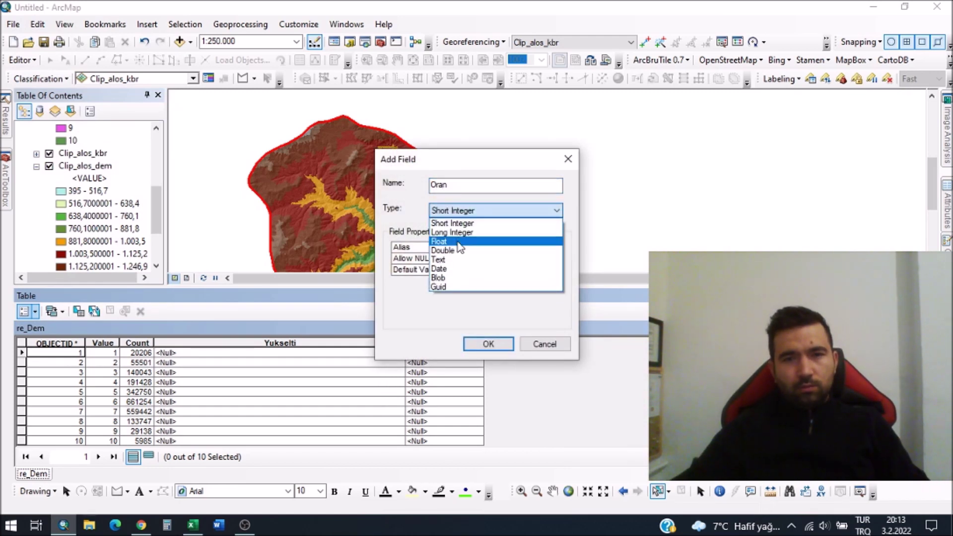
click(466, 233)
click(488, 344)
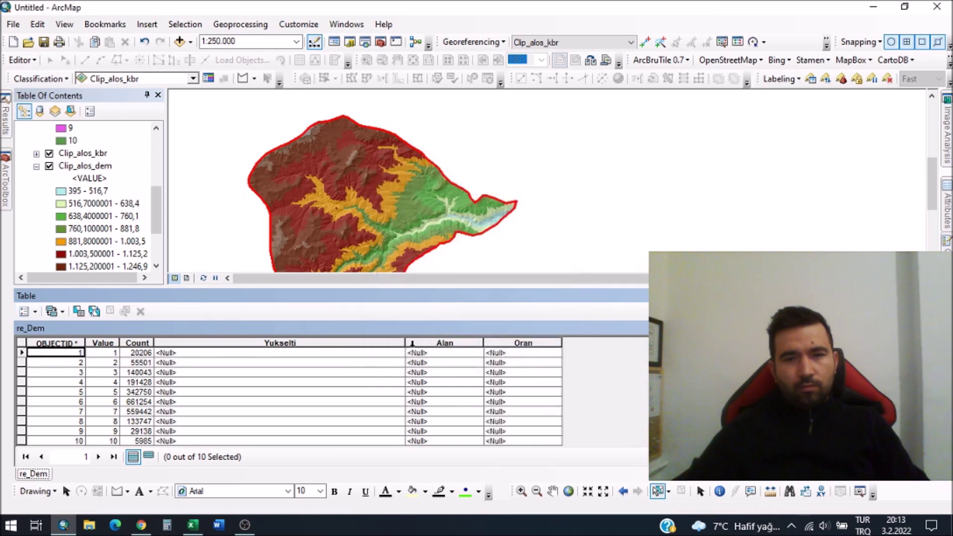
click(22, 60)
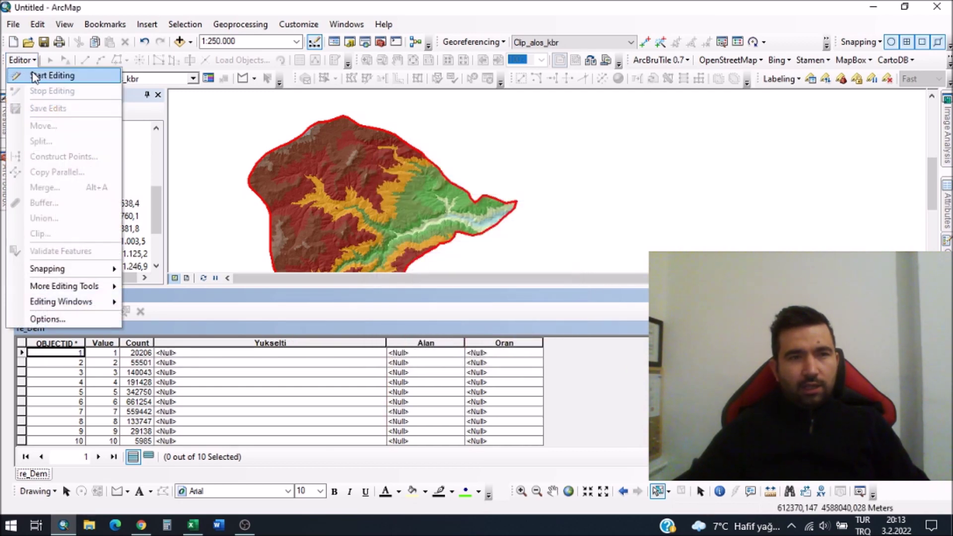
Start an edit session on the VAT_re_Dem table's workspace.
click(47, 74)
double_click(370, 180)
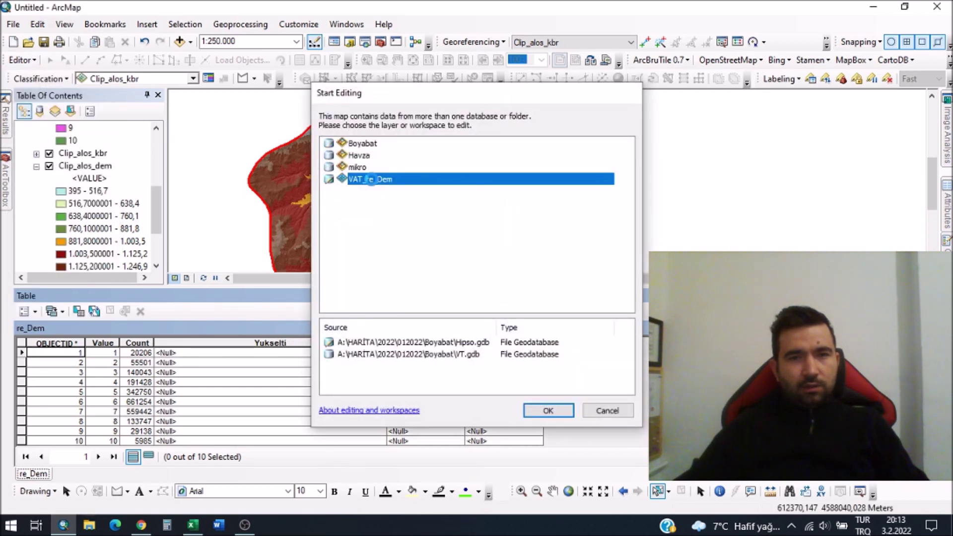
scroll(84, 213, down, 2)
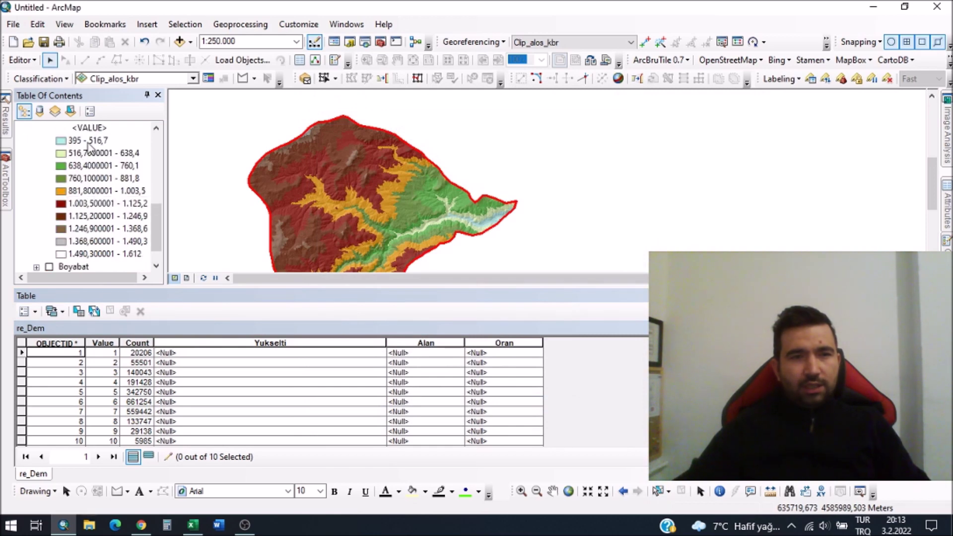
scroll(90, 147, up, 2)
Format the Clip_alos_dem class labels to 4 significant digits in Symbology.
click(82, 166)
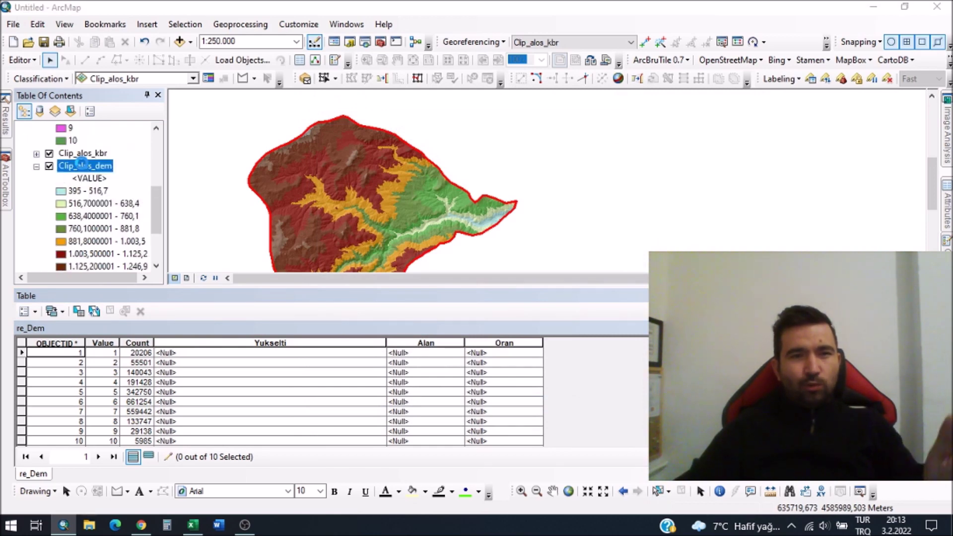
double_click(81, 166)
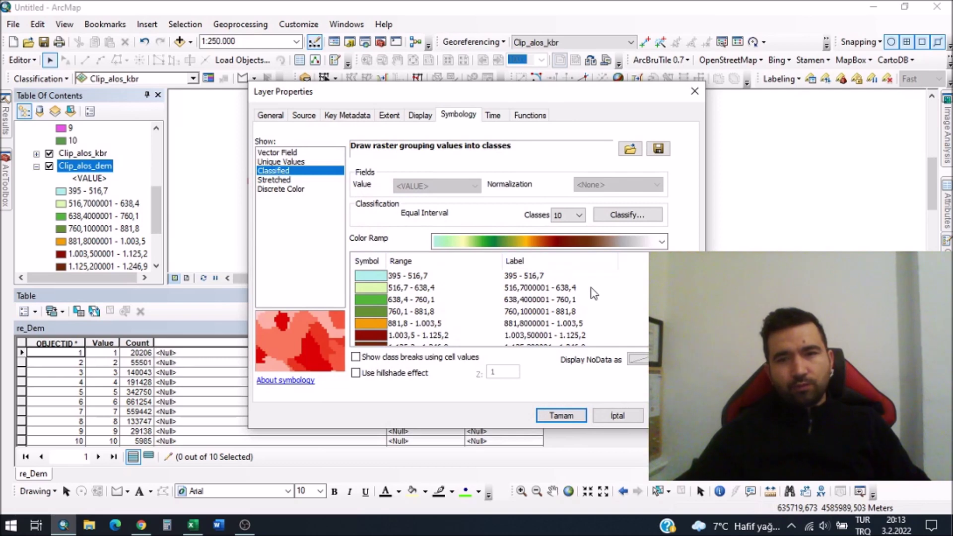
click(532, 260)
click(603, 219)
double_click(464, 209)
text(4)
click(508, 370)
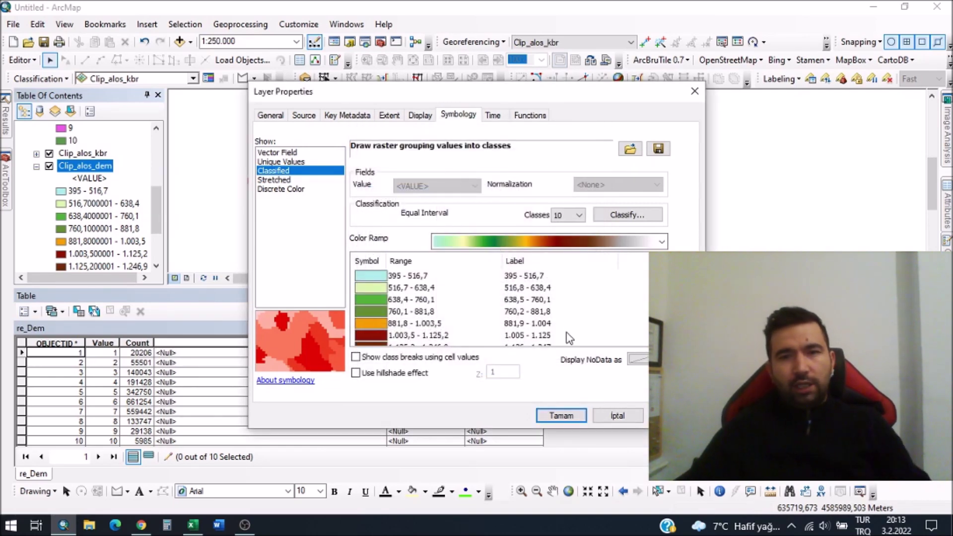
click(570, 419)
Make the first legend label, 395 - 516,7, editable for copying.
scroll(113, 246, down, 1)
scroll(100, 214, up, 1)
click(92, 193)
click(86, 192)
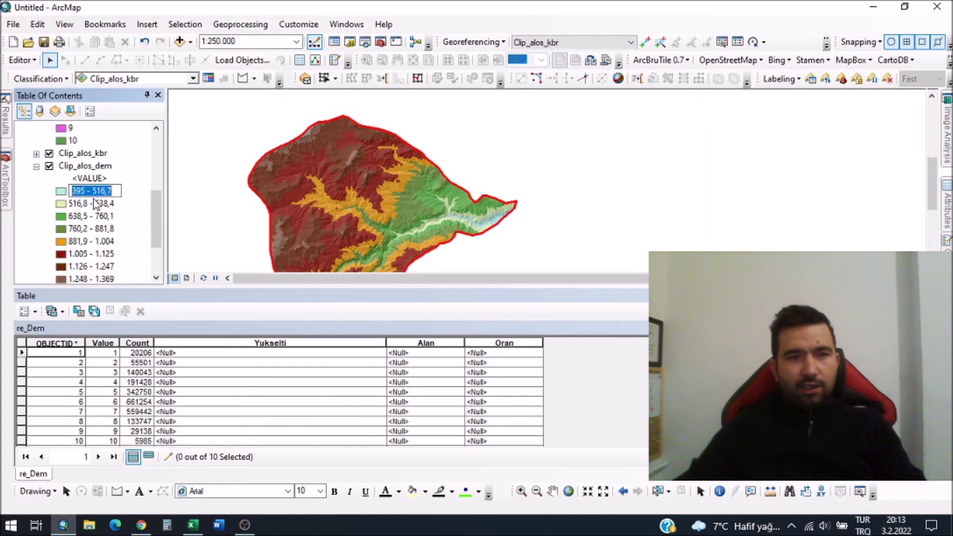
Paste the 395 - 516,7 range into row 1's Yukselti and widen that column.
click(225, 354)
text(395 - 516,7)
double_click(386, 343)
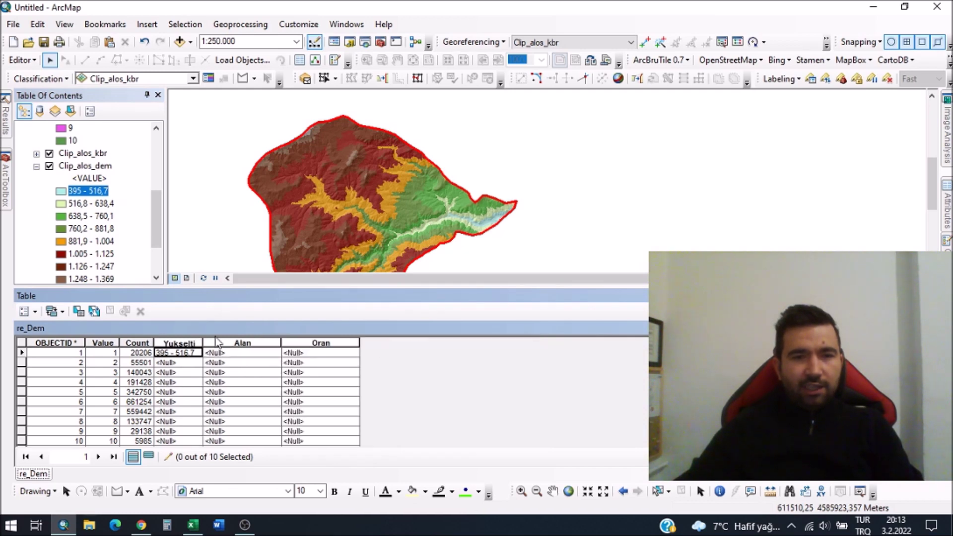
drag(203, 341, 223, 342)
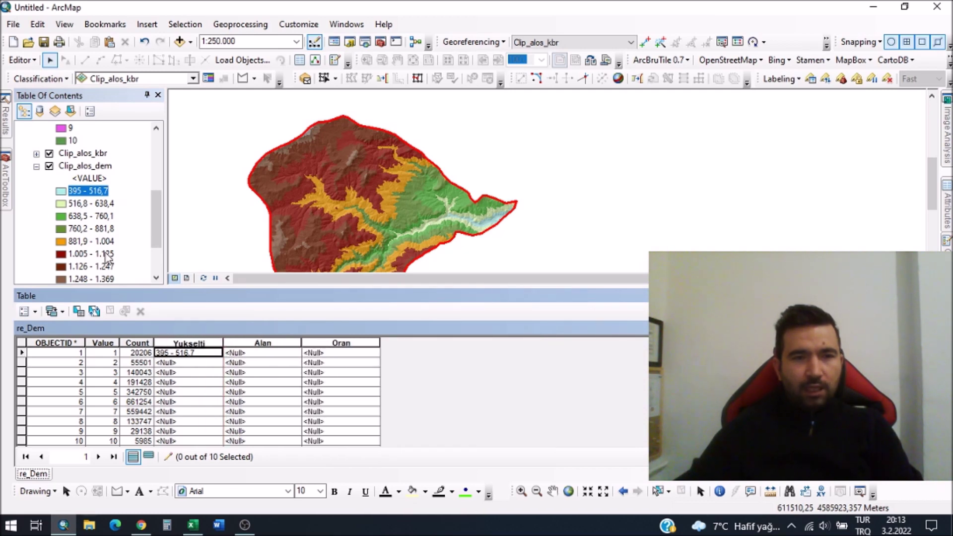
Copy ranges 516,8 - 638,4 and 638,5 - 760,1 into Yukselti rows 2 and 3.
click(92, 204)
click(93, 203)
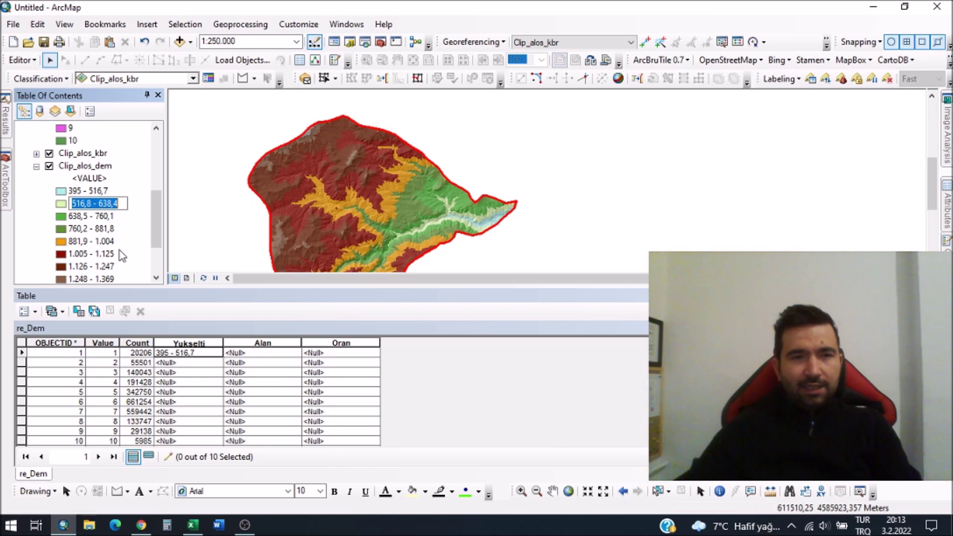
key(ctrl+c)
click(199, 362)
key(ctrl+v)
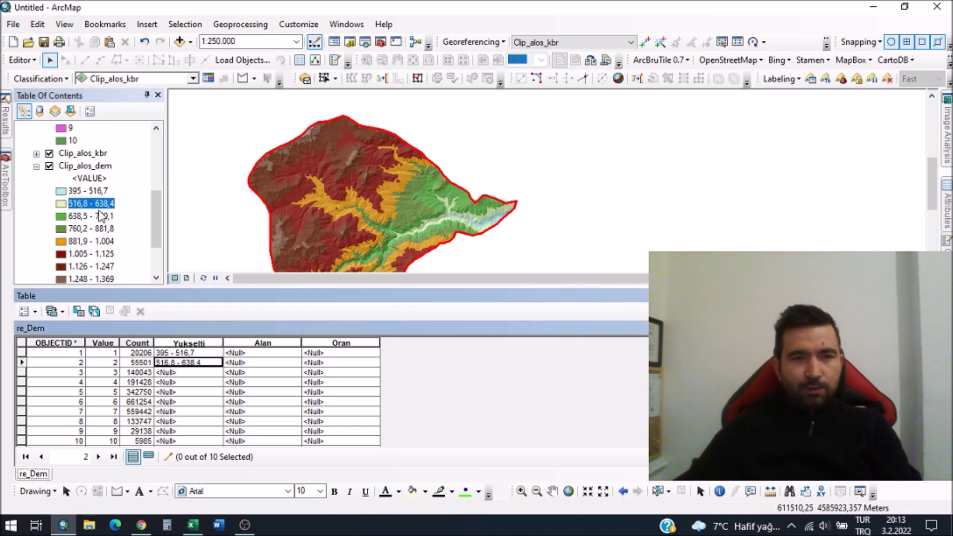
click(90, 216)
click(88, 218)
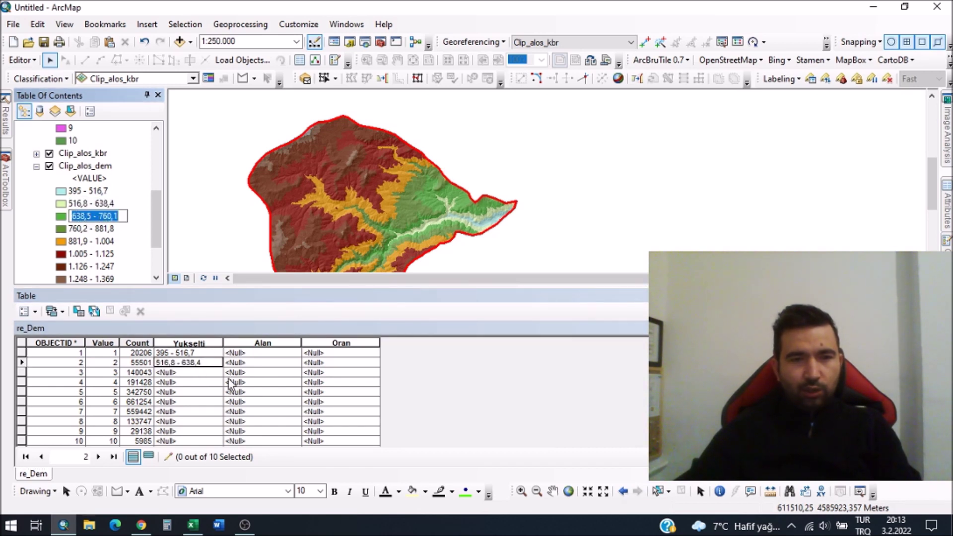
key(ctrl+c)
click(214, 372)
key(ctrl+v)
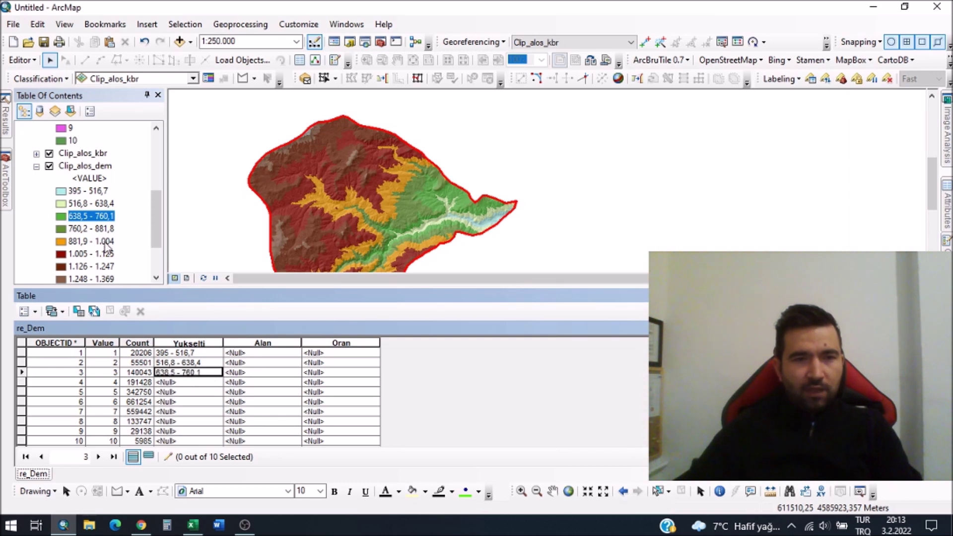
Fill Yukselti rows 4–6 with 760,2 - 881,8, 881,9 - 1.004 and 1.005 - 1.125.
click(99, 229)
click(99, 229)
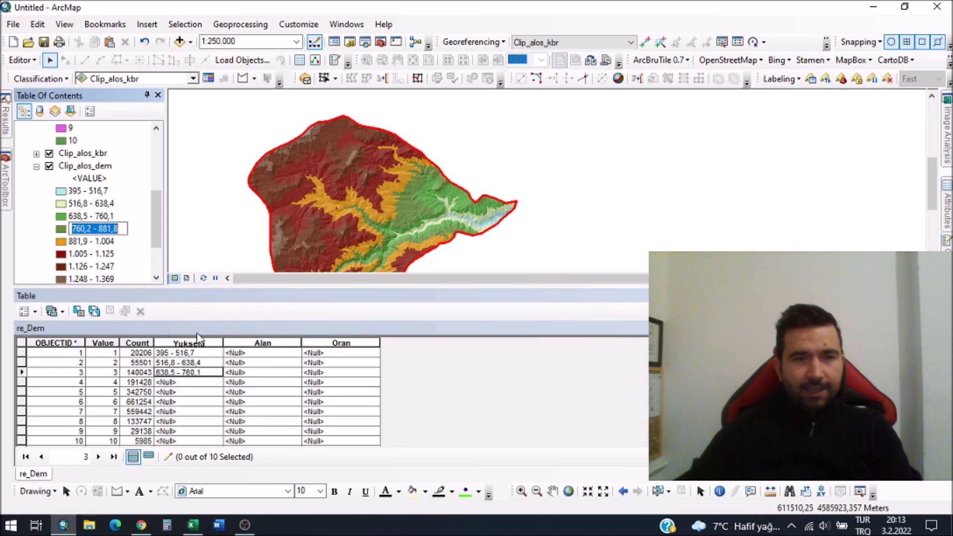
key(ctrl+c)
click(201, 382)
key(ctrl+v)
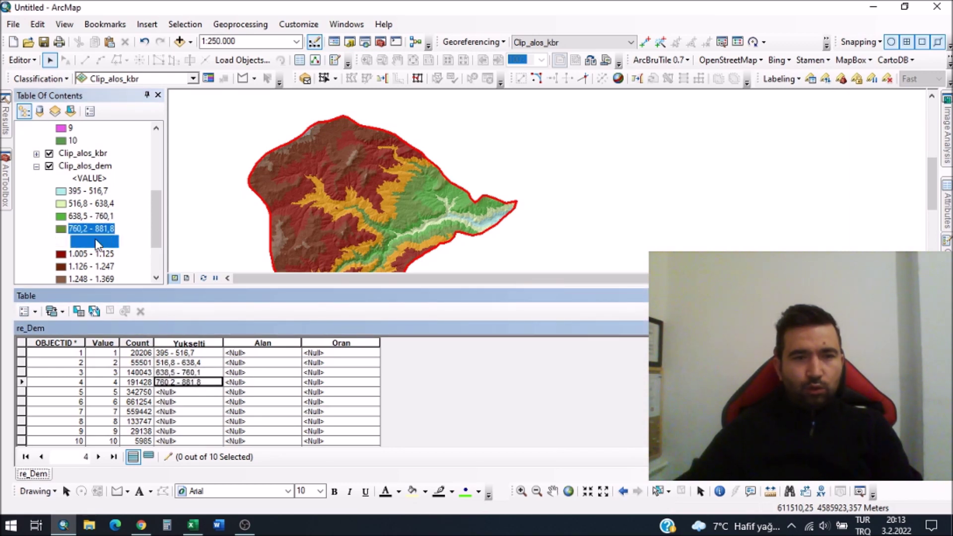
click(91, 241)
click(91, 242)
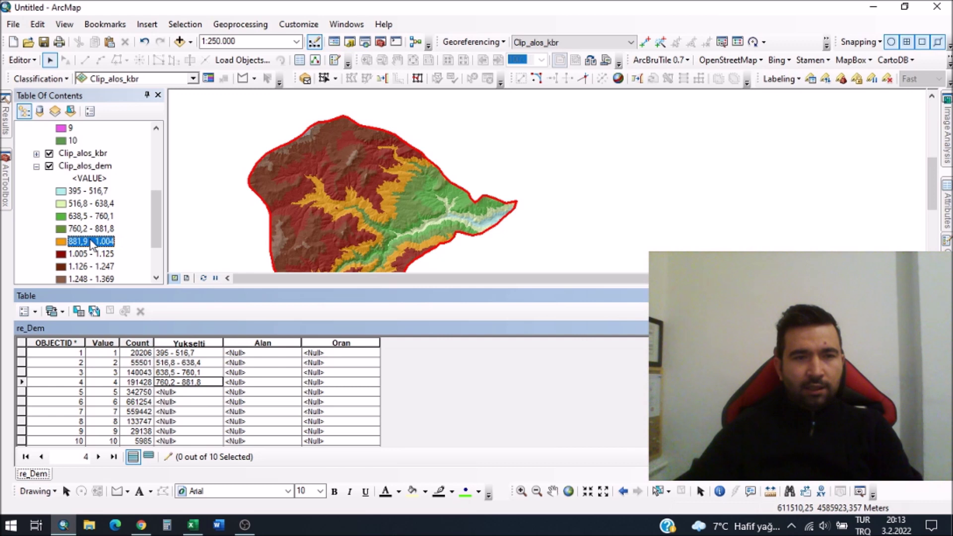
click(195, 393)
click(93, 254)
click(92, 255)
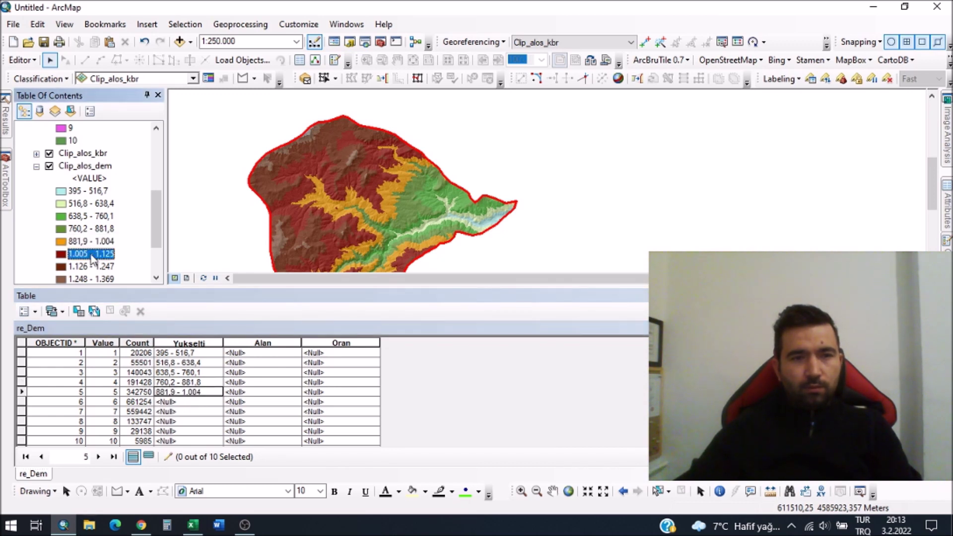
click(194, 403)
key(ctrl+v)
Fill Yukselti rows 7 and 8 with 1.126 - 1.247 and 1.248 - 1.369.
scroll(95, 214, down, 3)
click(94, 204)
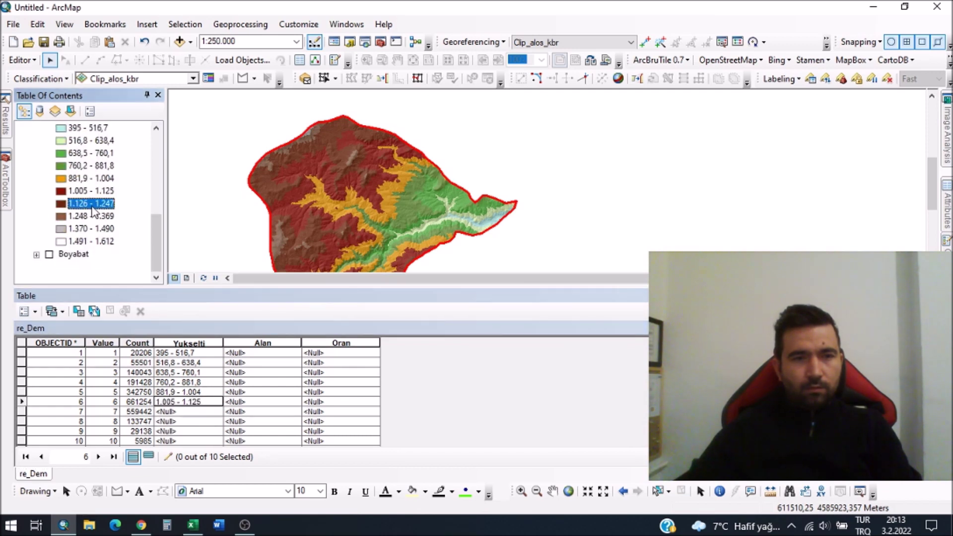
key(ctrl+c)
click(188, 412)
key(ctrl+v)
click(101, 217)
key(ctrl+c)
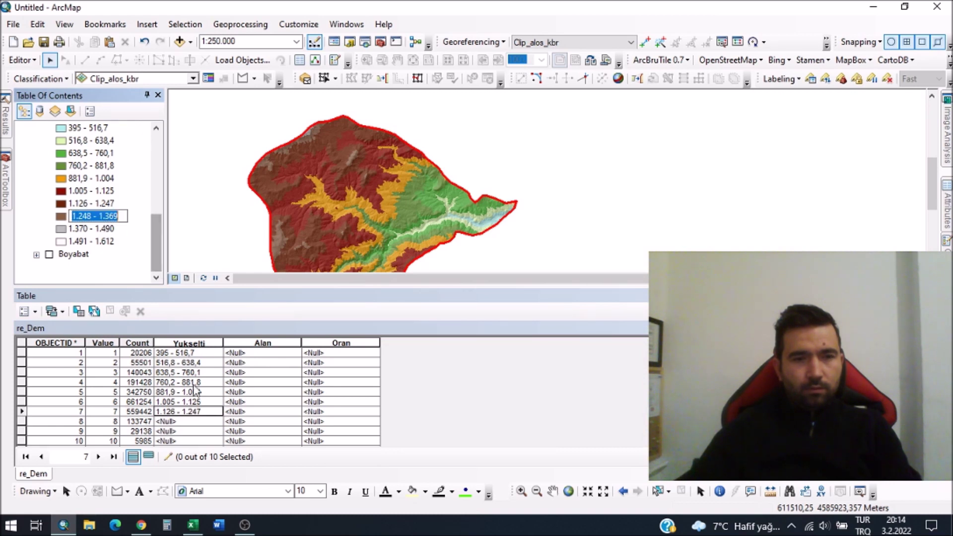
click(214, 422)
key(ctrl+v)
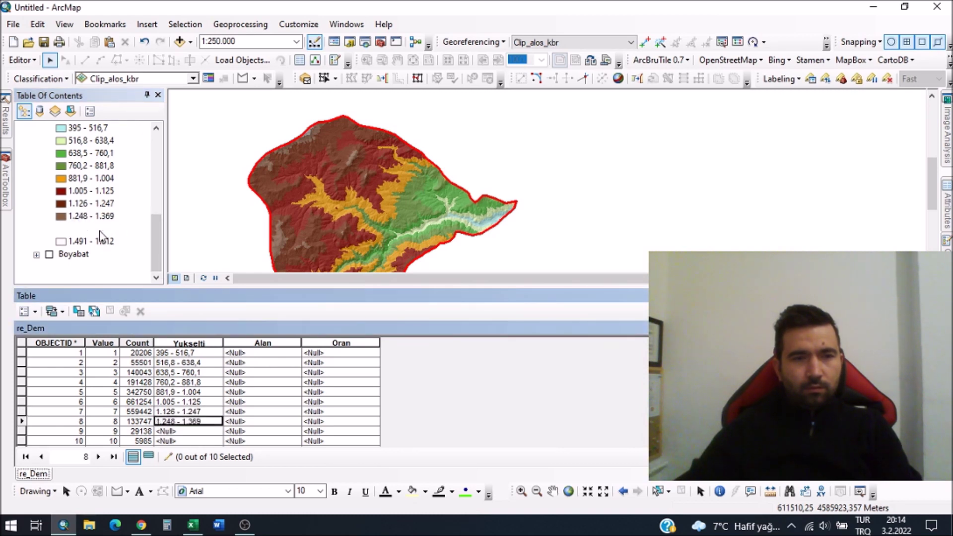
Fill Yukselti rows 9 and 10 with 1.370 - 1.490 and 1.491 - 1.612.
click(95, 228)
key(ctrl+c)
click(200, 431)
key(ctrl+v)
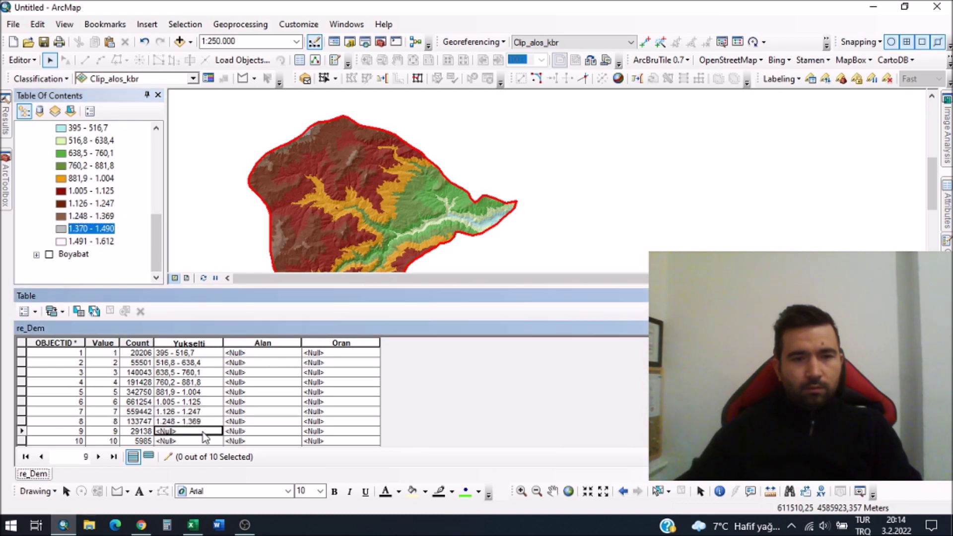
click(95, 241)
key(ctrl+c)
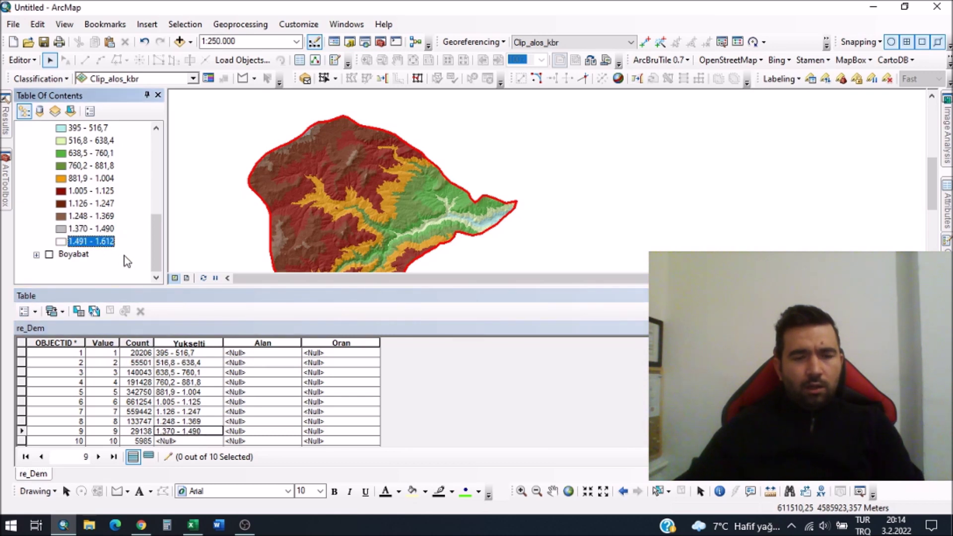
click(201, 441)
key(ctrl+v)
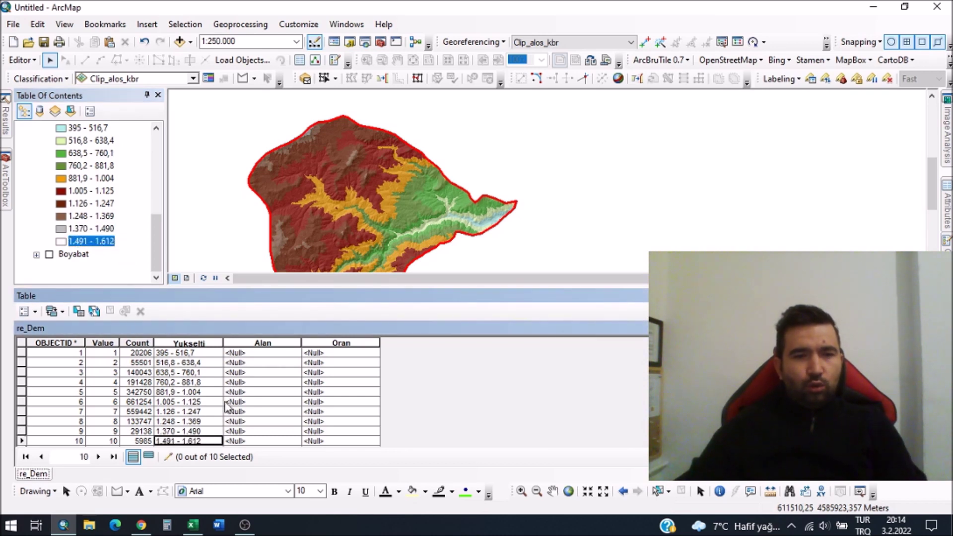
click(216, 382)
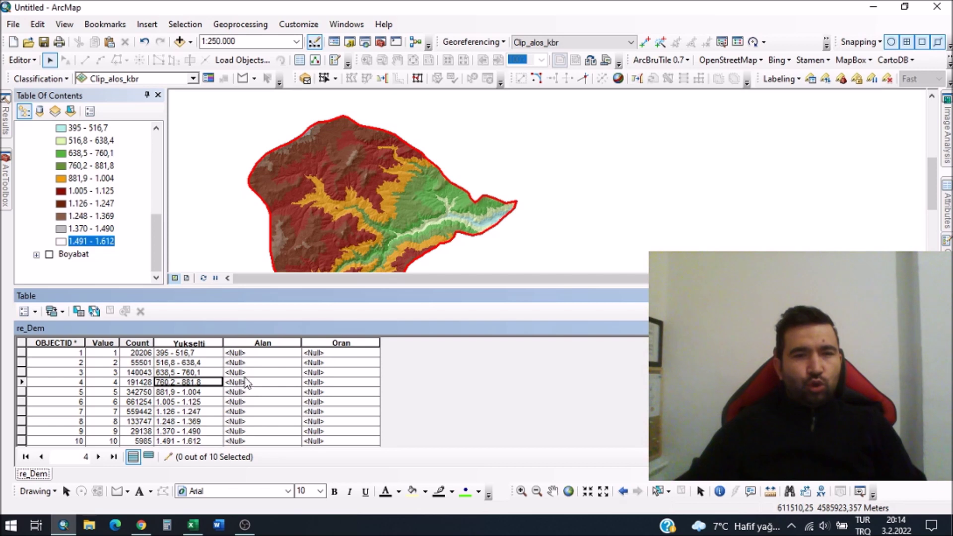
Stop editing and save the Yukselti edits.
click(272, 373)
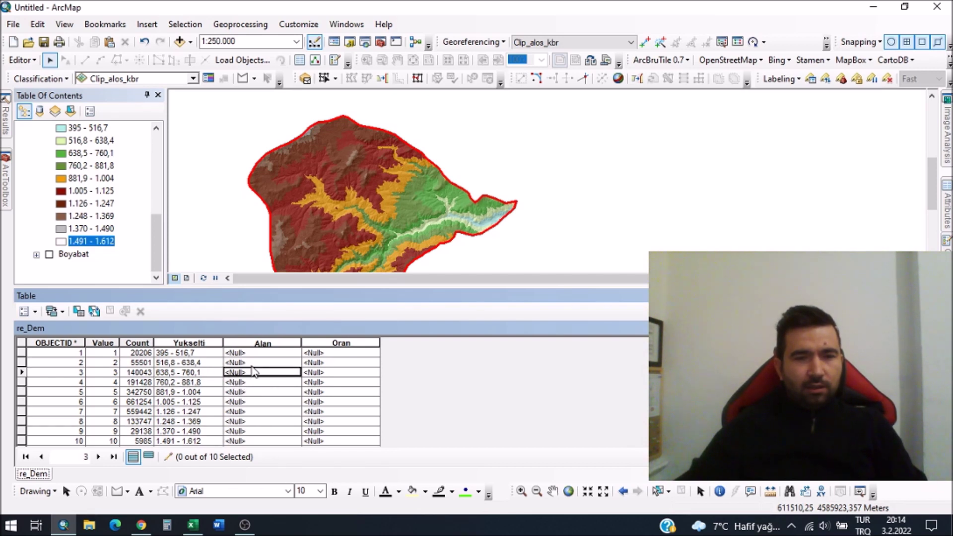
click(23, 59)
click(50, 90)
click(422, 306)
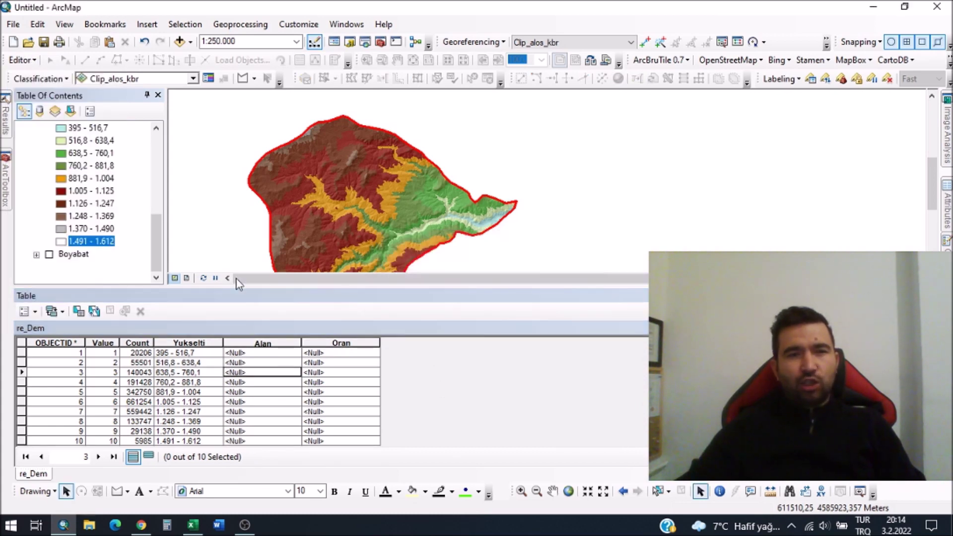
Confirm Clip_alos_dem's 12,5 × 12,5 cell size, then widen the Count column.
scroll(129, 198, up, 3)
right_click(102, 205)
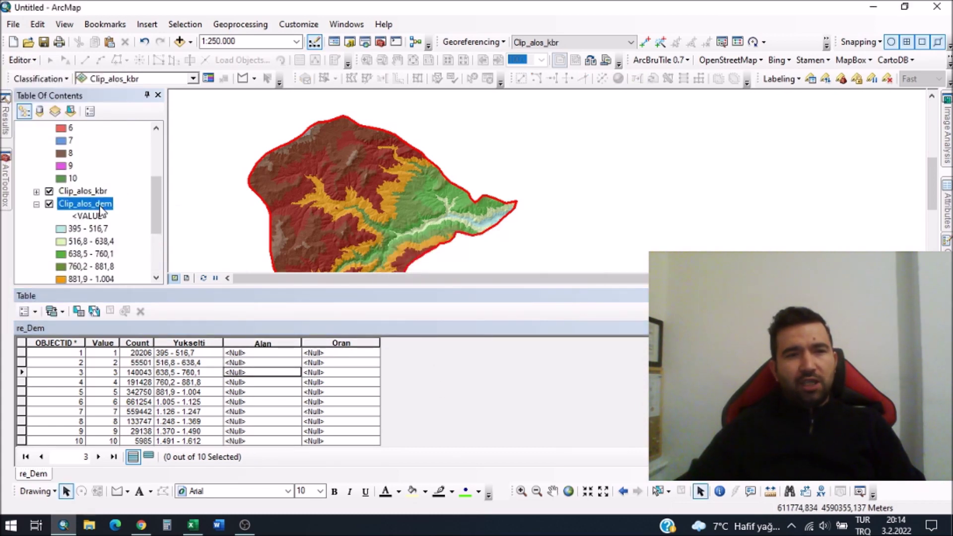
click(165, 410)
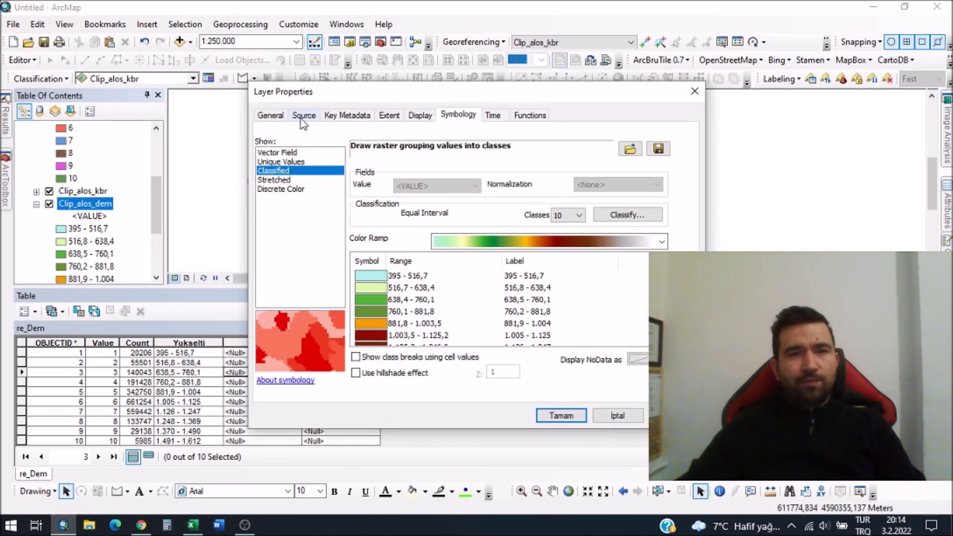
click(304, 116)
click(412, 189)
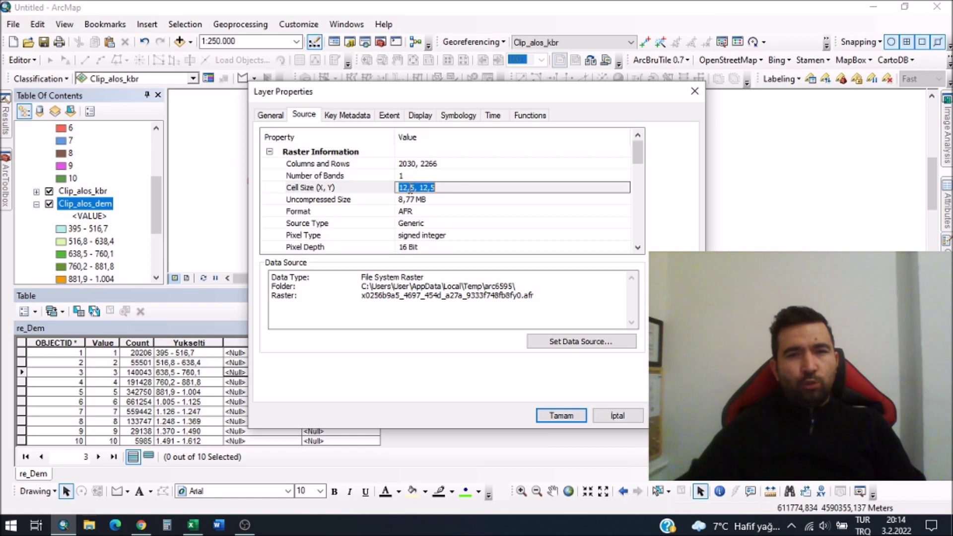
click(694, 91)
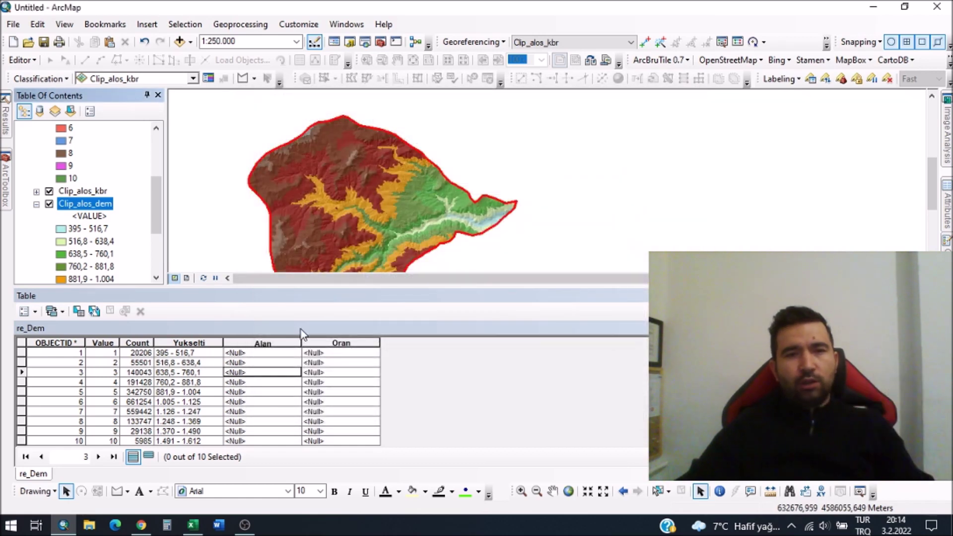
click(164, 348)
drag(164, 348, 164, 347)
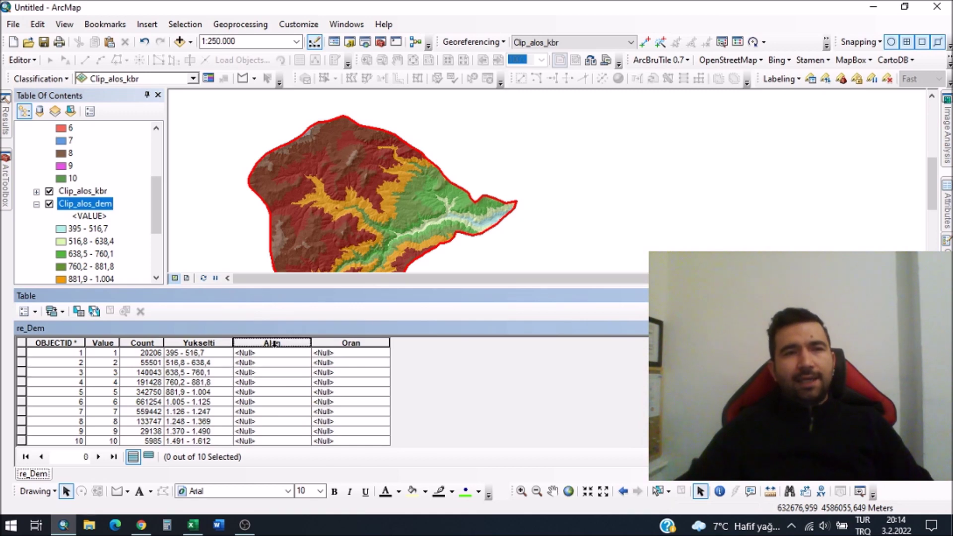
Calculate Alan as ((12.5*12.5)*[Count])/10000 to give each class's area in hectares.
right_click(273, 344)
click(340, 250)
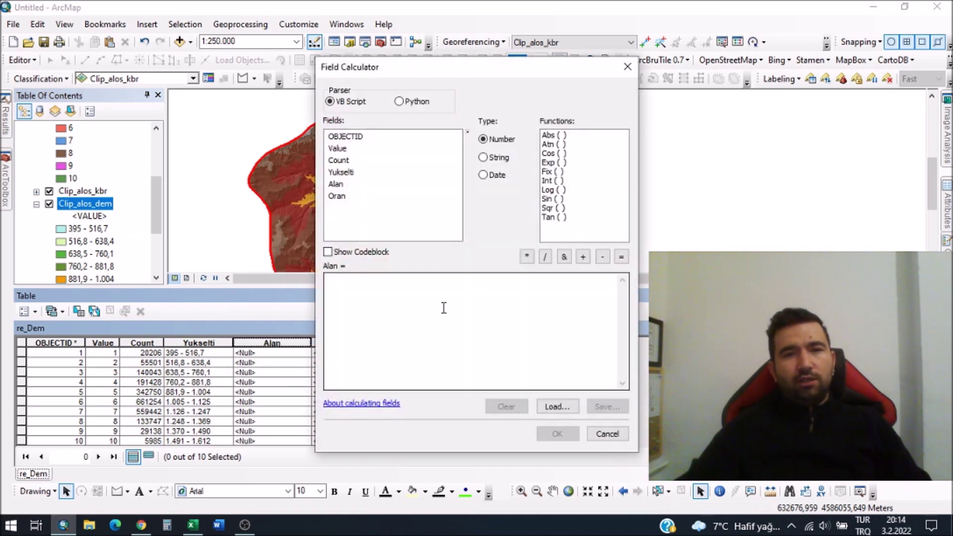
text((()
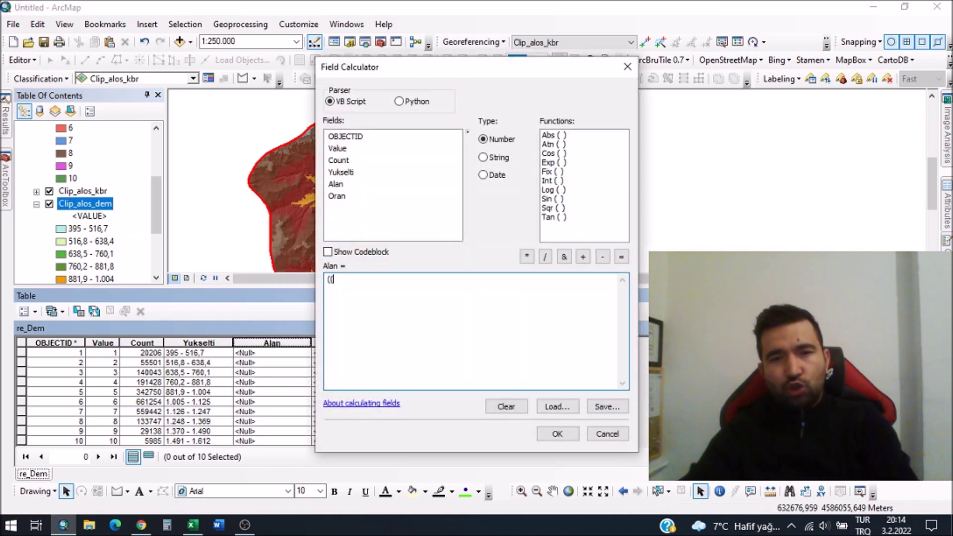
text(12.5)
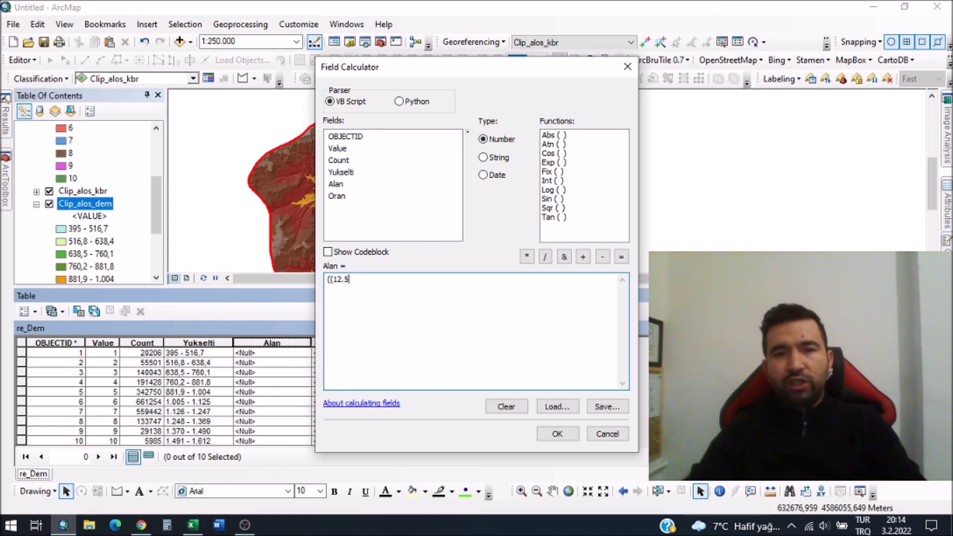
text(*)
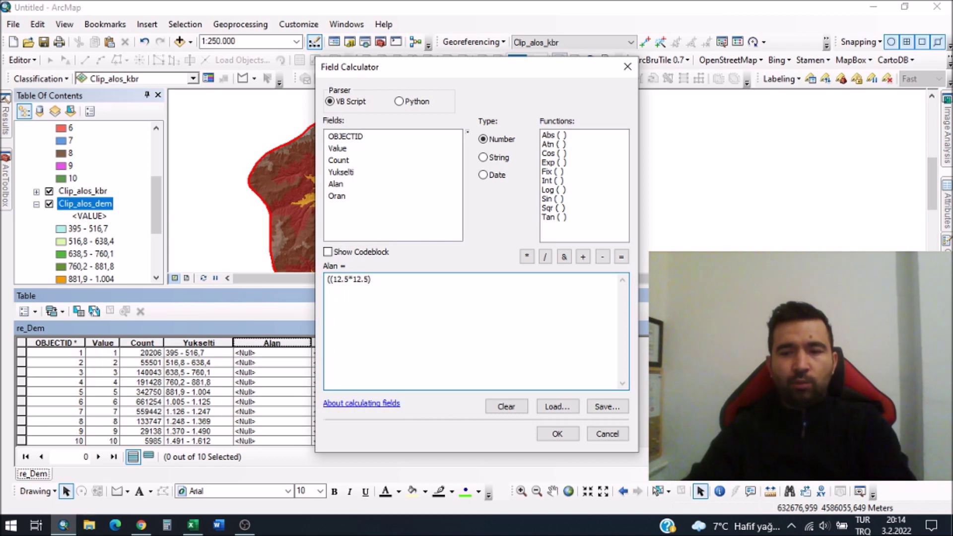
double_click(339, 162)
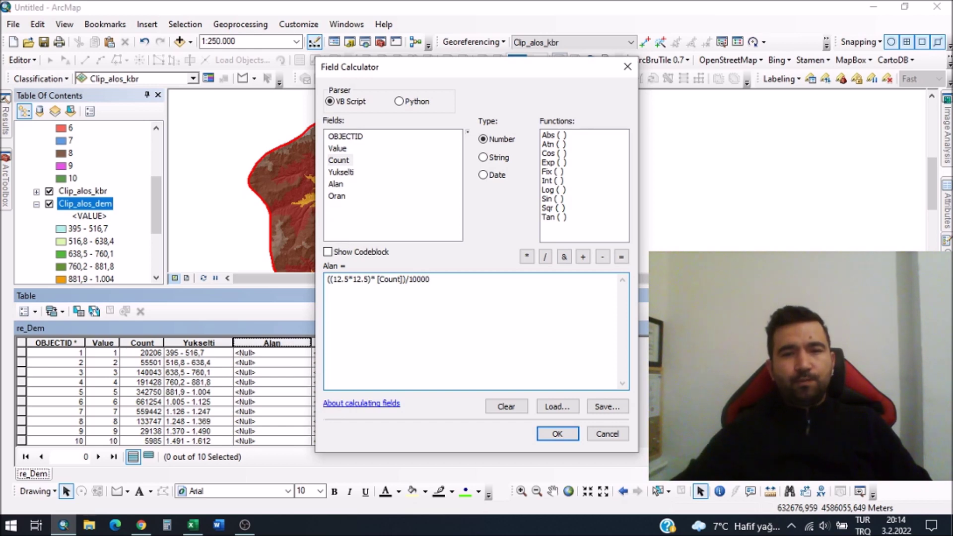
click(554, 435)
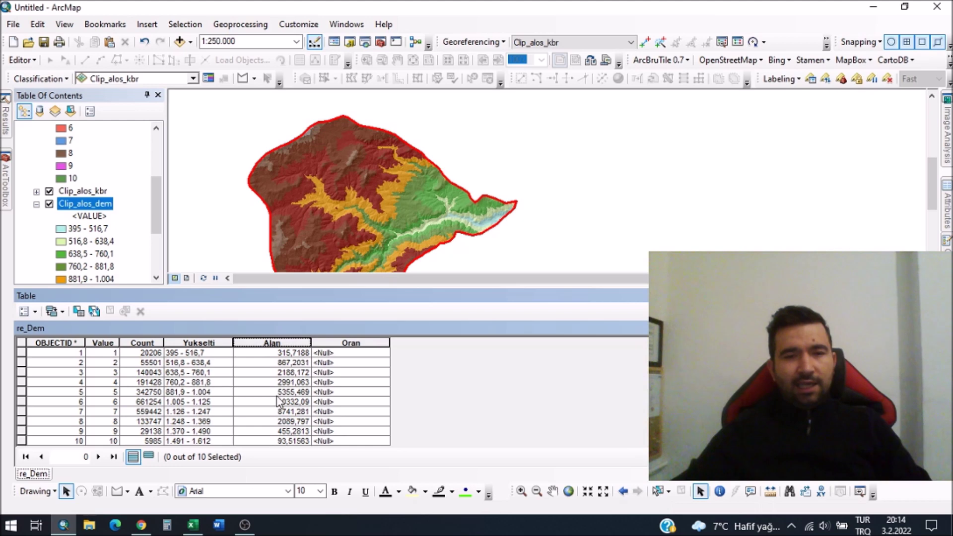
Set the Alan field's numeric format to 0 decimal places, showing whole hectares.
right_click(286, 342)
click(318, 329)
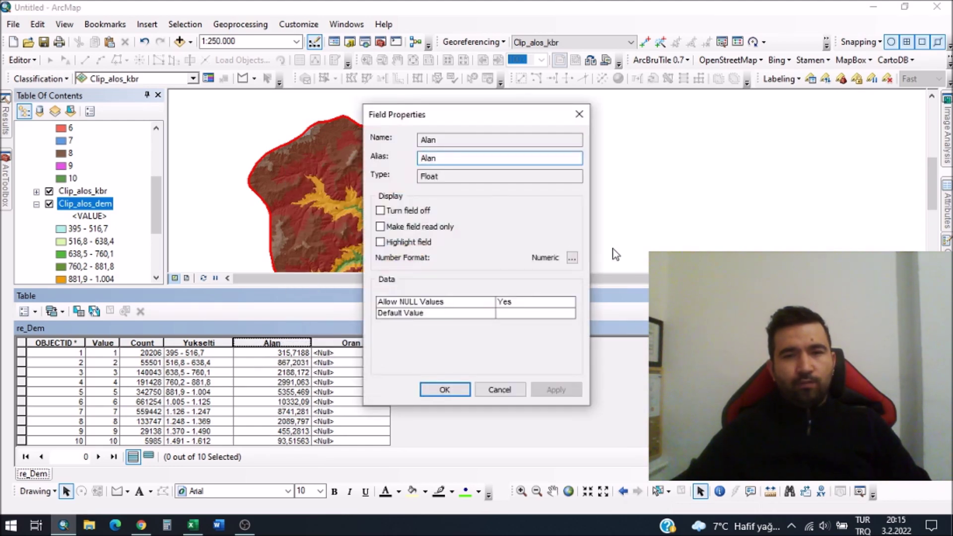
click(573, 258)
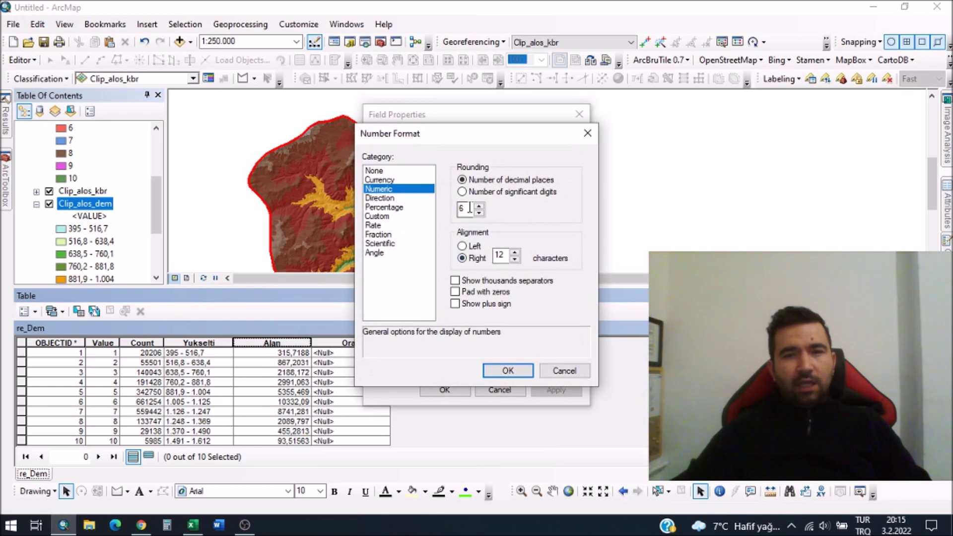
key(Return)
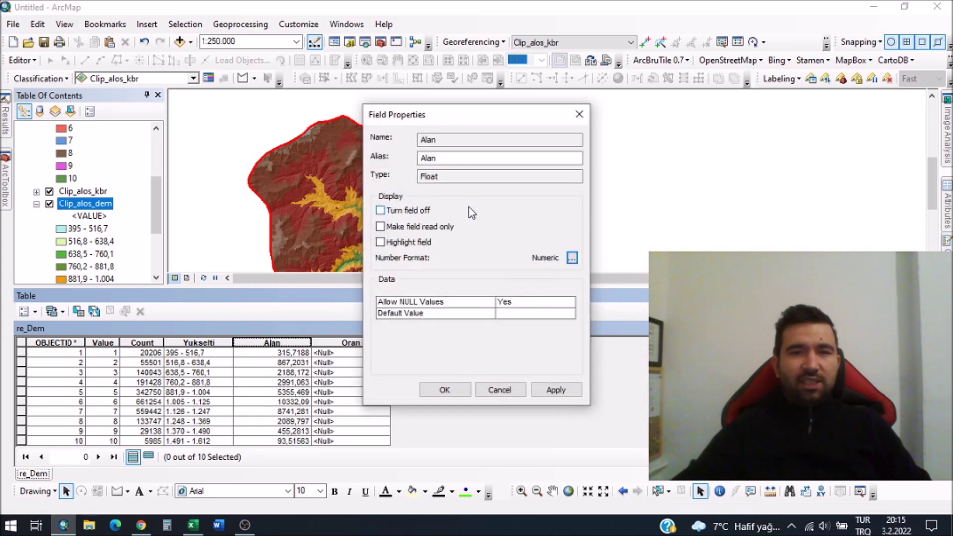
click(572, 257)
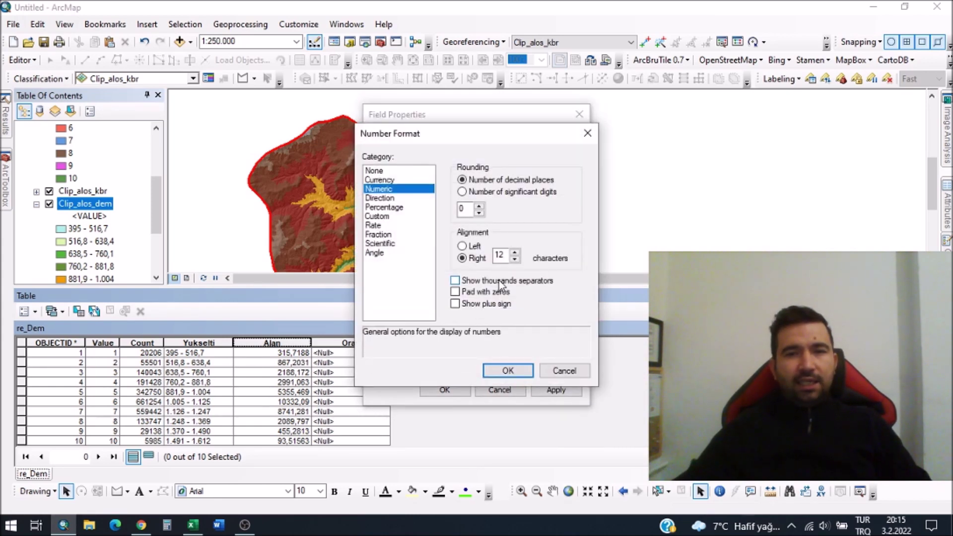
click(489, 373)
click(445, 389)
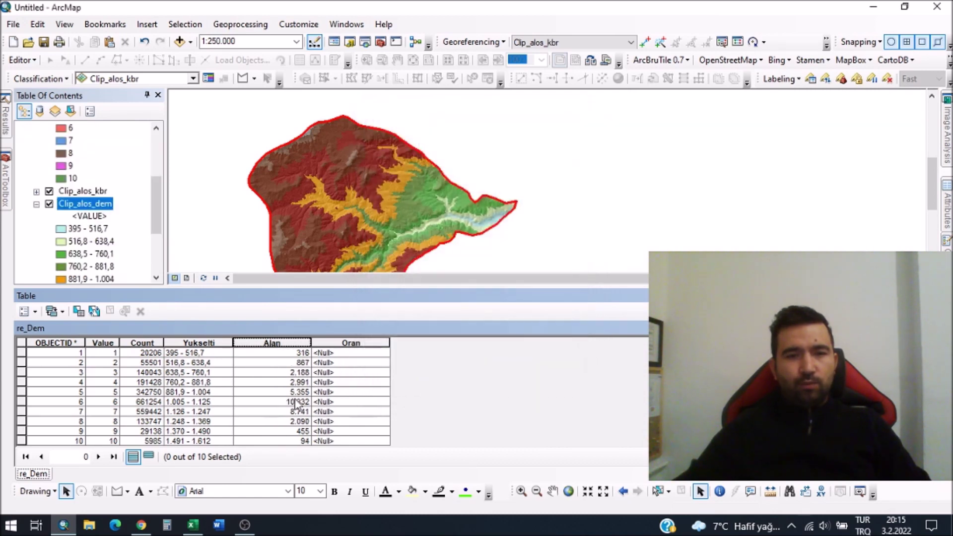
click(259, 402)
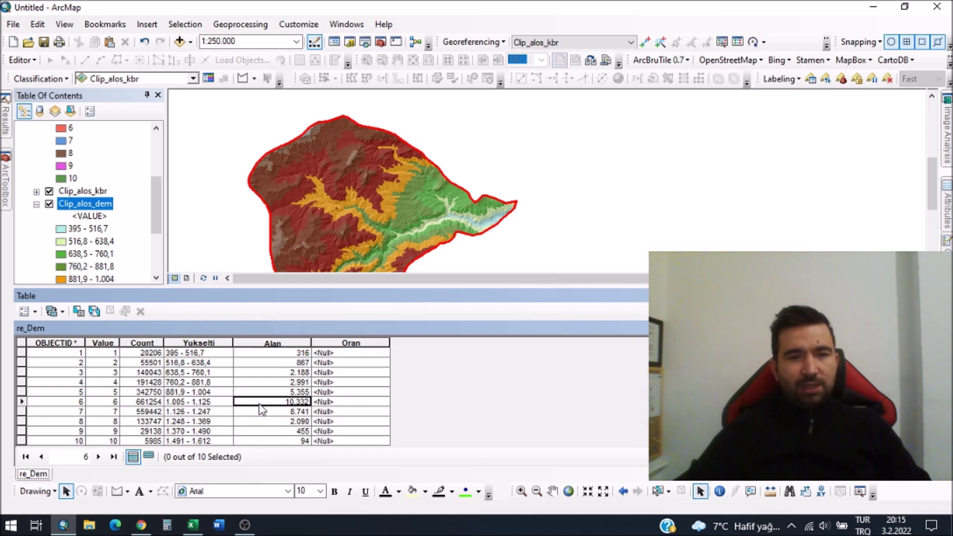
right_click(76, 208)
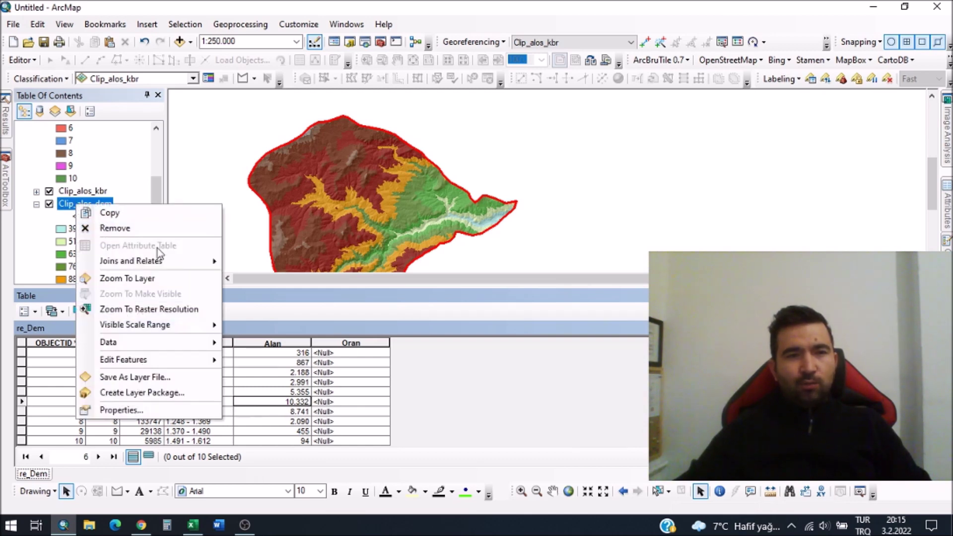
click(139, 409)
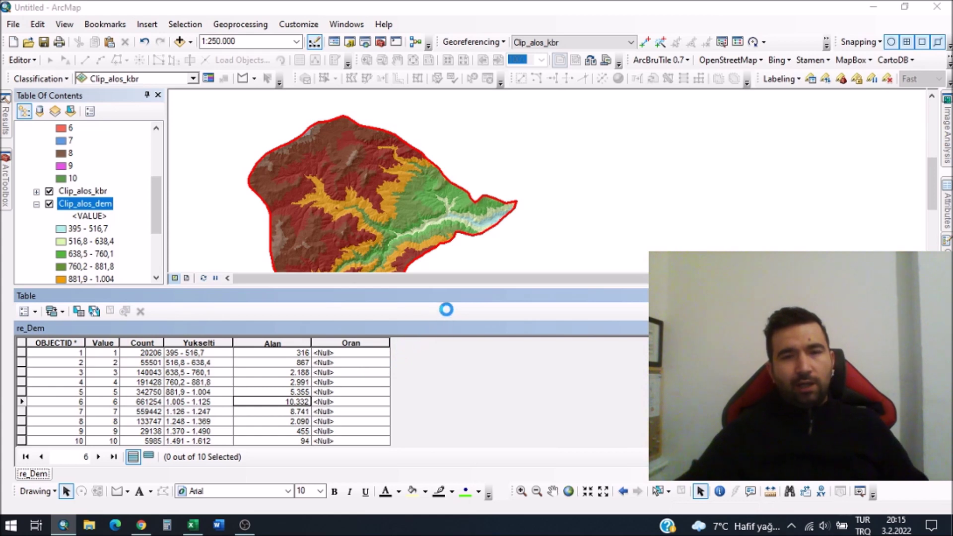
click(445, 118)
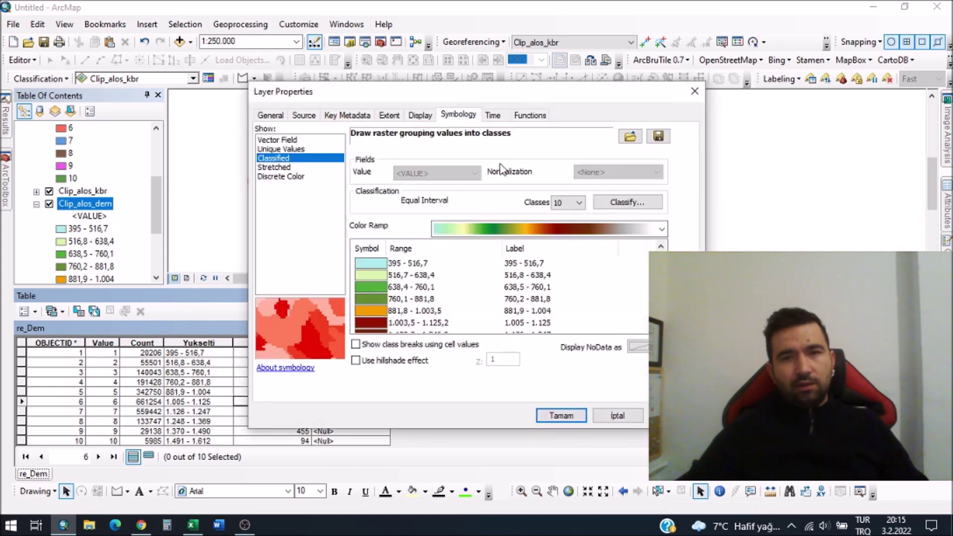
click(635, 203)
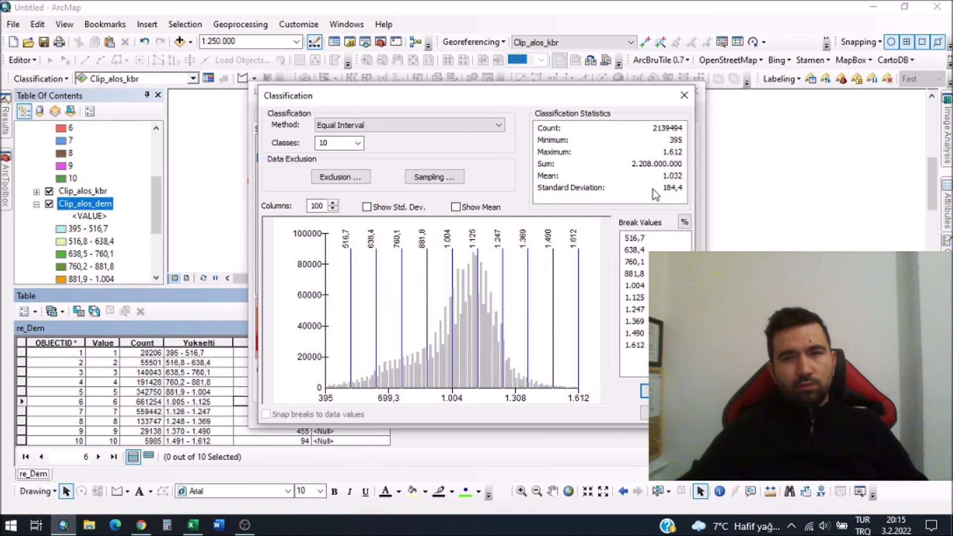
click(684, 95)
click(688, 93)
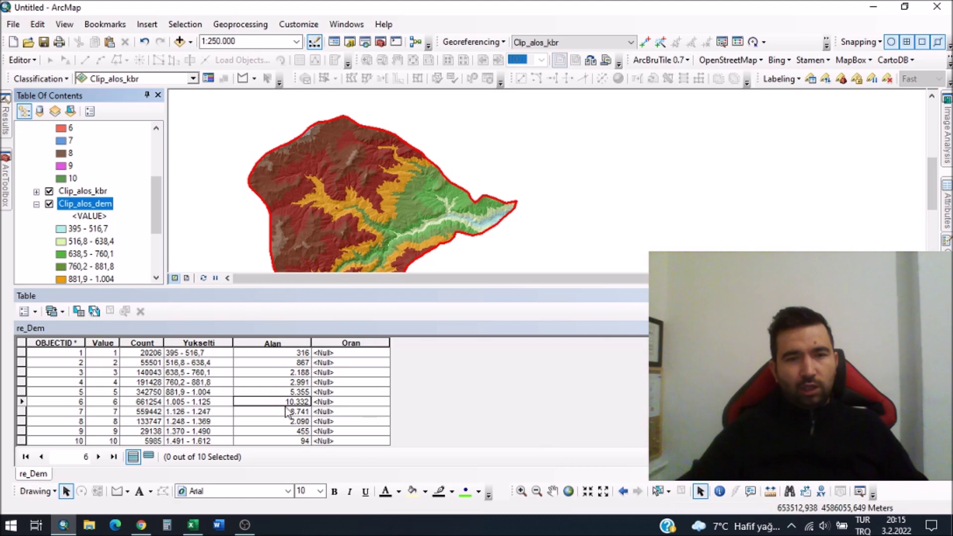
right_click(267, 344)
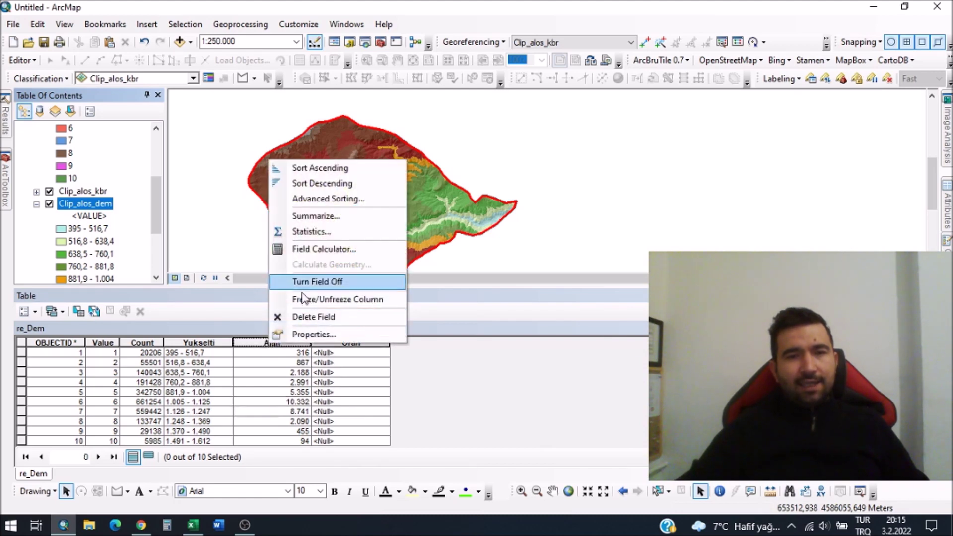
Copy the Alan column's Sum, 33429,59375, from its statistics.
click(318, 229)
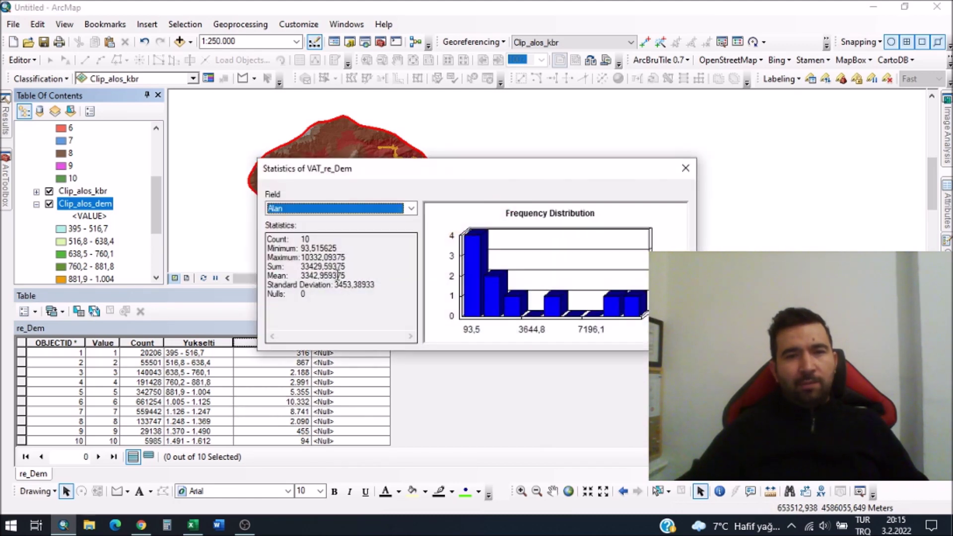
double_click(322, 267)
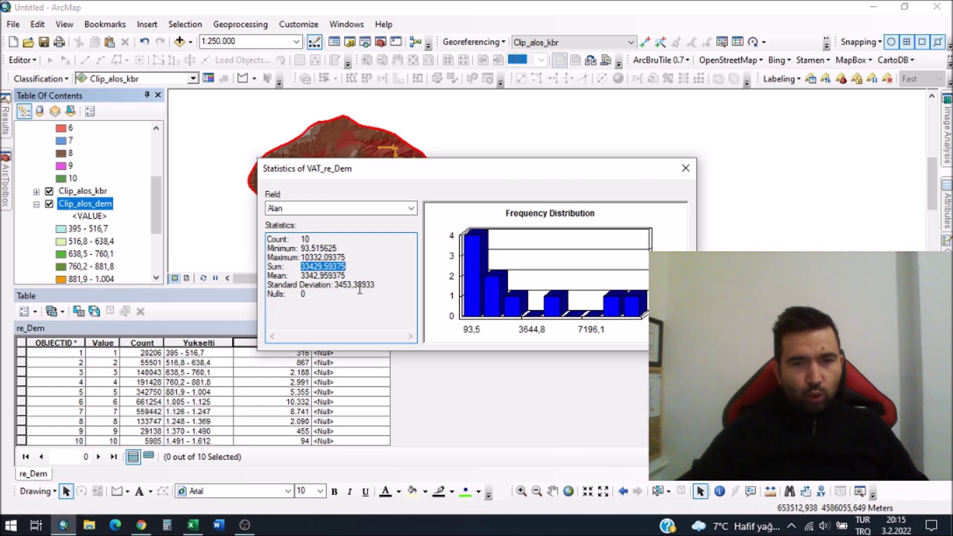
right_click(330, 267)
click(367, 314)
click(686, 168)
Calculate Oran as [Alan]*100/33429,59375 to get each class's area percentage.
right_click(365, 343)
click(420, 246)
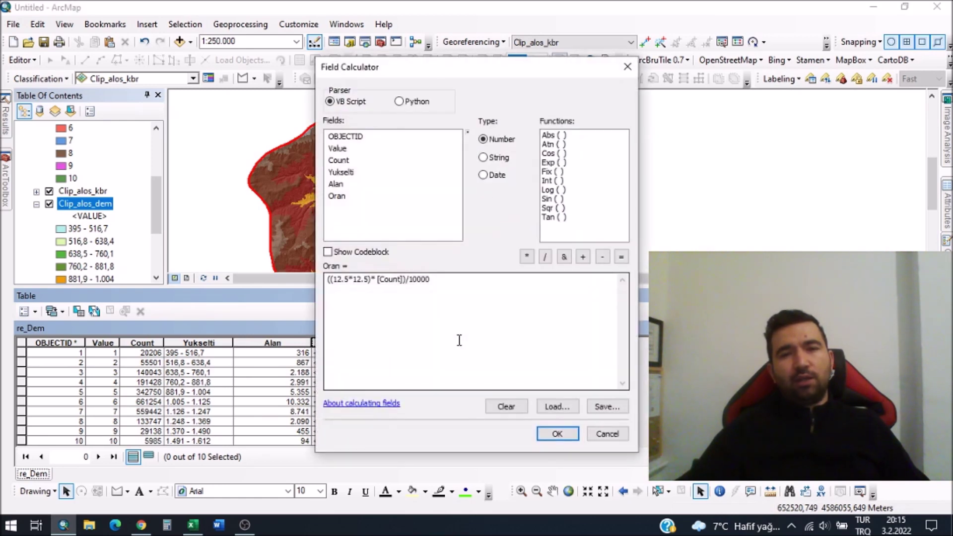
drag(479, 302, 185, 260)
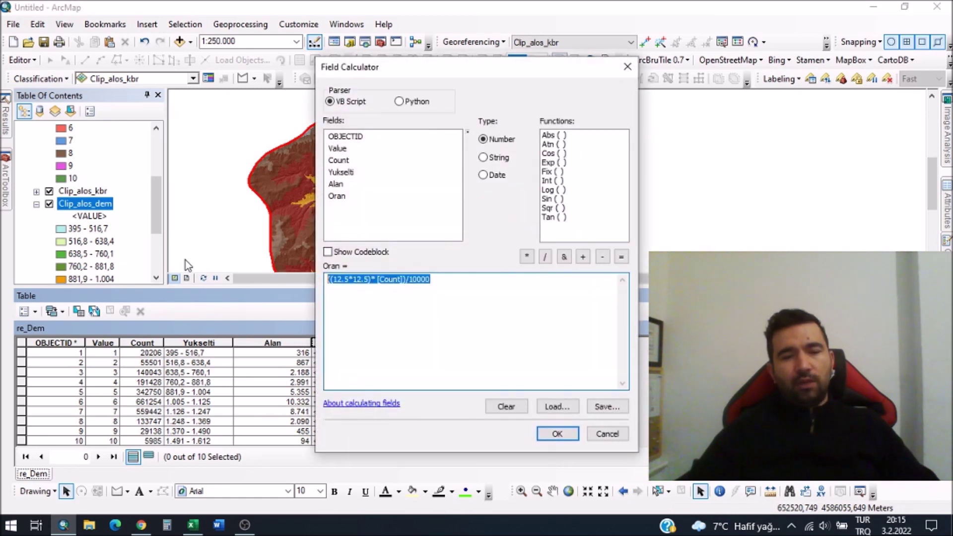
double_click(343, 185)
text(*100)
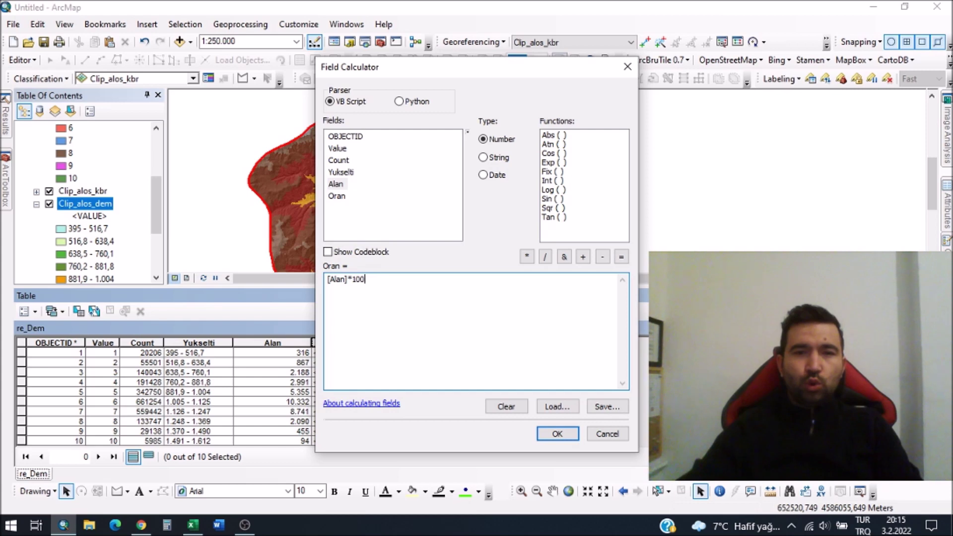
text(/)
key(ctrl+v)
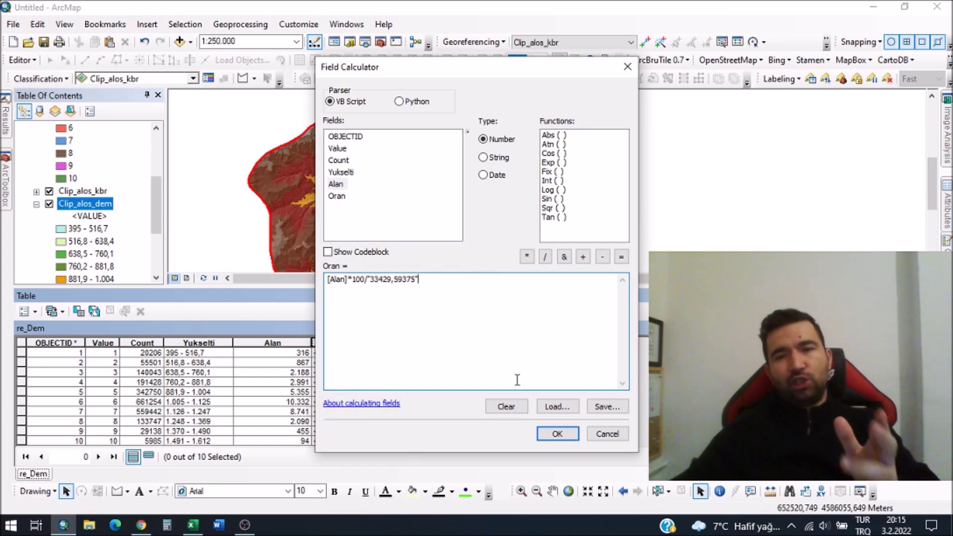
click(557, 433)
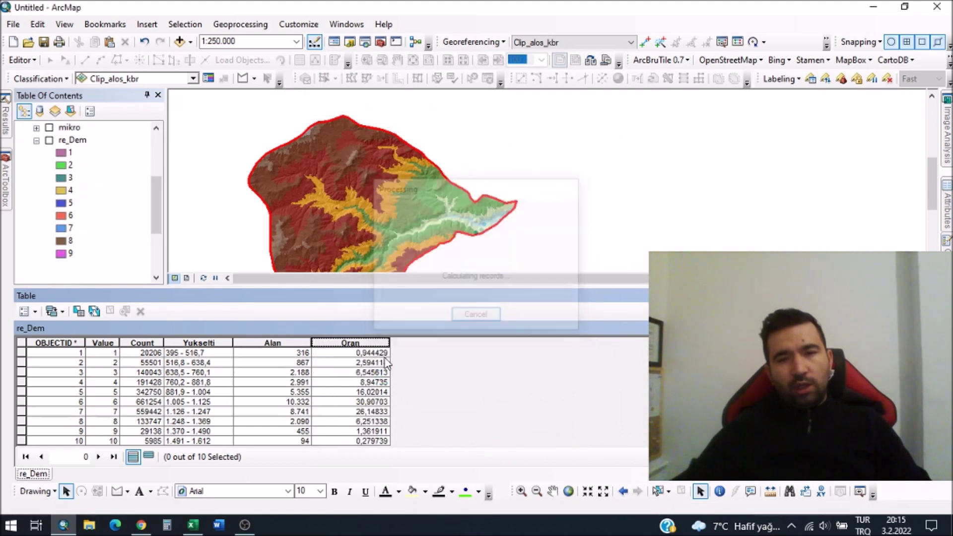
click(432, 330)
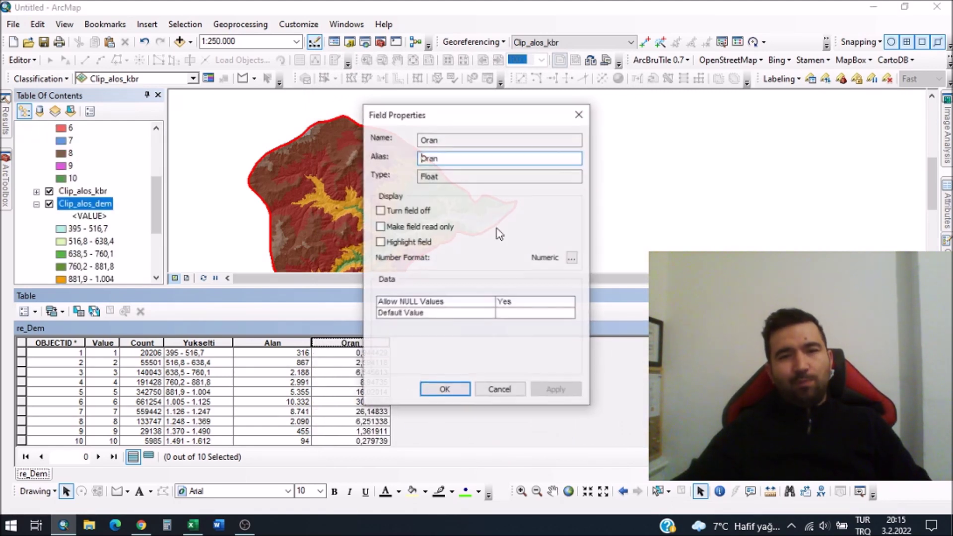
Set the Oran field's number format to 2 decimal places.
click(572, 258)
double_click(462, 209)
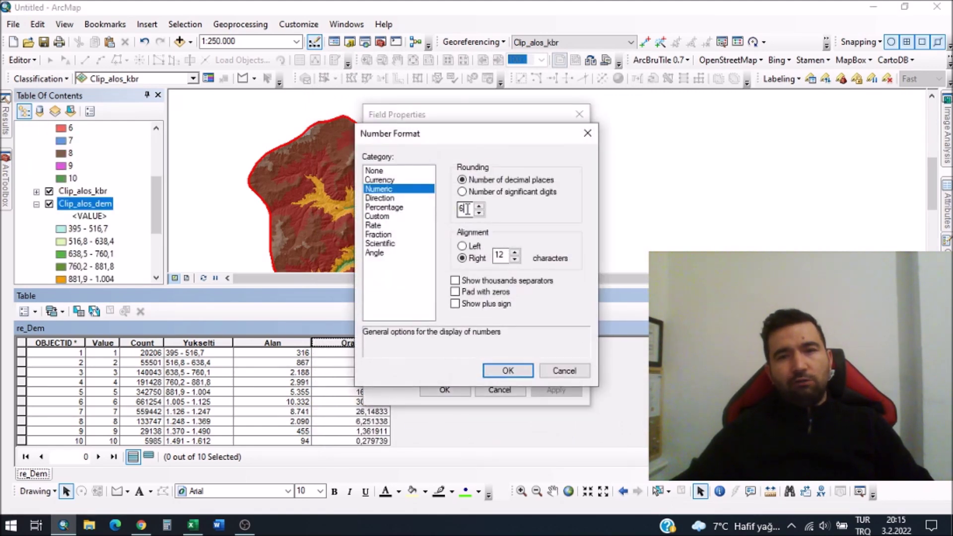
text(2)
click(508, 371)
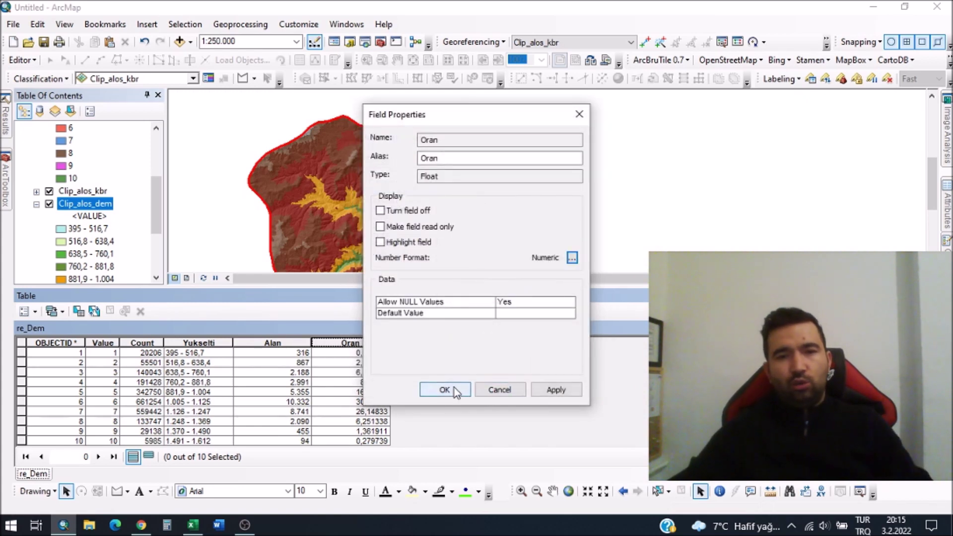
click(449, 390)
click(349, 403)
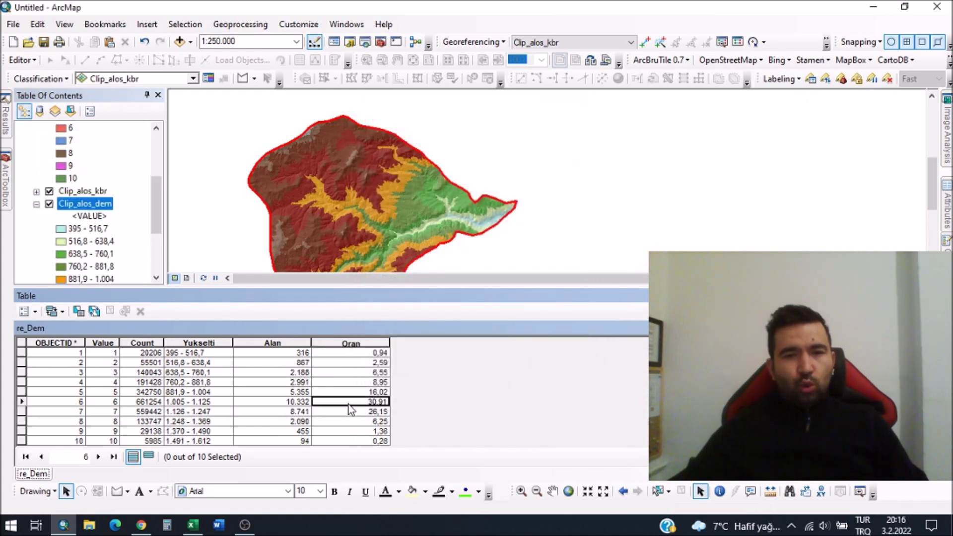
click(256, 403)
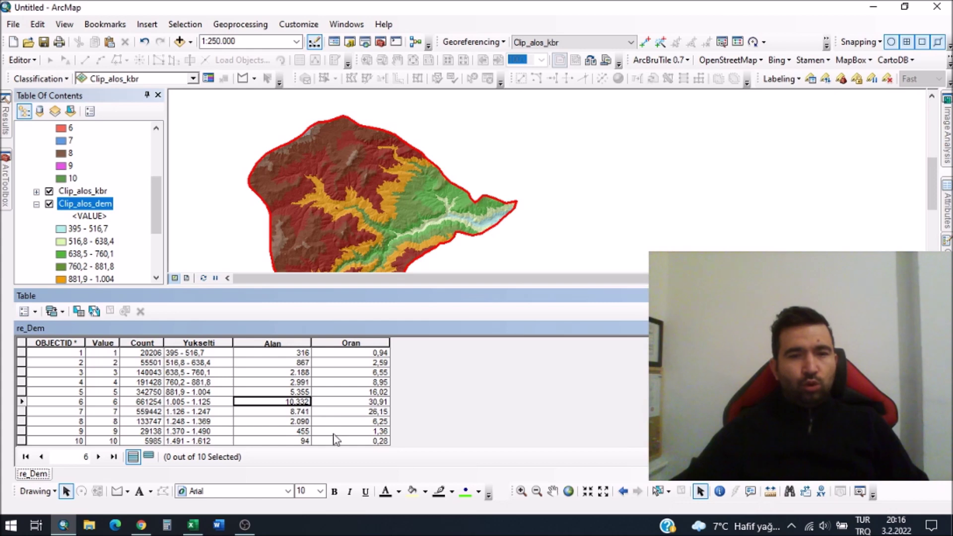
Select and copy all attribute table rows, then bring up the Excel workbook.
click(94, 312)
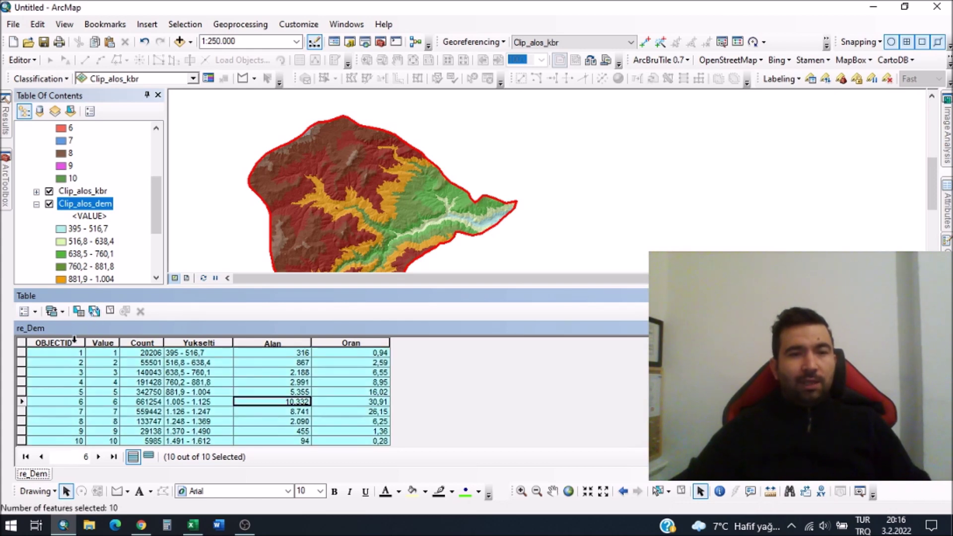
right_click(21, 372)
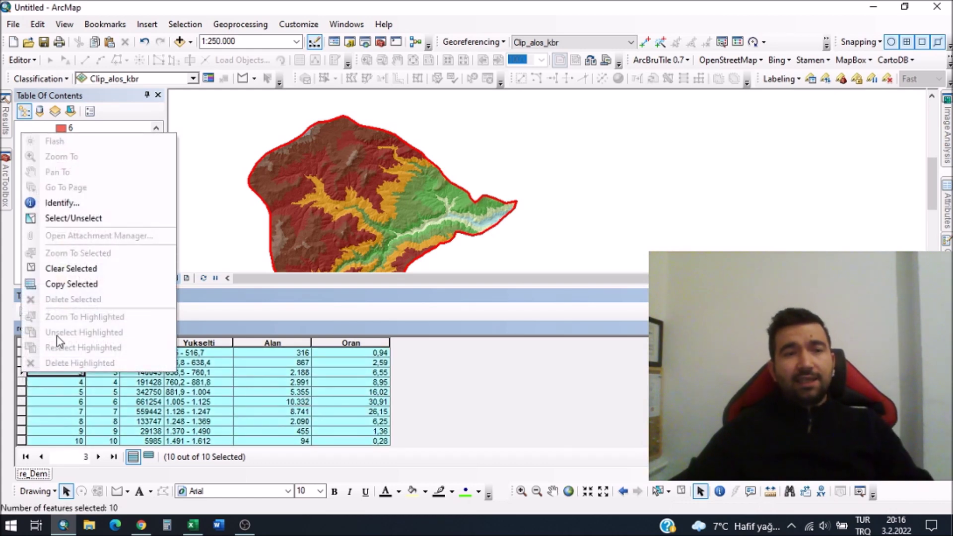
click(71, 284)
click(192, 526)
click(365, 357)
Paste the re_Dem attribute table at A16 and widen column D for the ranges.
scroll(294, 396, down, 3)
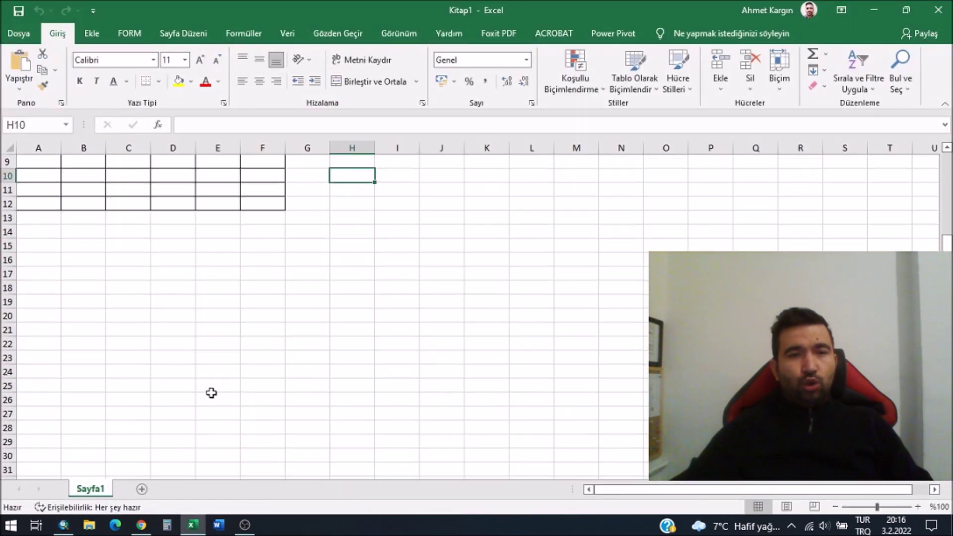
click(39, 261)
key(ctrl+v)
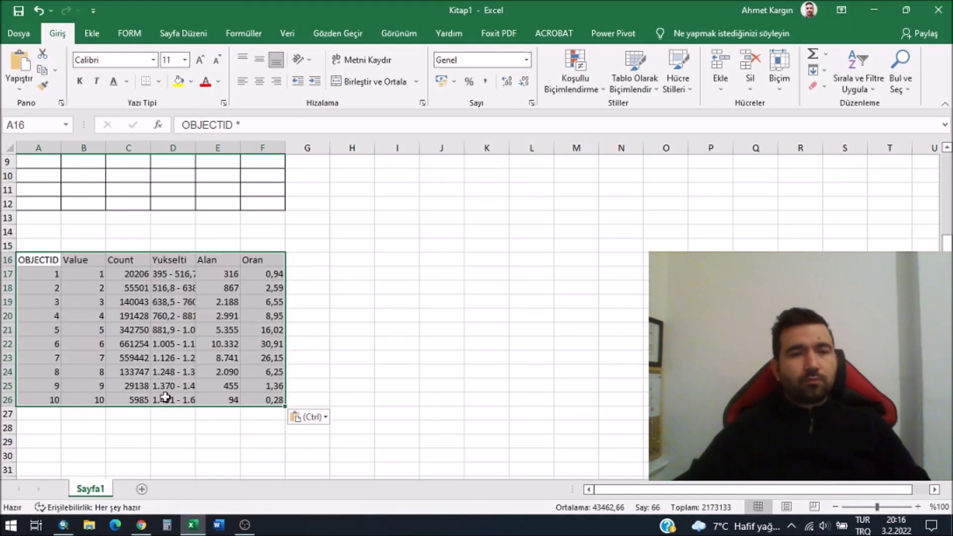
double_click(196, 148)
scroll(203, 346, up, 2)
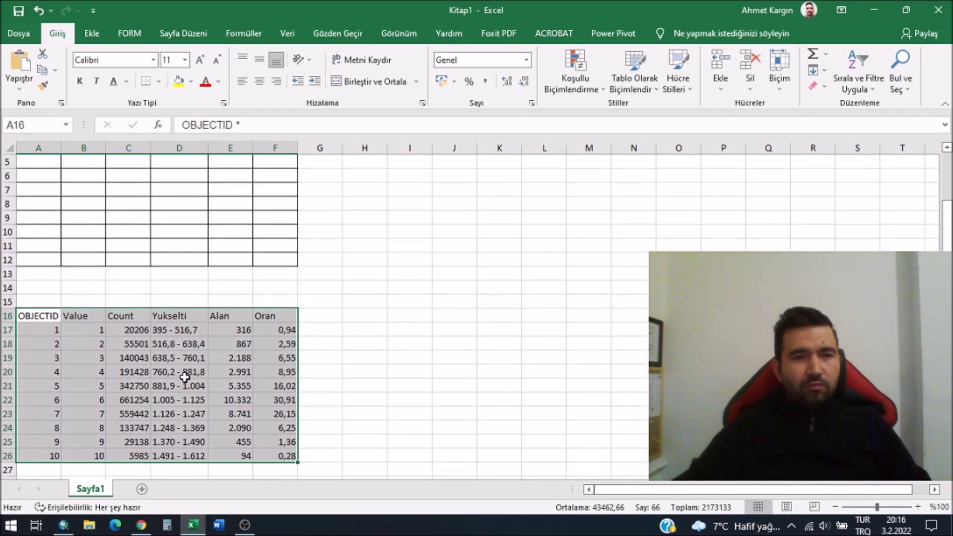
click(164, 332)
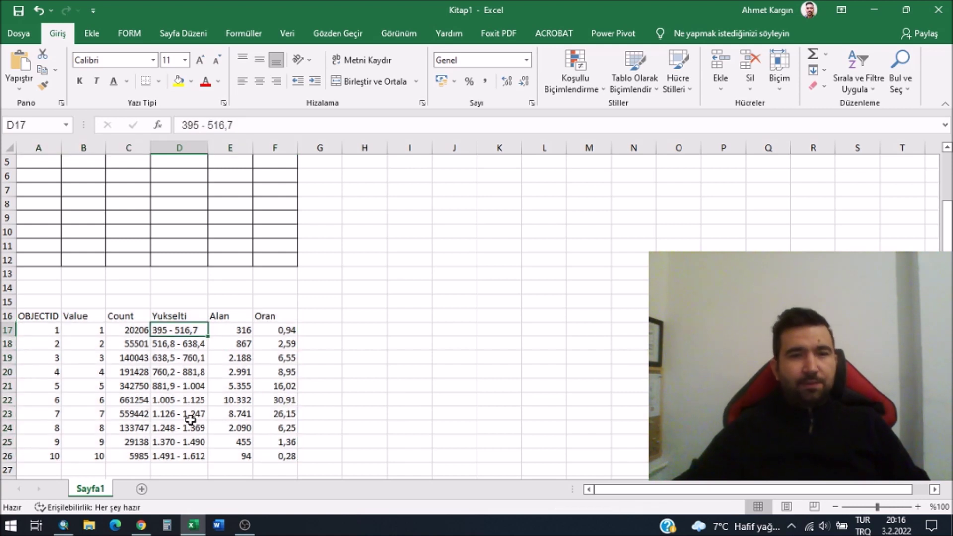
click(201, 460)
scroll(227, 461, up, 2)
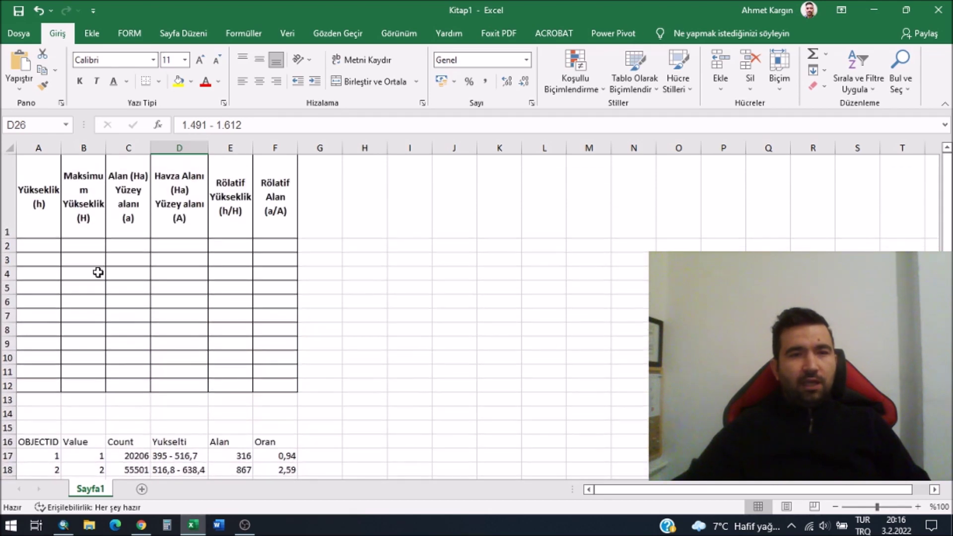
Enter the minimum elevation 395 in A2.
click(56, 247)
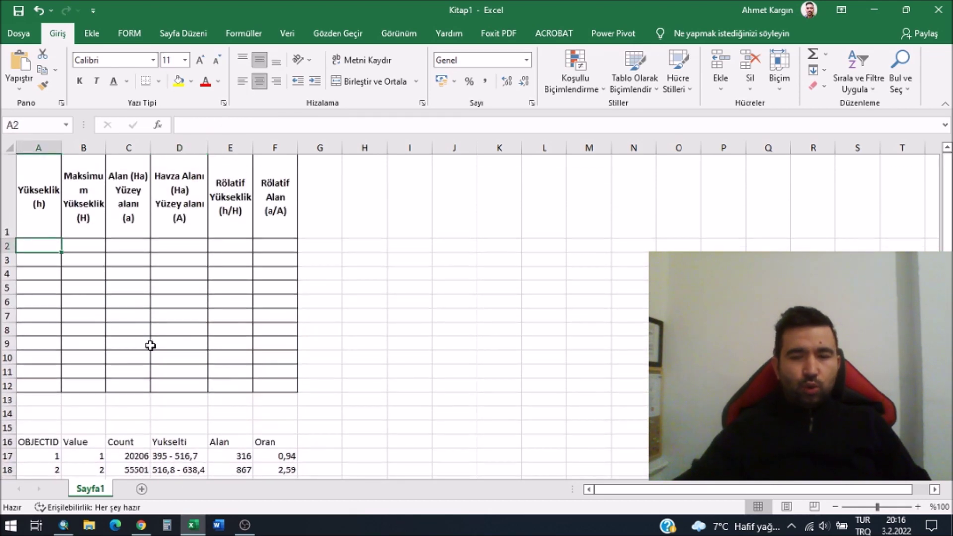
text(395)
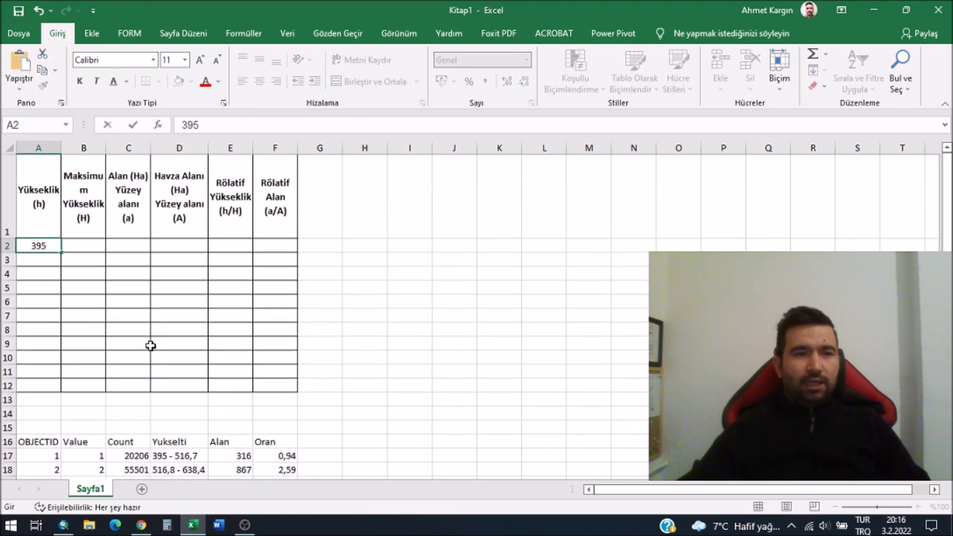
key(Return)
scroll(152, 346, down, 2)
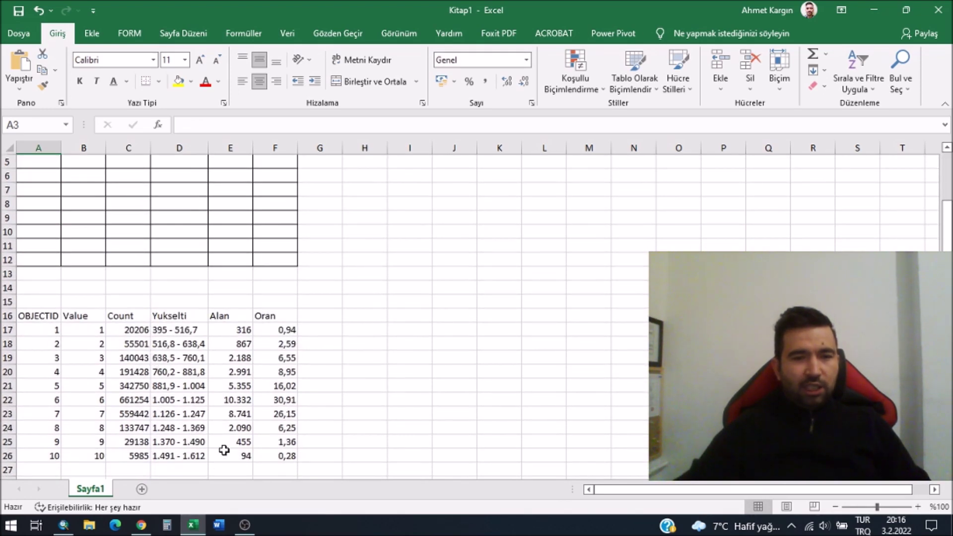
scroll(224, 449, up, 2)
Enter 1612 in B2 and fill it down through B12.
click(92, 244)
text(1612)
key(Return)
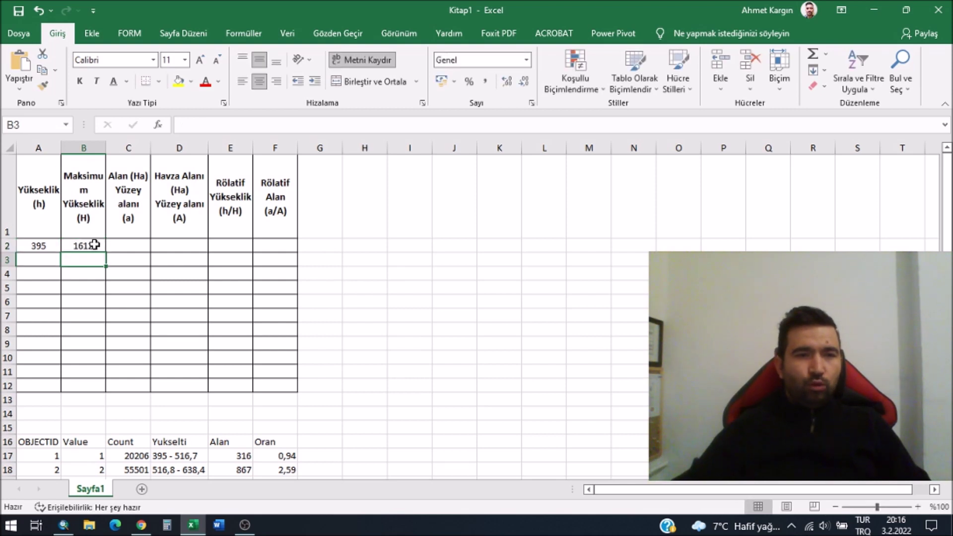
click(94, 244)
click(102, 255)
click(102, 248)
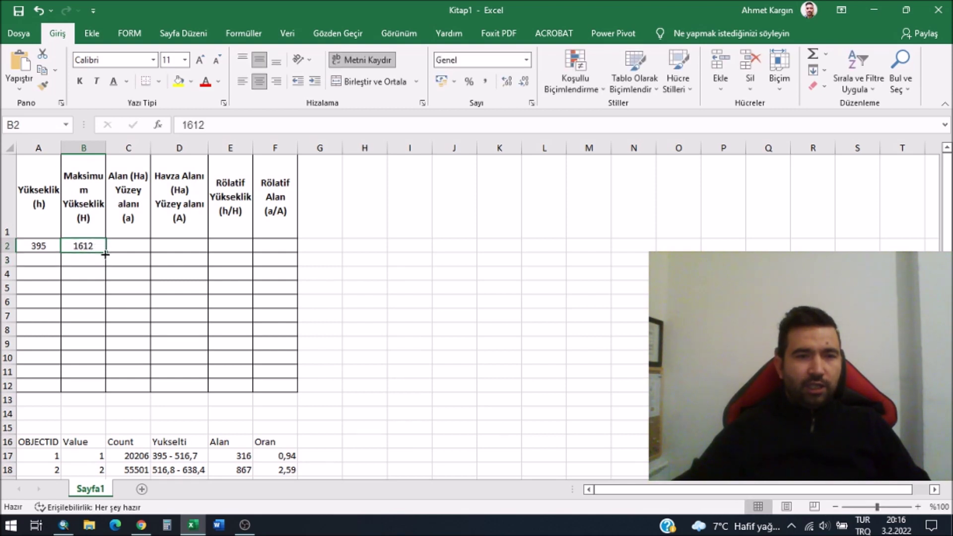
drag(105, 252, 102, 389)
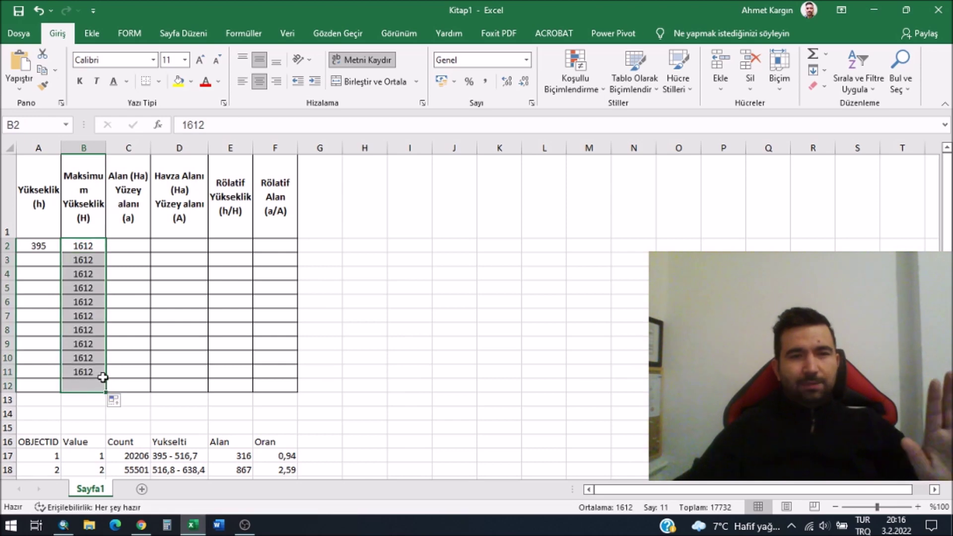
Select the Alan values in E17:E26.
scroll(169, 335, down, 2)
scroll(168, 335, down, 1)
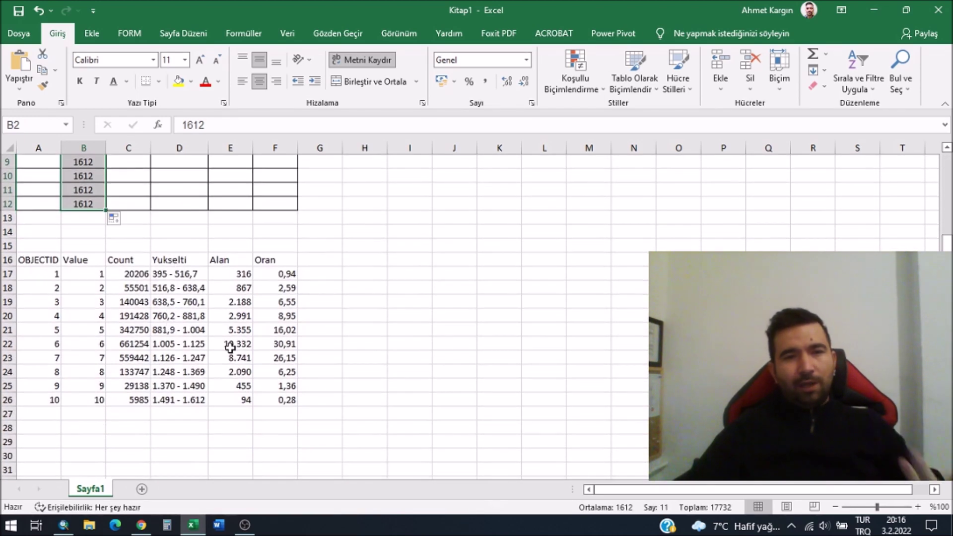
drag(241, 275, 243, 400)
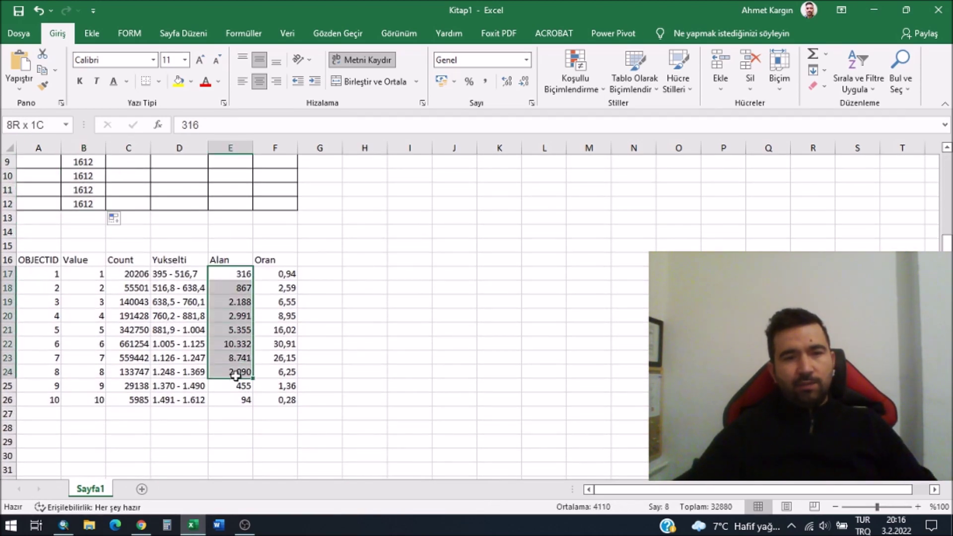
Total the Alan column with AutoSum to 33429 in E27 and copy the total.
click(812, 54)
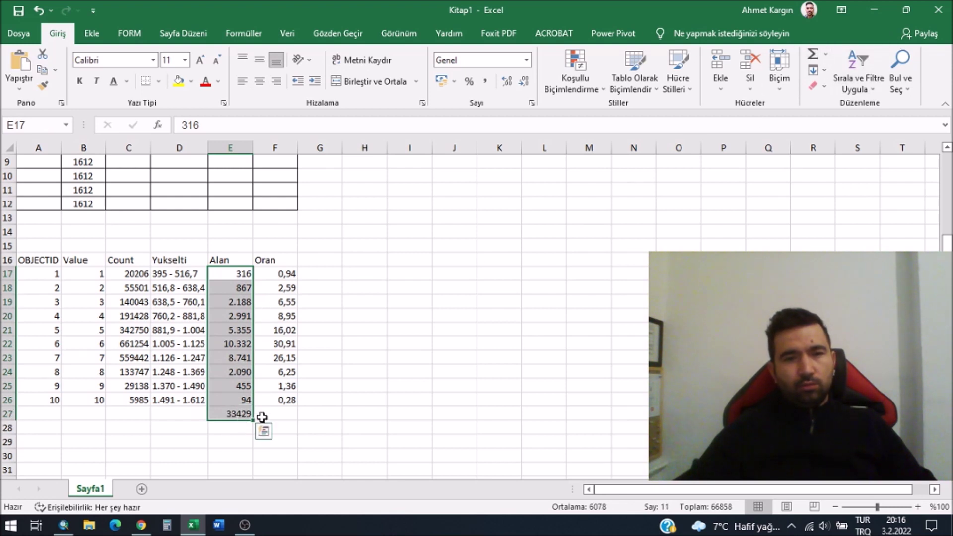
click(243, 417)
key(ctrl+c)
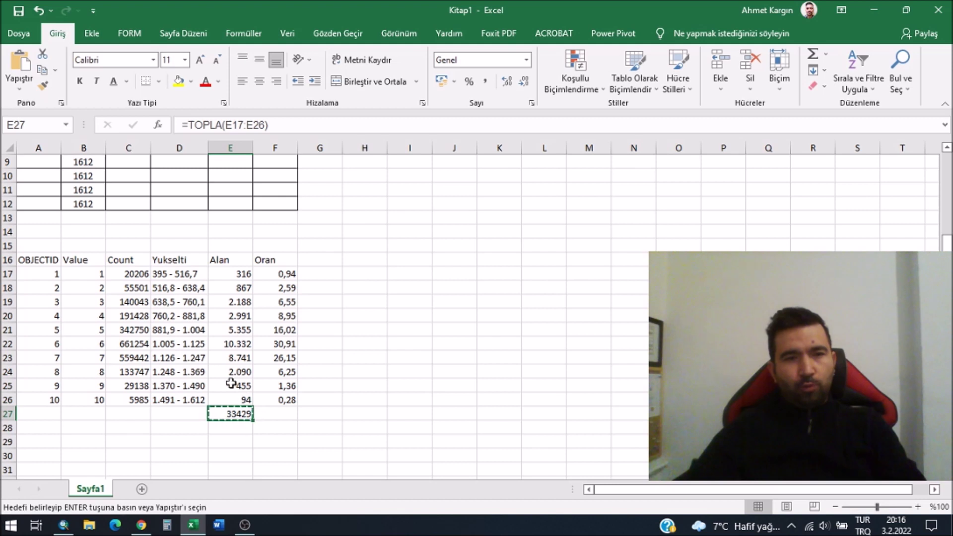
Paste 33.429 as a plain value into D2 and fill it down to D12.
scroll(187, 299, up, 3)
click(183, 249)
key(ctrl+v)
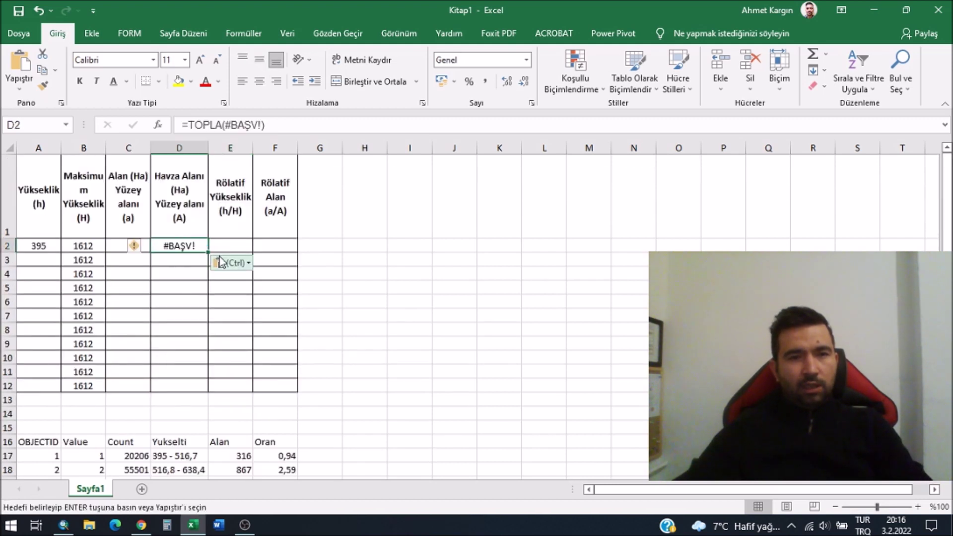
click(235, 266)
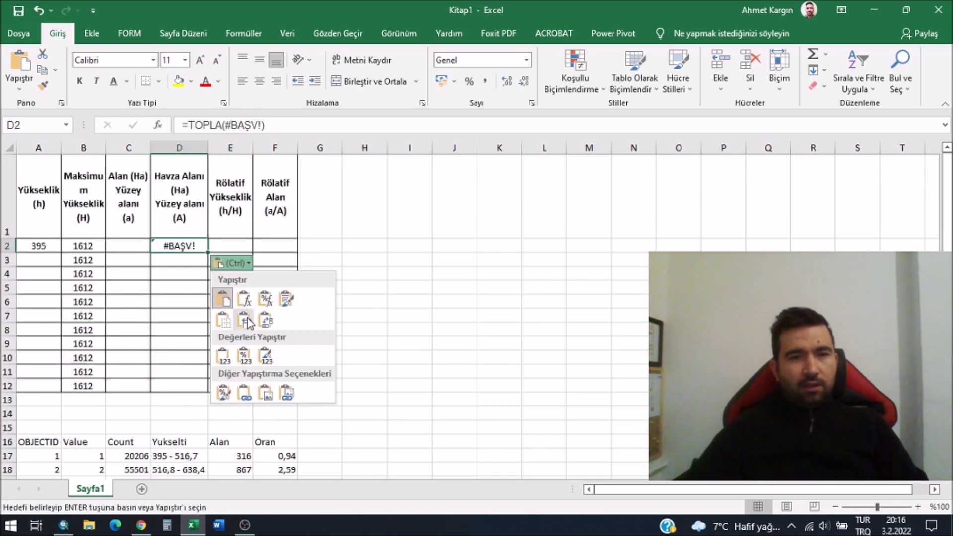
click(223, 356)
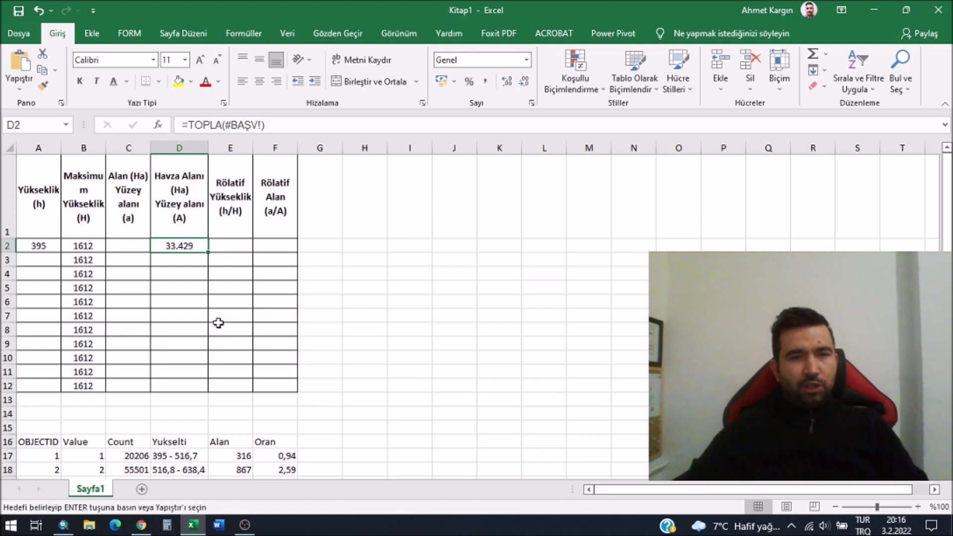
drag(209, 254, 199, 392)
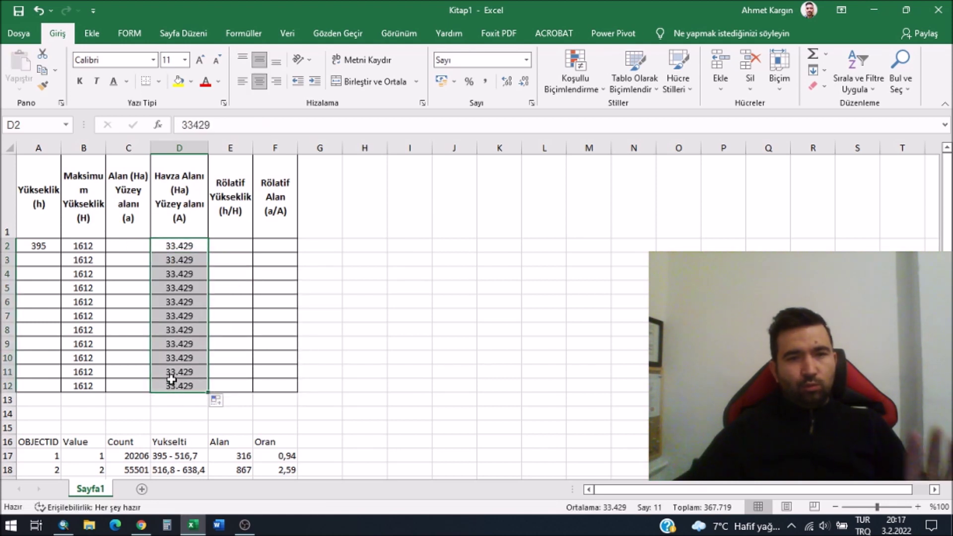
click(38, 246)
scroll(319, 427, down, 3)
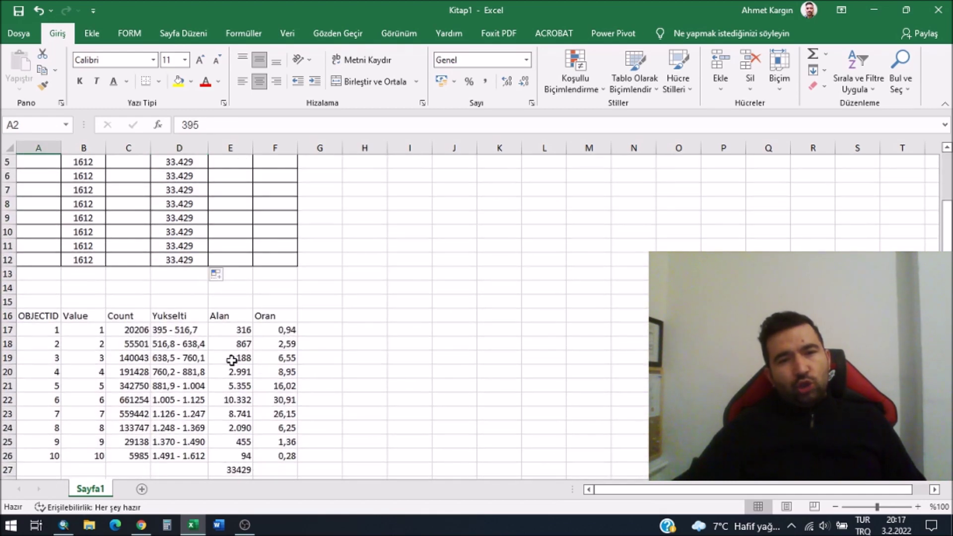
Enter 516 as the second class elevation in A3.
click(172, 331)
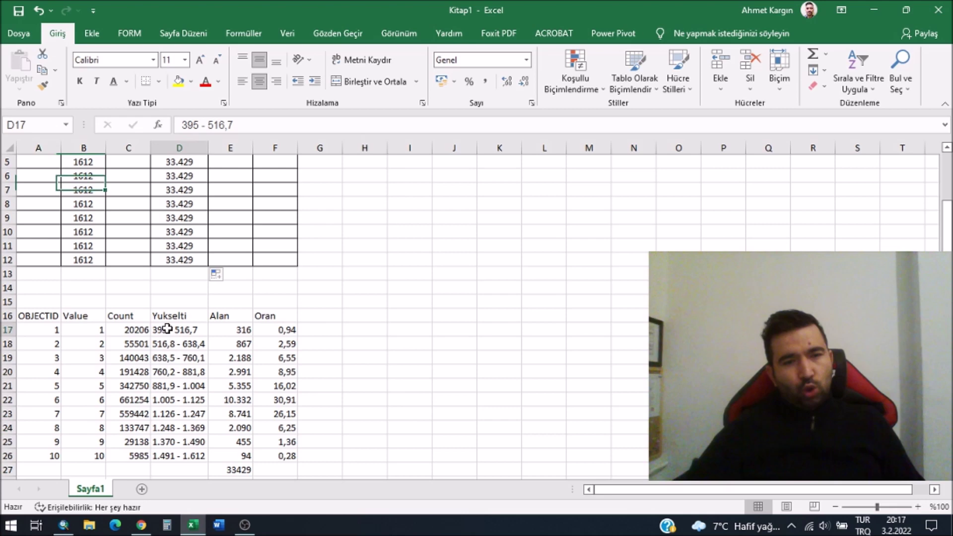
click(172, 345)
click(169, 358)
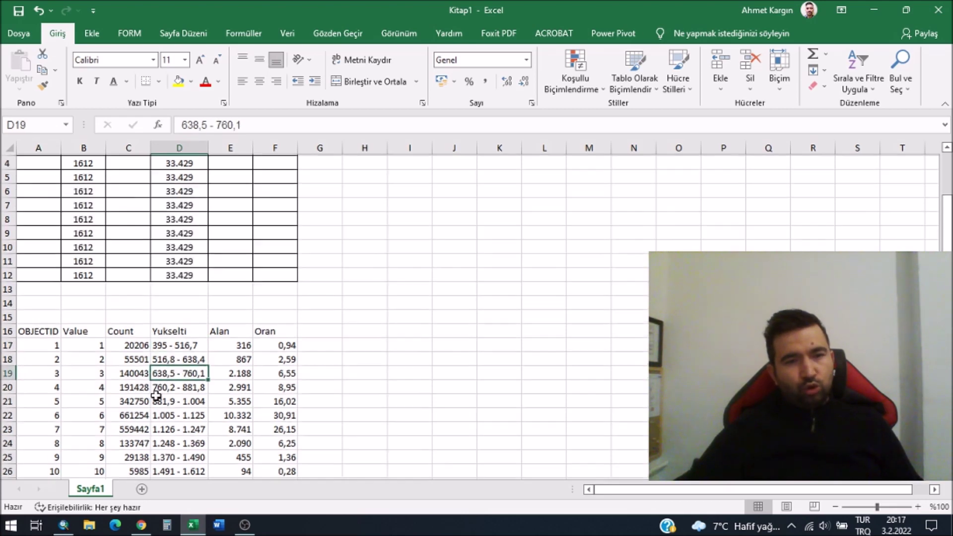
scroll(71, 282, up, 2)
click(42, 262)
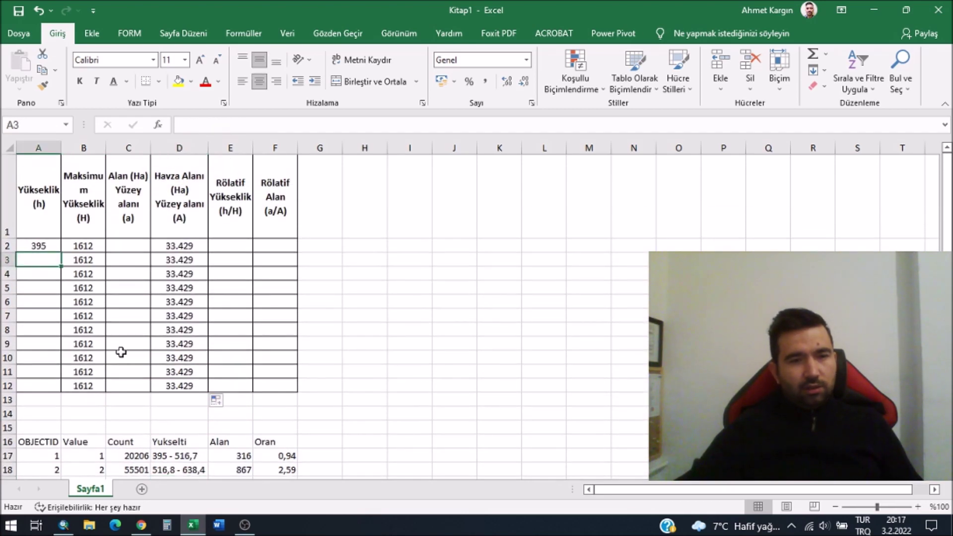
text(516)
key(Return)
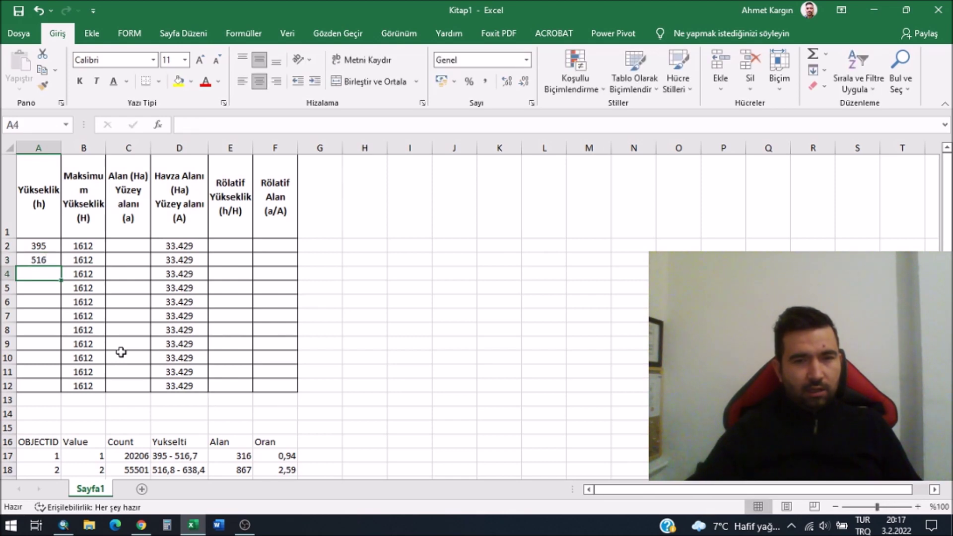
Move the elevation-class table from A16:F29 to start at H2.
scroll(81, 398, down, 1)
scroll(38, 313, down, 3)
mouse_move(38, 289)
mouse_down()
mouse_move(223, 512)
mouse_move(278, 407)
mouse_up()
key(ctrl+c)
scroll(377, 318, up, 4)
click(377, 245)
key(Return)
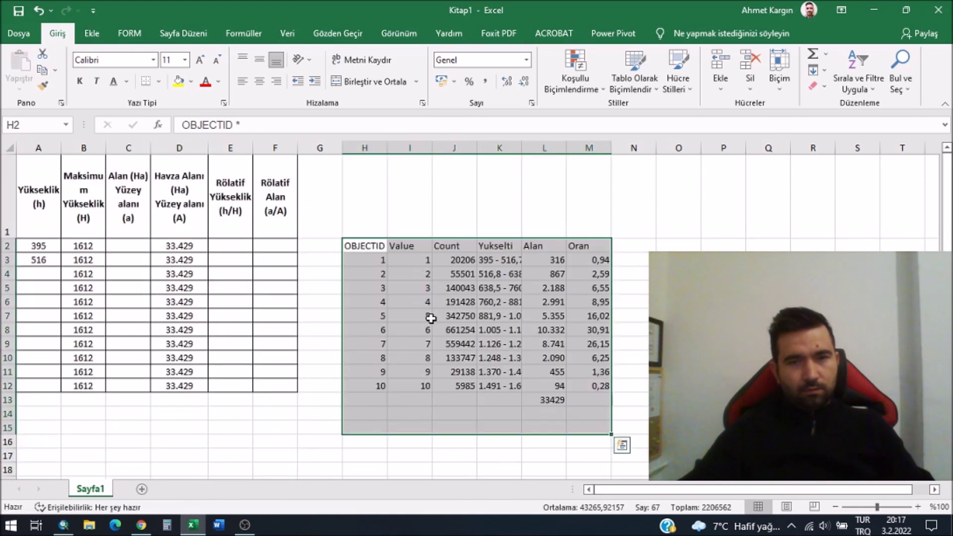
click(410, 344)
Enter elevations 638, 760, 881 and 1005 in A4:A7.
click(44, 274)
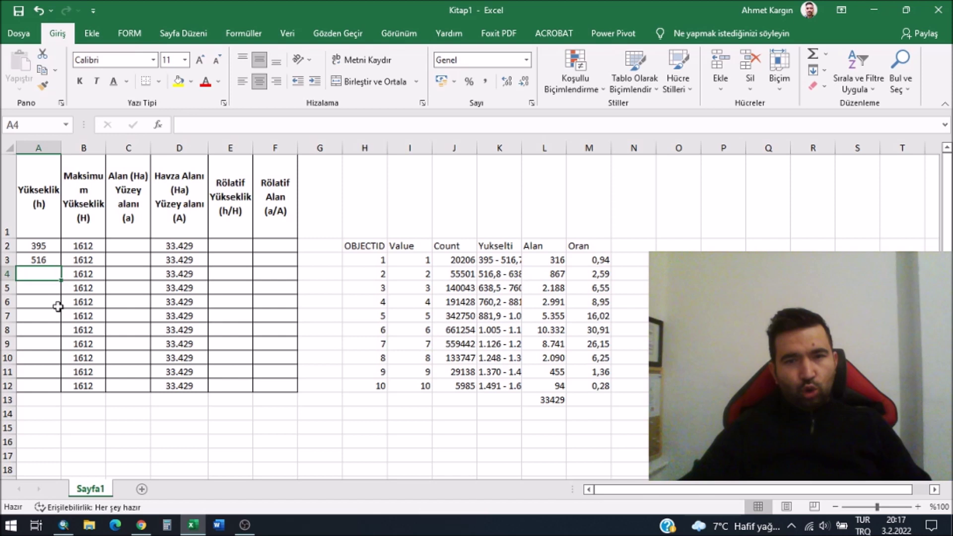
text(638)
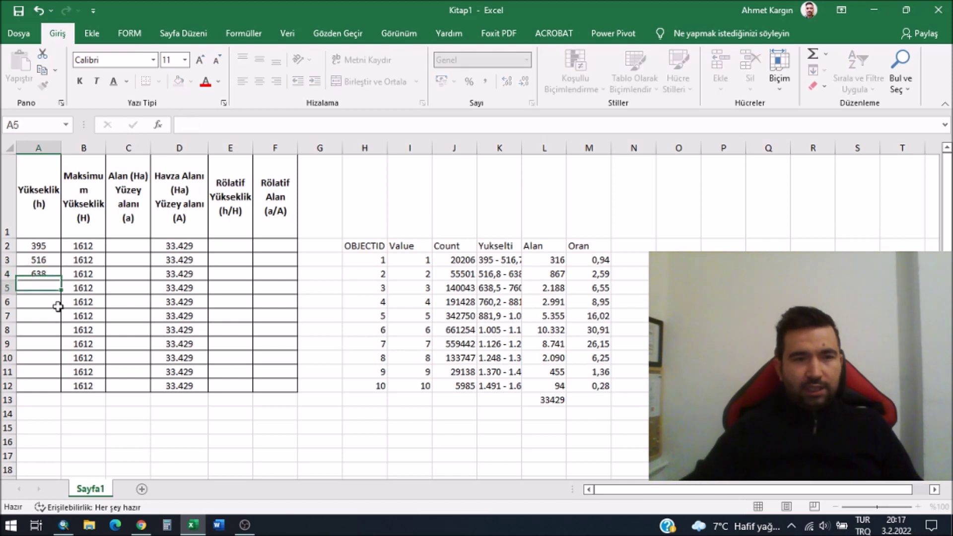
key(Return)
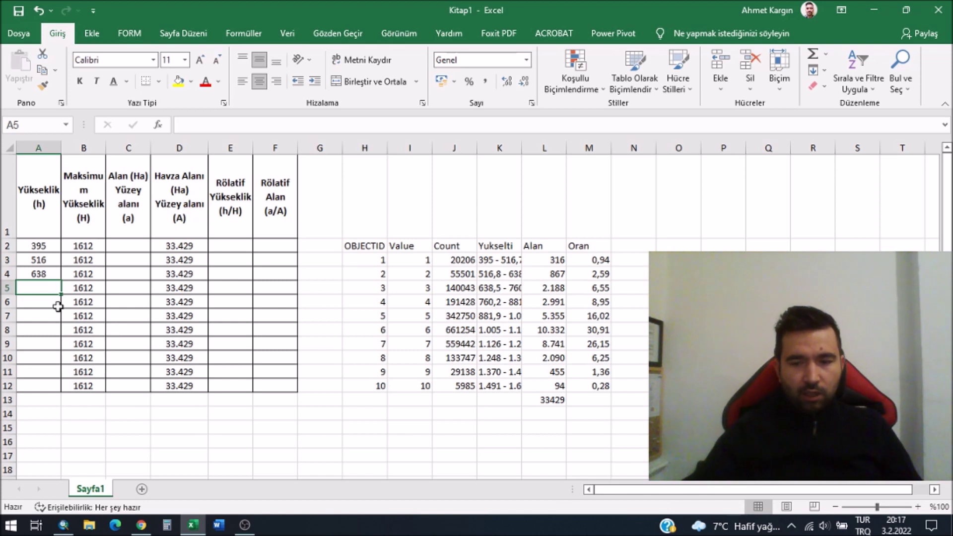
text(760)
key(Return)
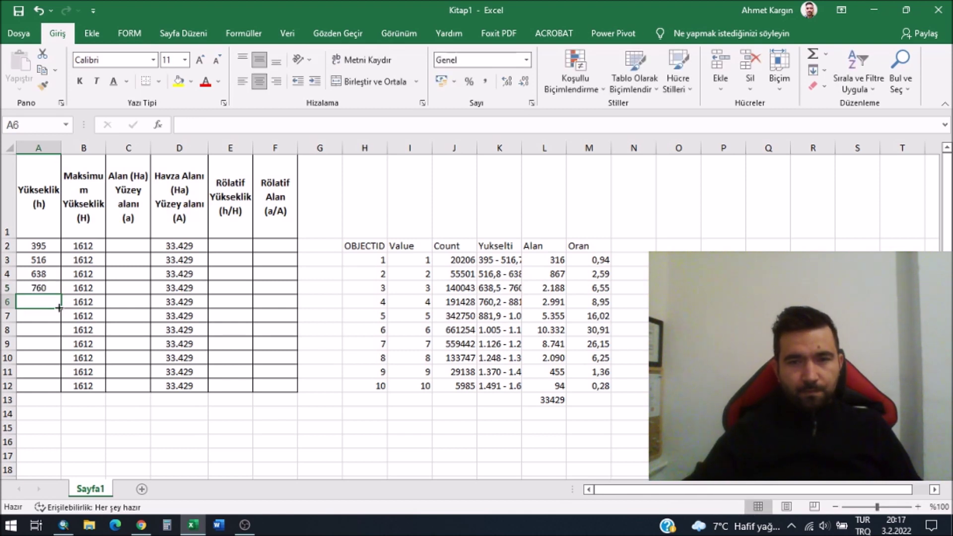
text(881)
key(Return)
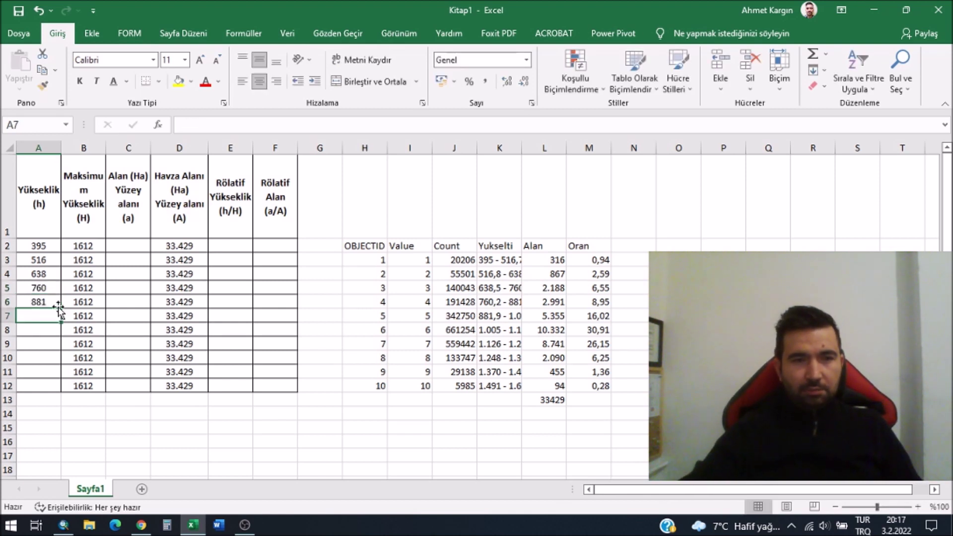
text(10)
key(BackSpace)
key(BackSpace)
text(5)
key(Return)
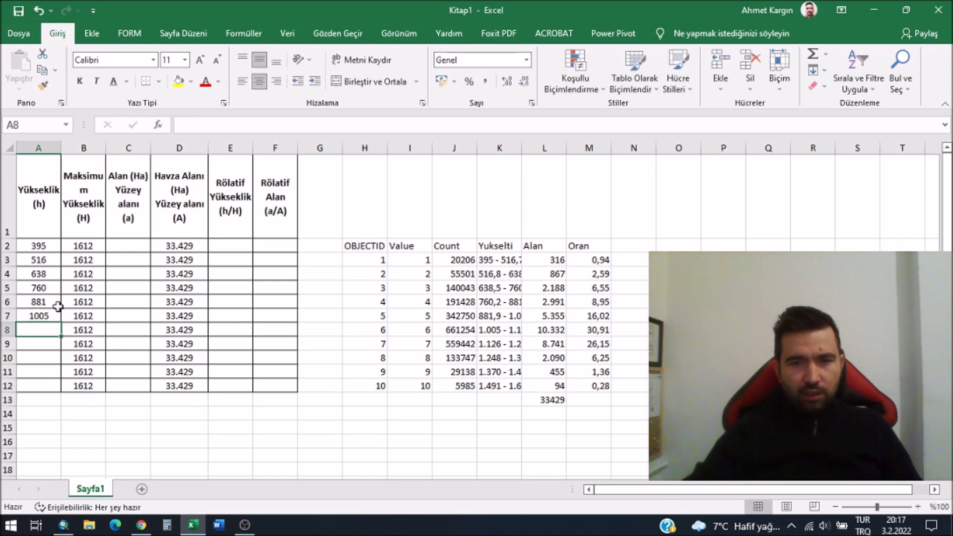
Enter elevations 1126, 1248, 1370, 1491 and 1612 in A8:A12.
text(1126)
key(Return)
text(1248)
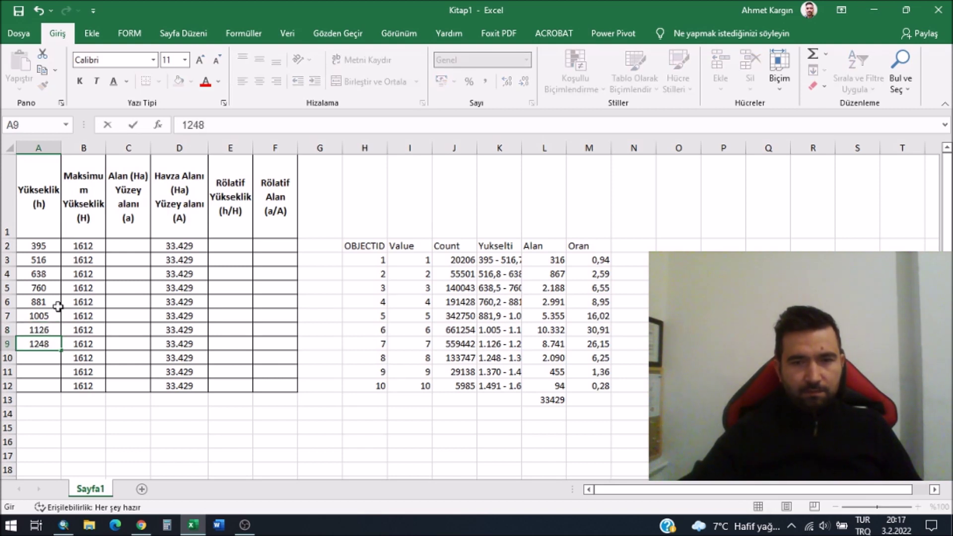
key(Return)
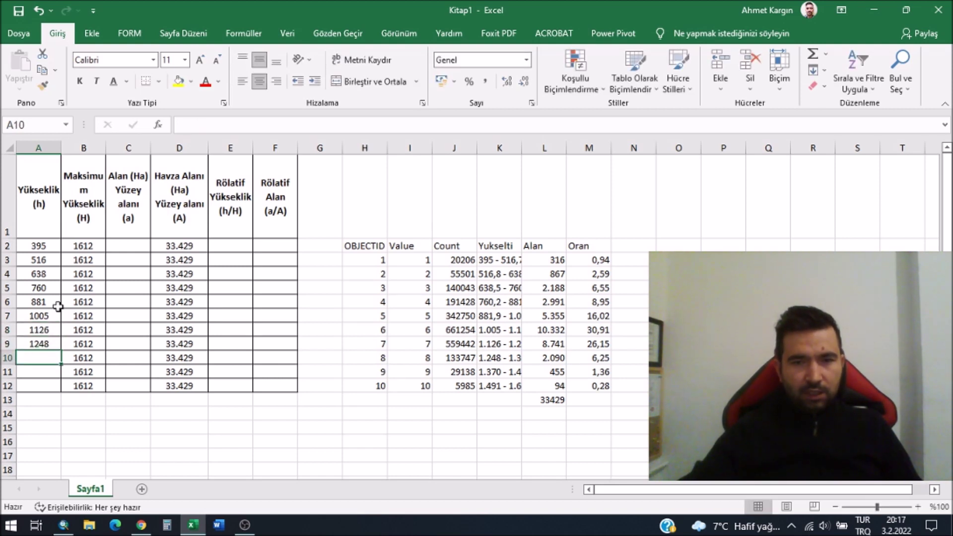
text(70)
key(Return)
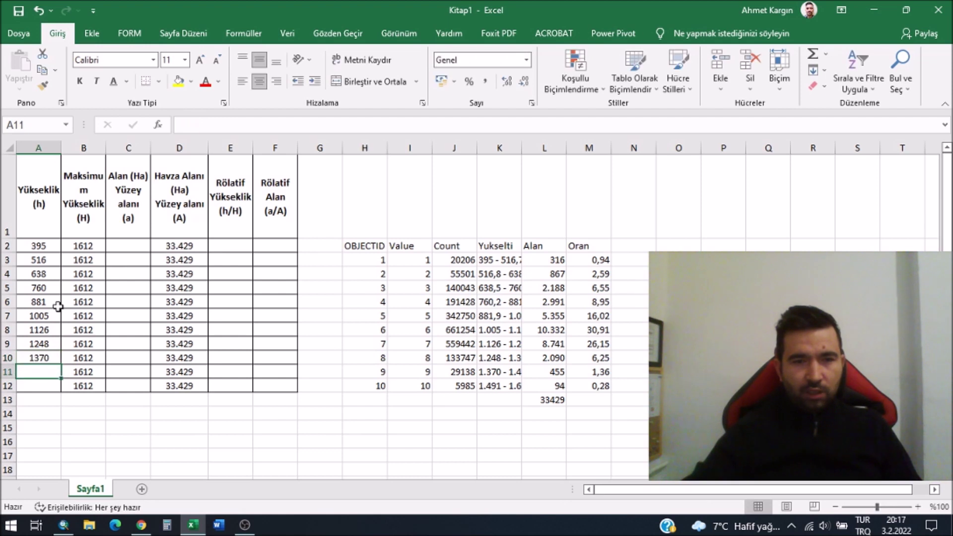
text(1491)
key(Return)
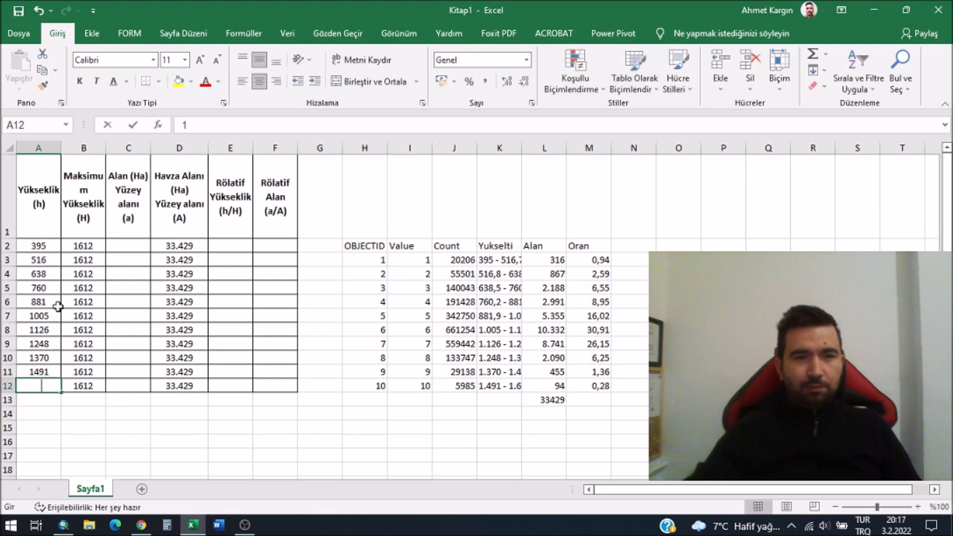
text(161)
key(Return)
key(Up)
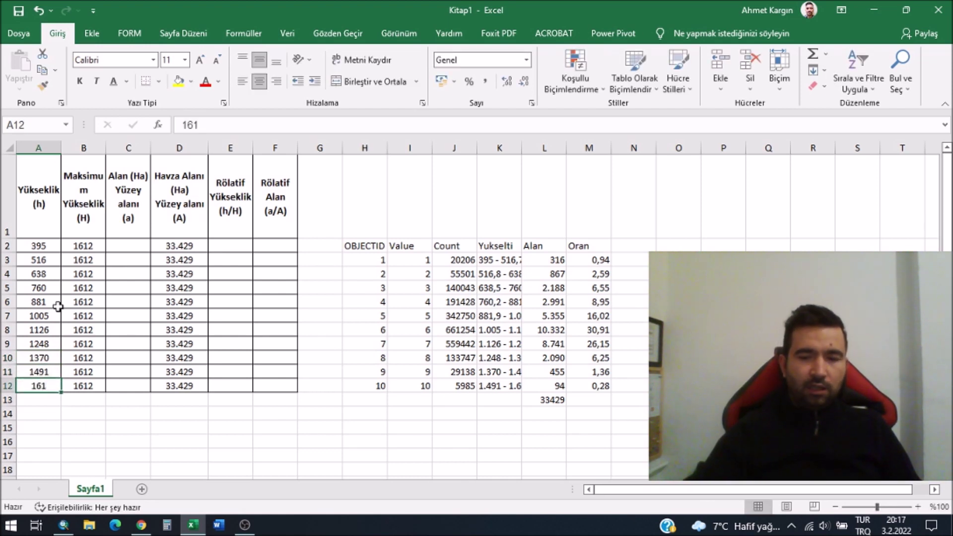
text(1612)
key(Return)
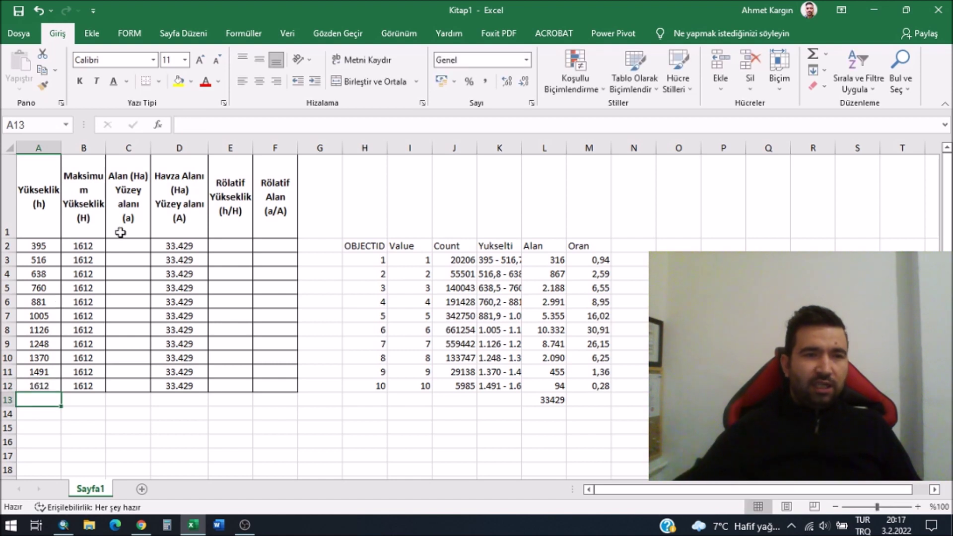
AutoFit column K and clear the OBJECTID, Value and Count columns.
drag(61, 244, 32, 388)
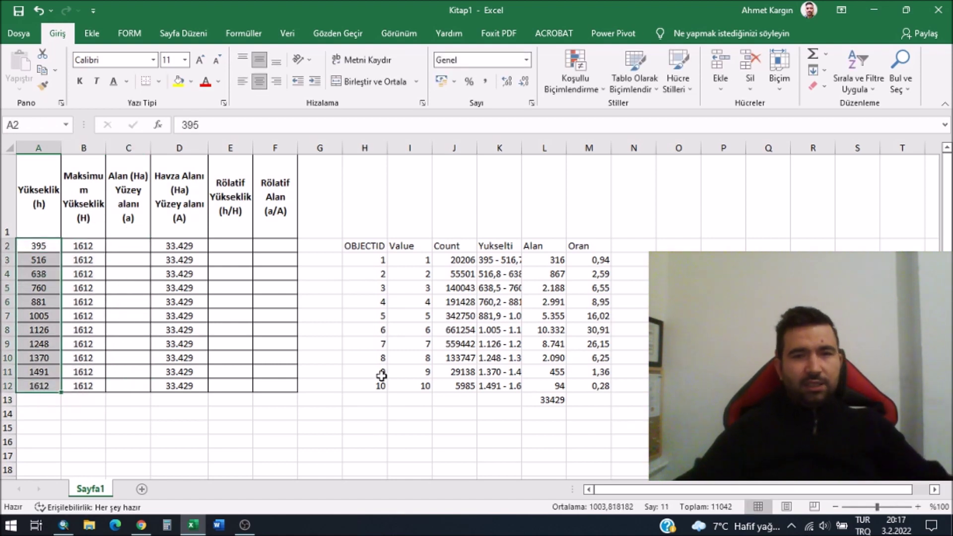
click(359, 415)
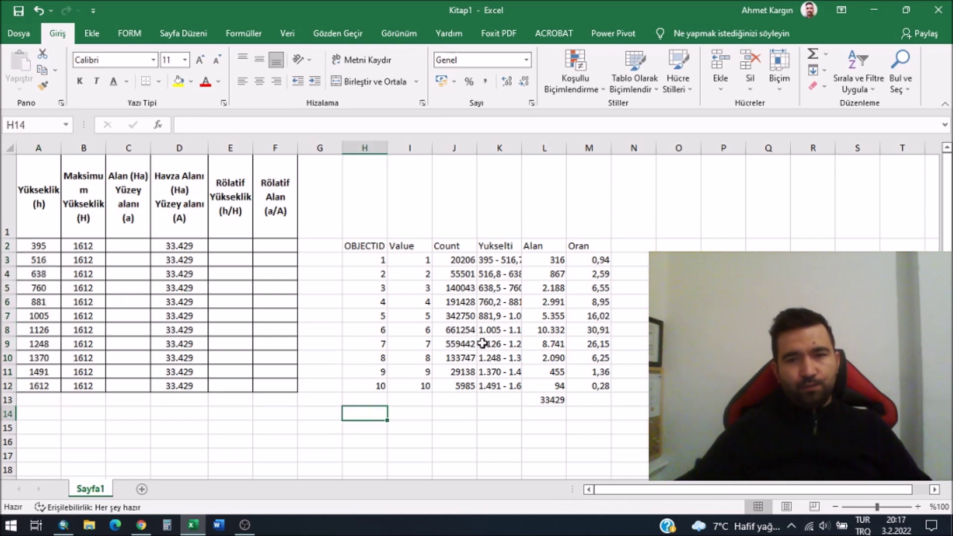
double_click(522, 148)
click(494, 273)
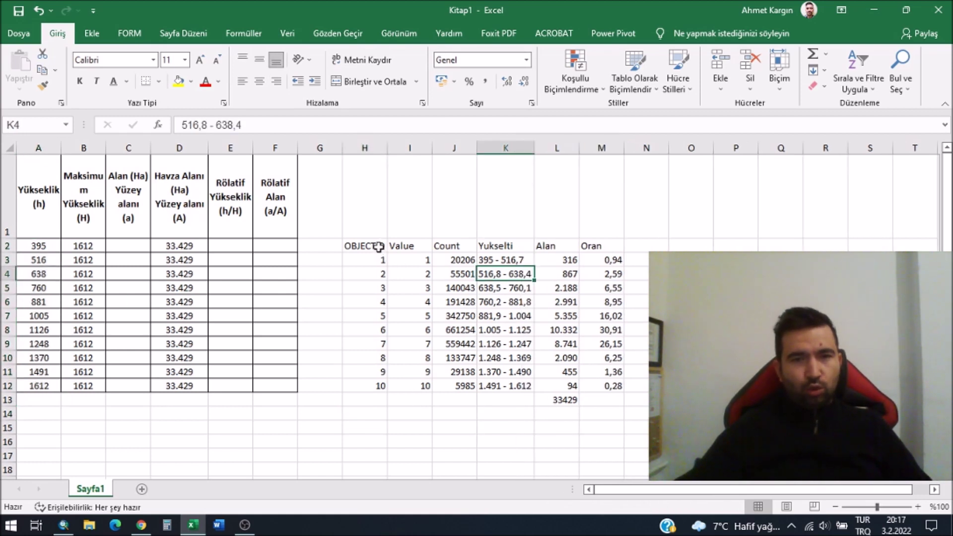
drag(379, 246, 408, 380)
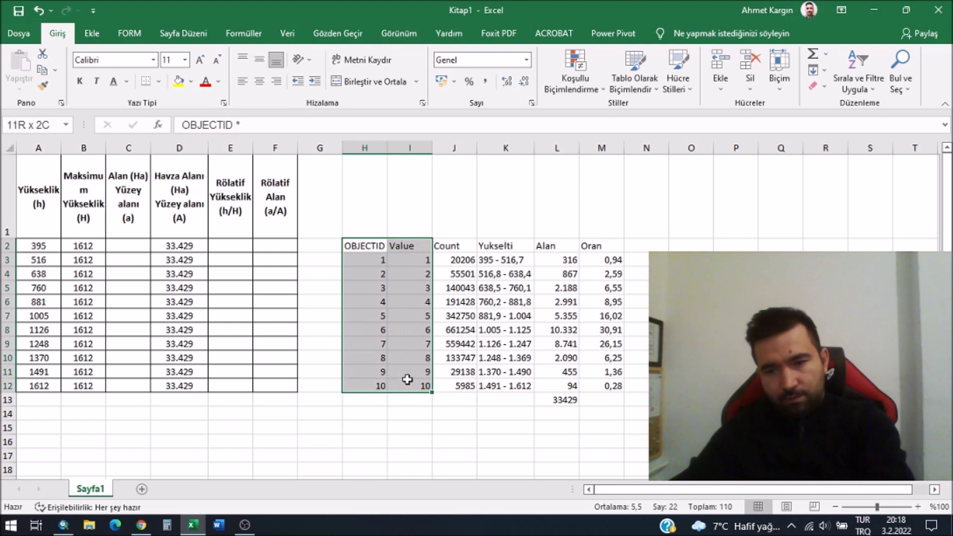
key(Delete)
click(459, 441)
drag(454, 246, 449, 407)
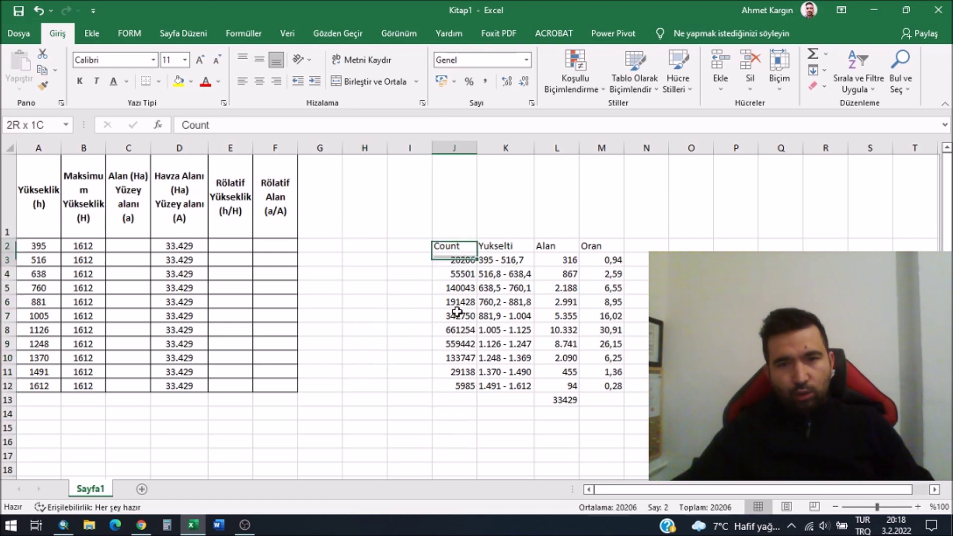
key(Delete)
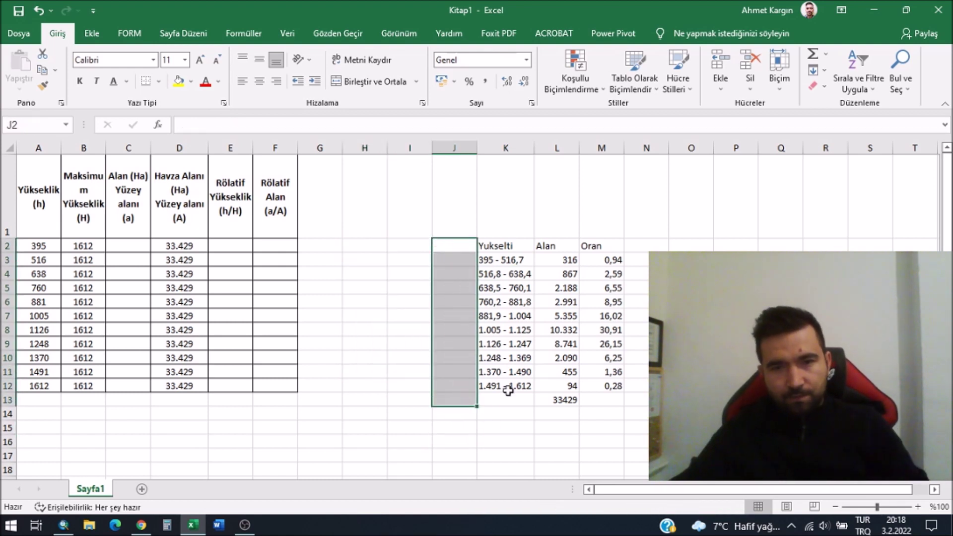
Label K13 'Toplam' and extend the L13 total across to M13.
click(508, 402)
text(Toplam)
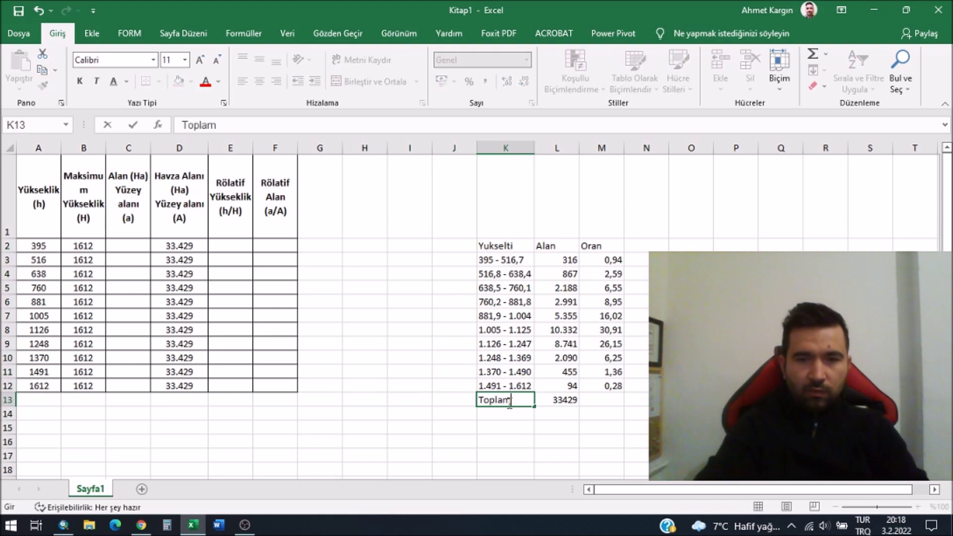
key(Return)
click(572, 400)
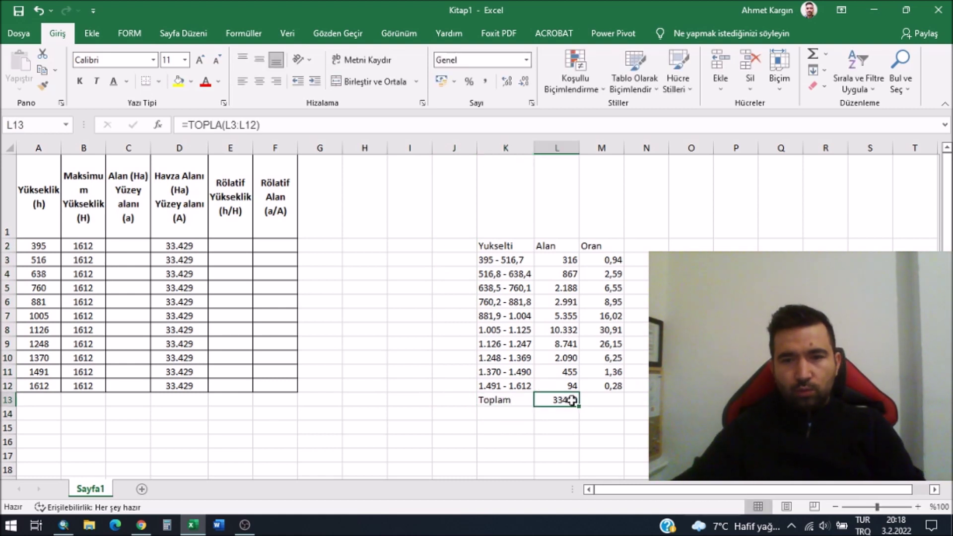
drag(581, 410, 603, 404)
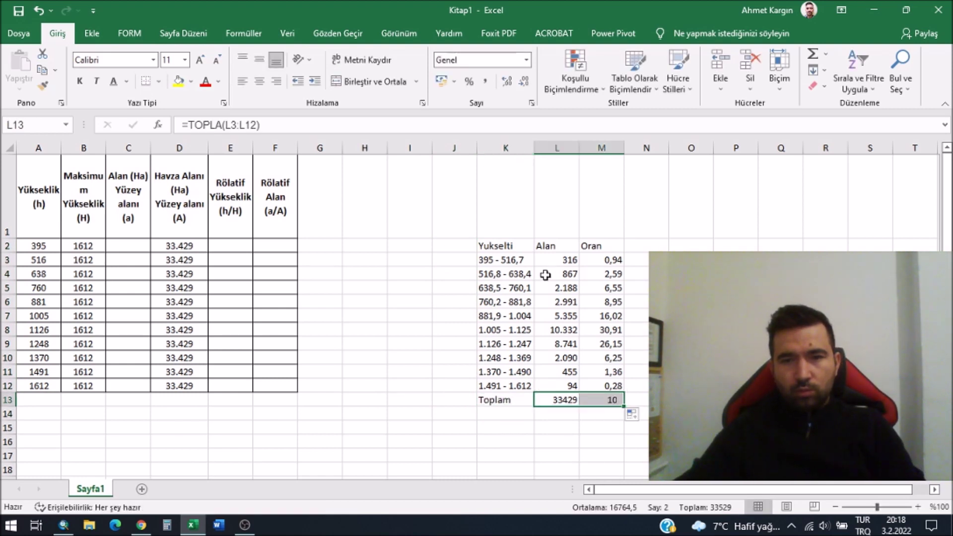
Apply All Borders to the remaining table K2:M13.
click(569, 387)
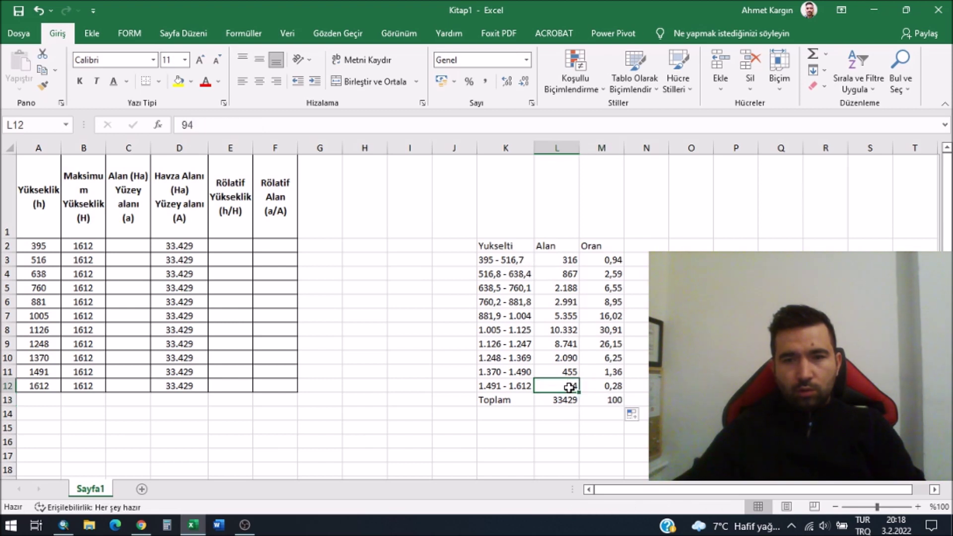
drag(511, 244, 591, 401)
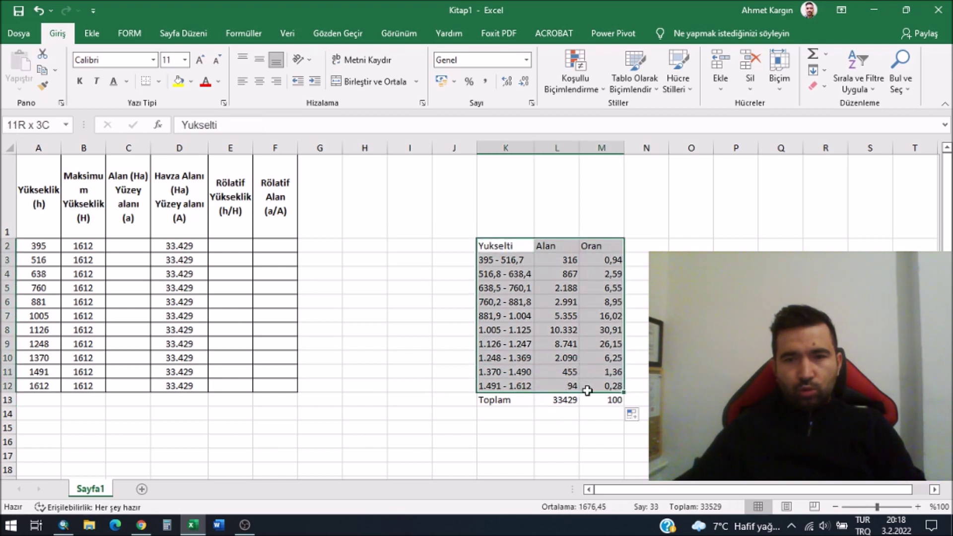
click(159, 82)
click(161, 205)
click(329, 333)
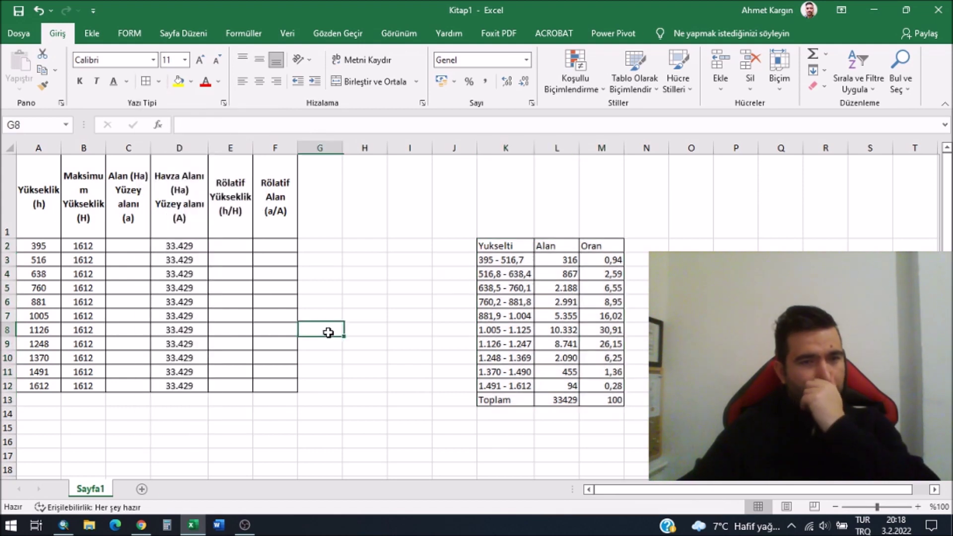
Copy the Alan values in L3:L12.
click(121, 245)
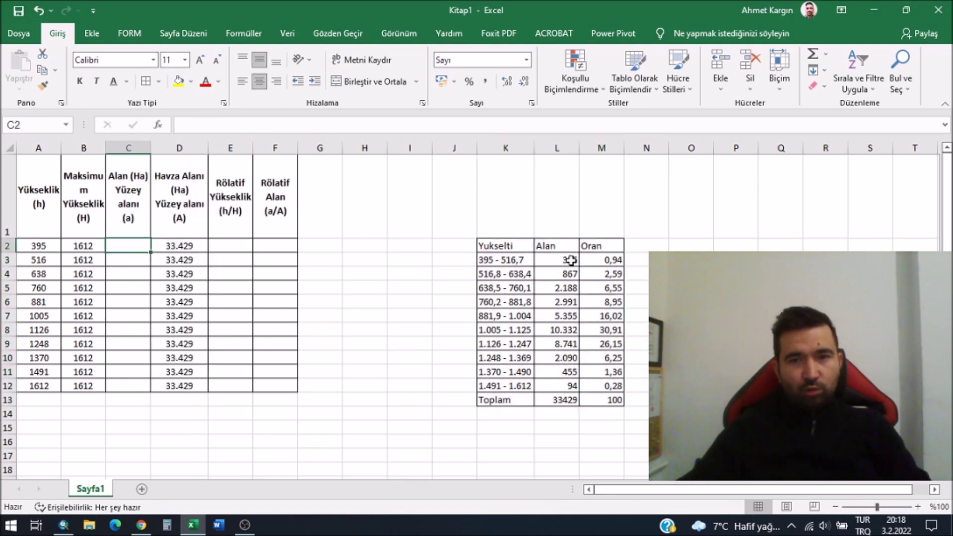
drag(570, 260, 571, 385)
key(ctrl+c)
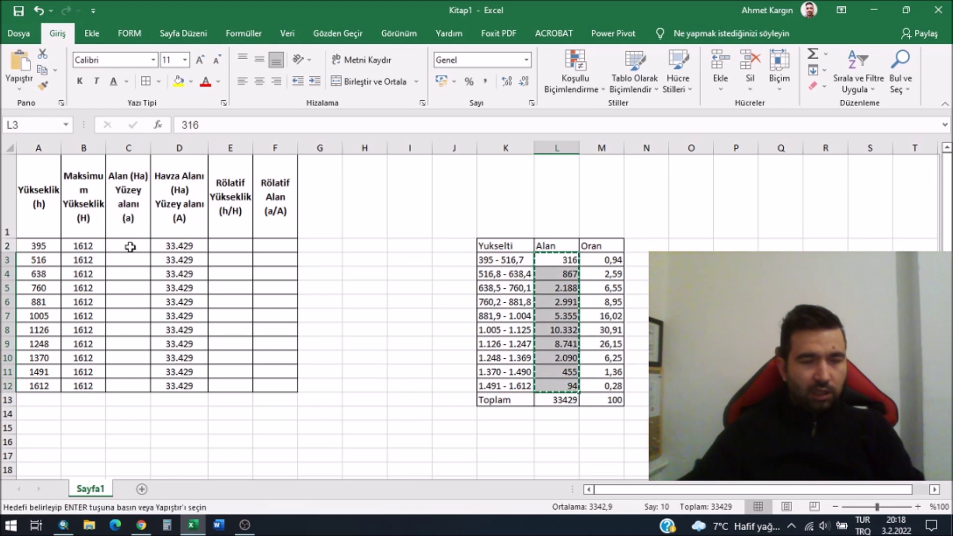
click(466, 343)
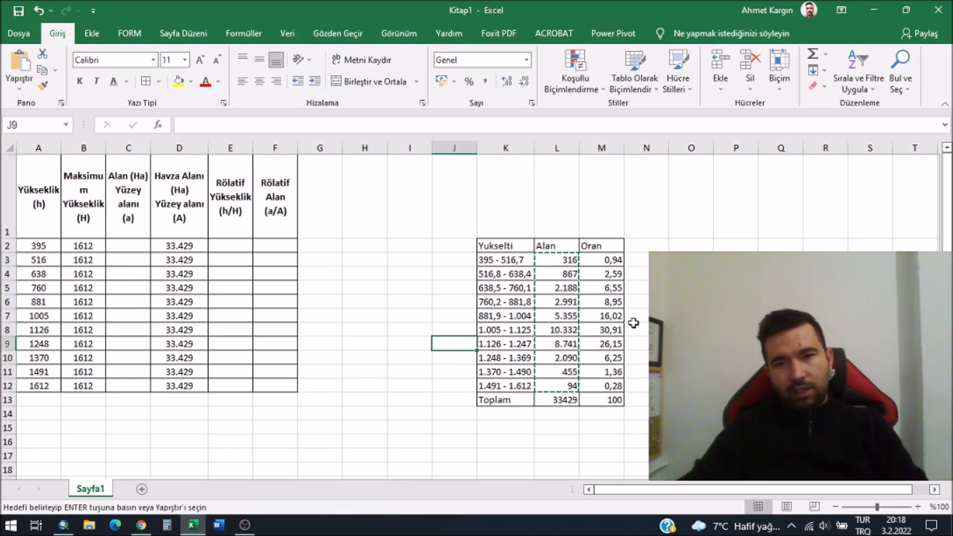
click(691, 386)
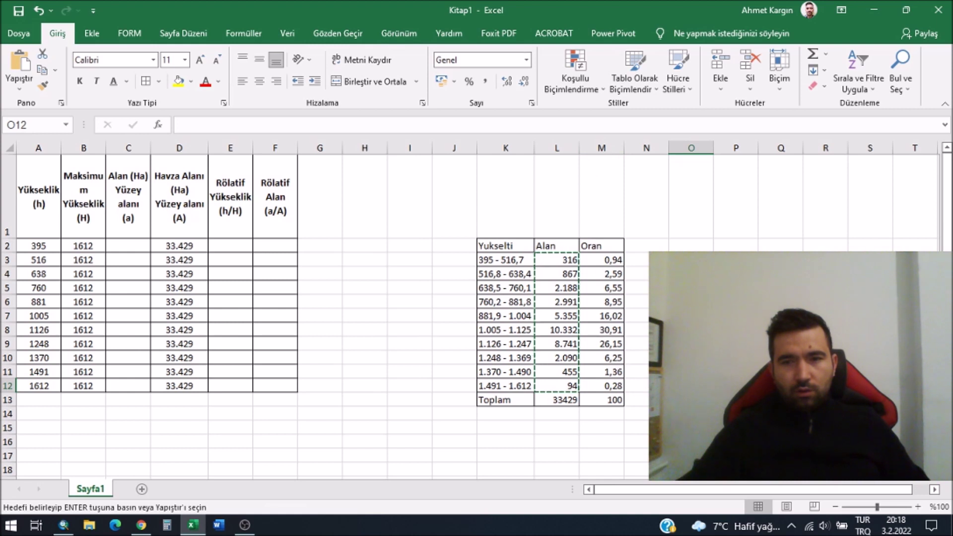
Insert an empty column M before Oran, shifting Oran to column N.
click(602, 148)
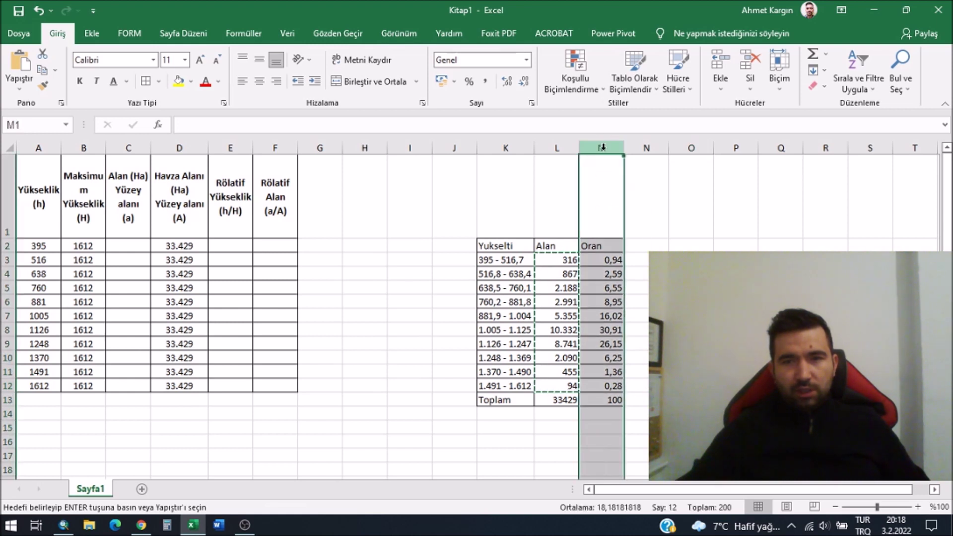
right_click(602, 149)
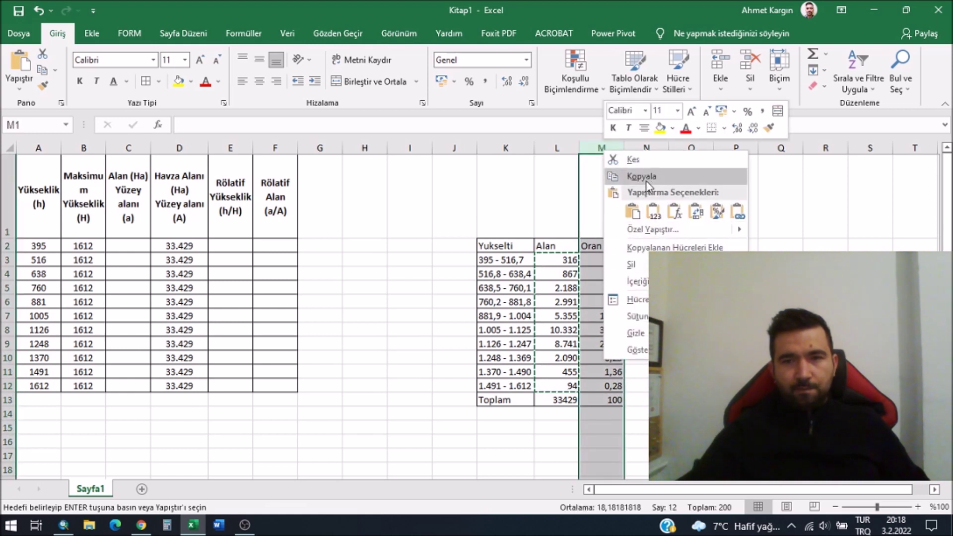
key(Escape)
click(736, 273)
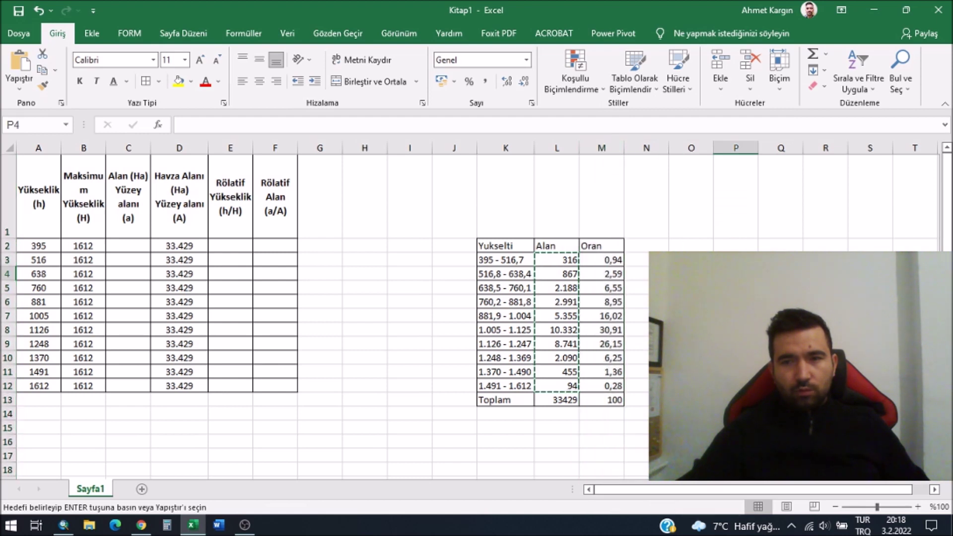
key(Escape)
click(557, 148)
right_click(604, 148)
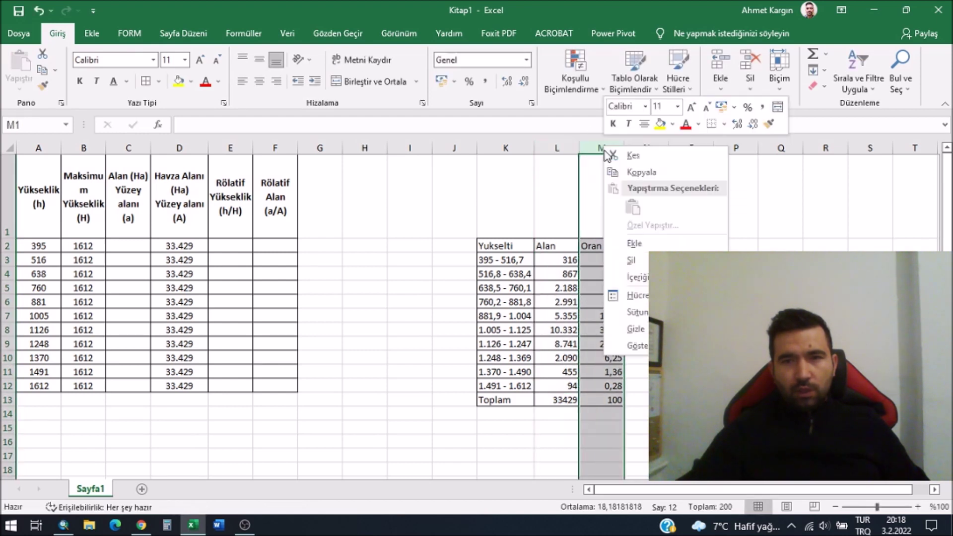
click(646, 243)
click(614, 304)
click(605, 345)
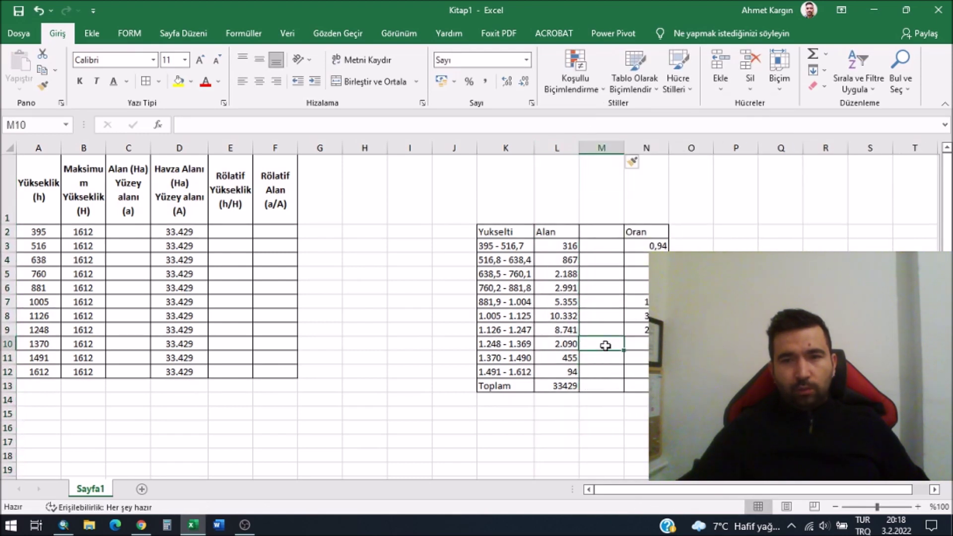
Start the cumulative area in M12 with =L12, giving 94.
click(604, 378)
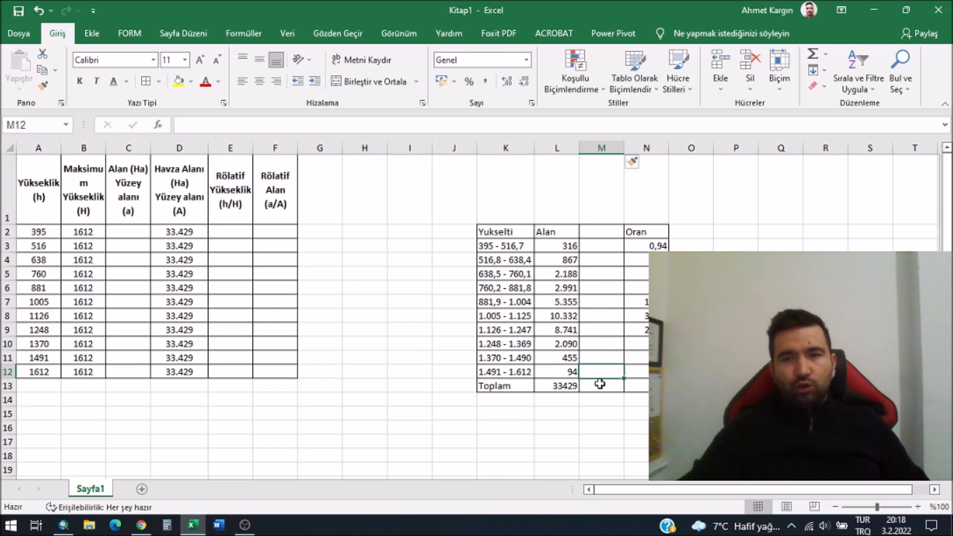
text(=)
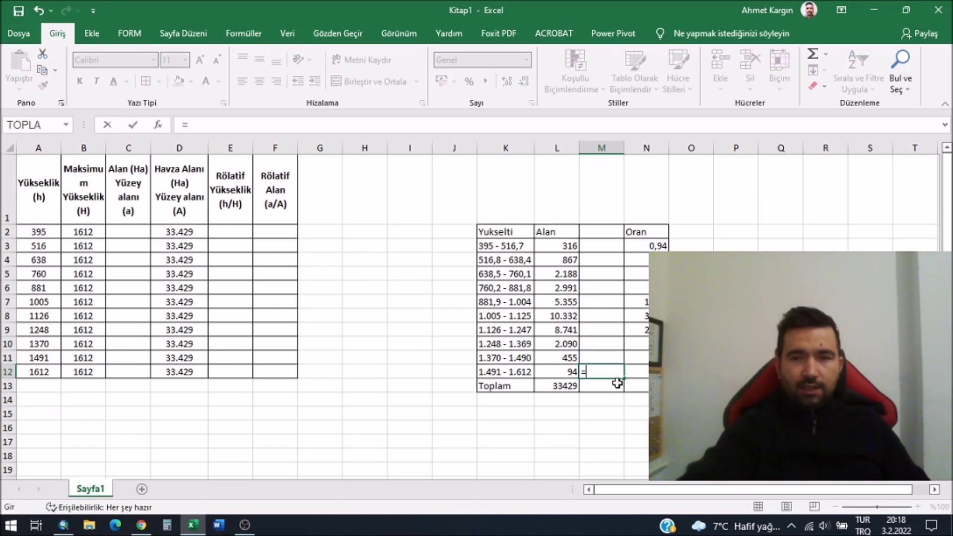
click(559, 374)
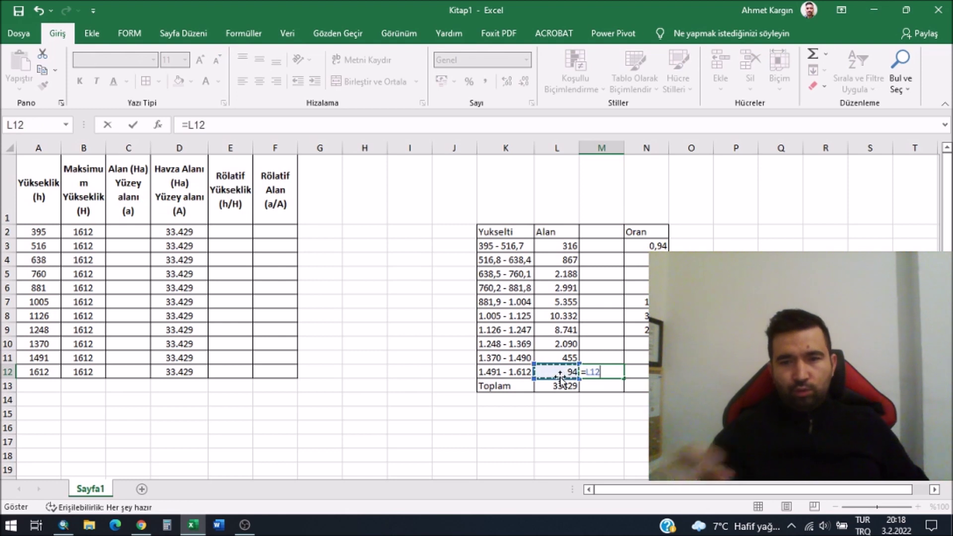
key(Return)
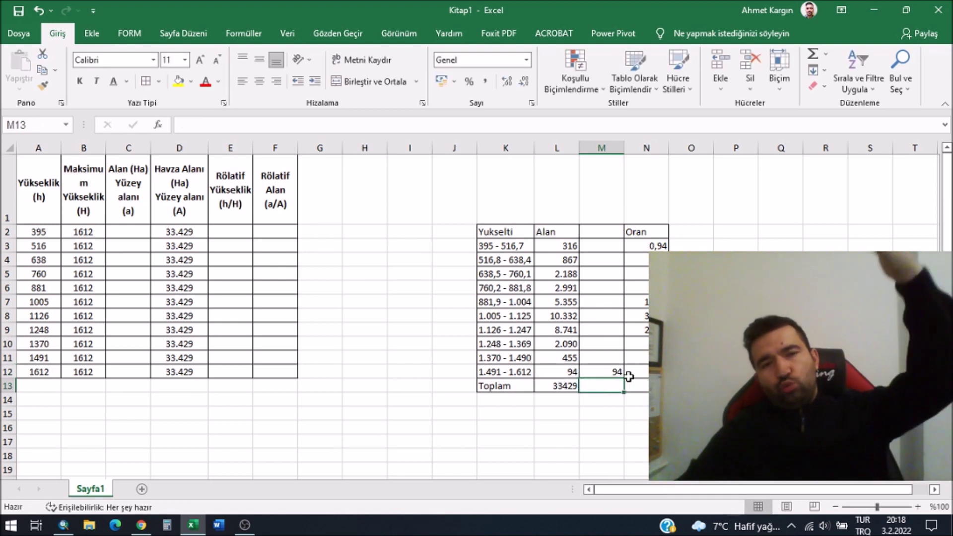
Enter =M12+L11 in M11 and fill it up to M3, reaching 33429.
click(603, 358)
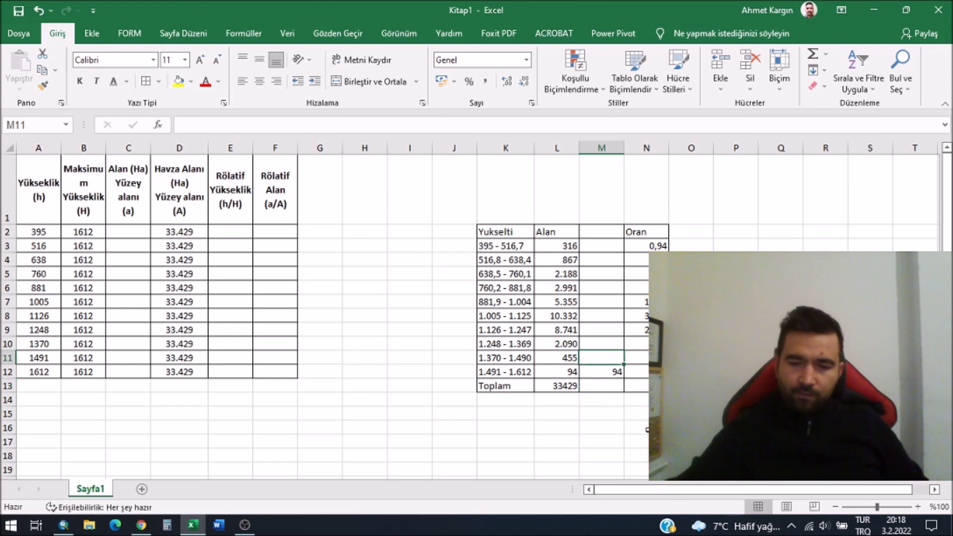
text(=)
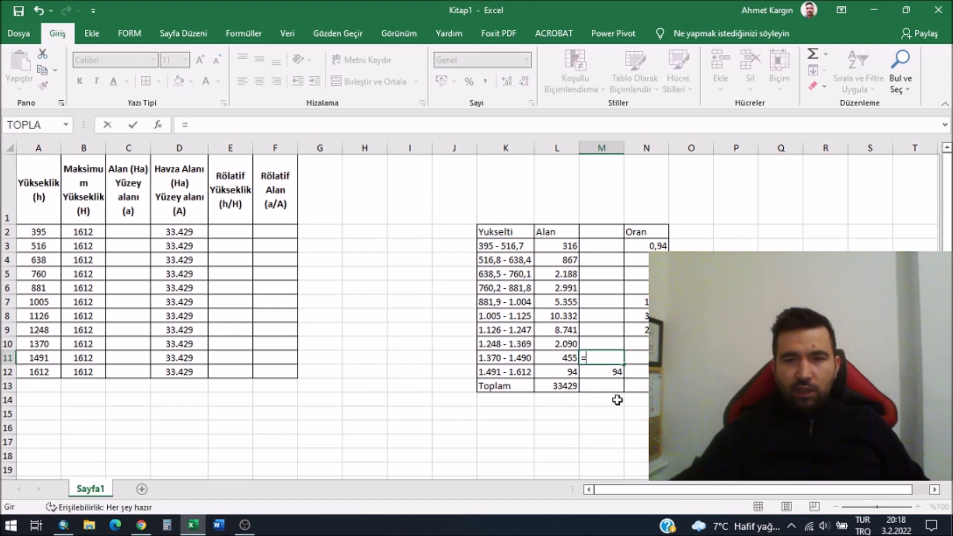
click(612, 373)
text(+)
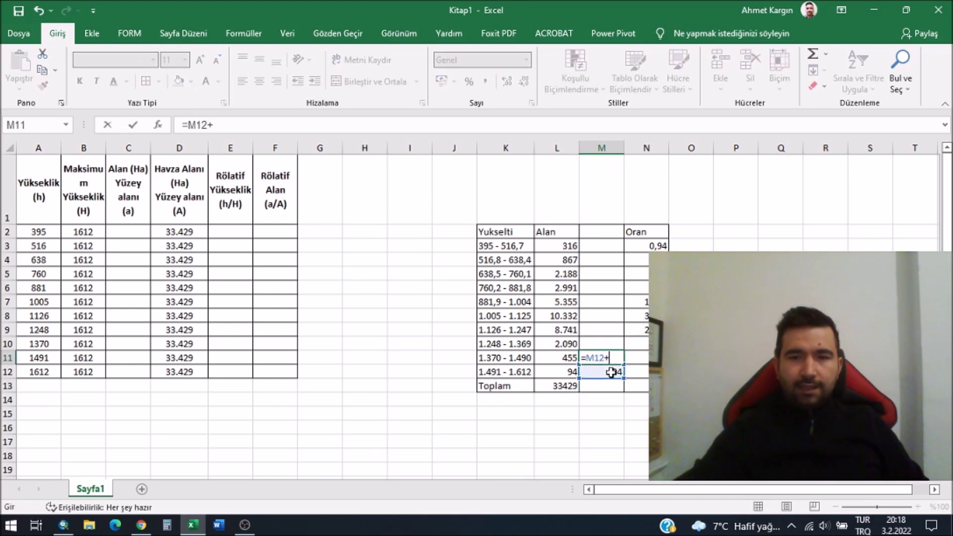
click(569, 356)
key(Return)
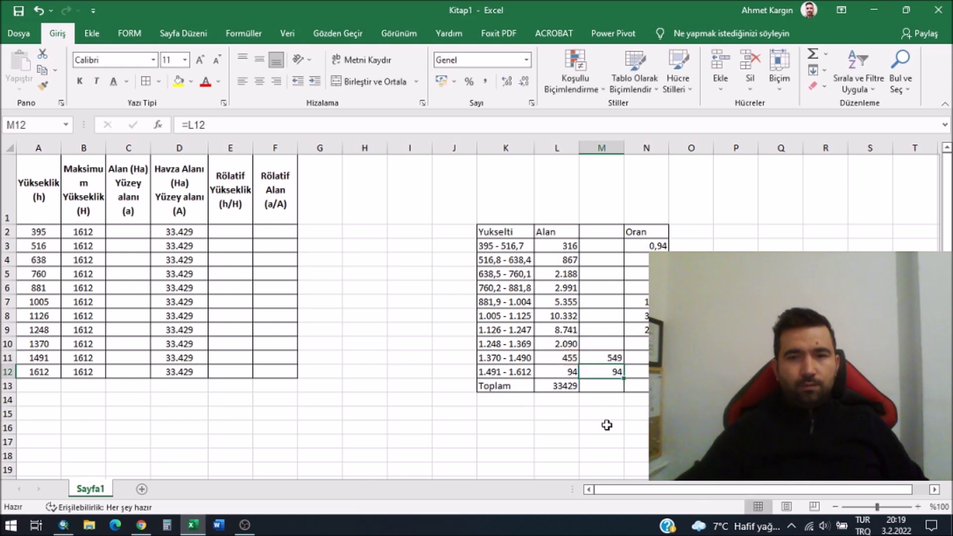
click(612, 361)
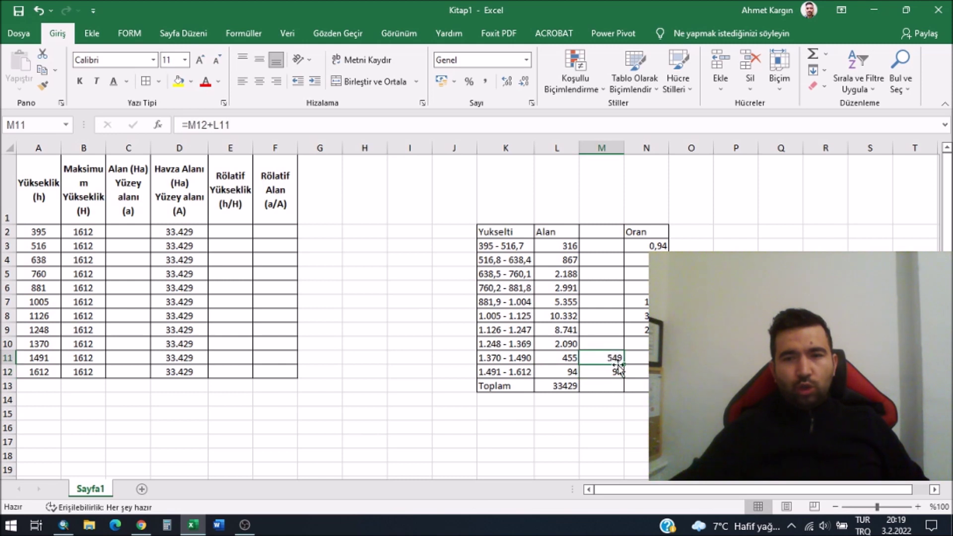
drag(622, 363, 623, 247)
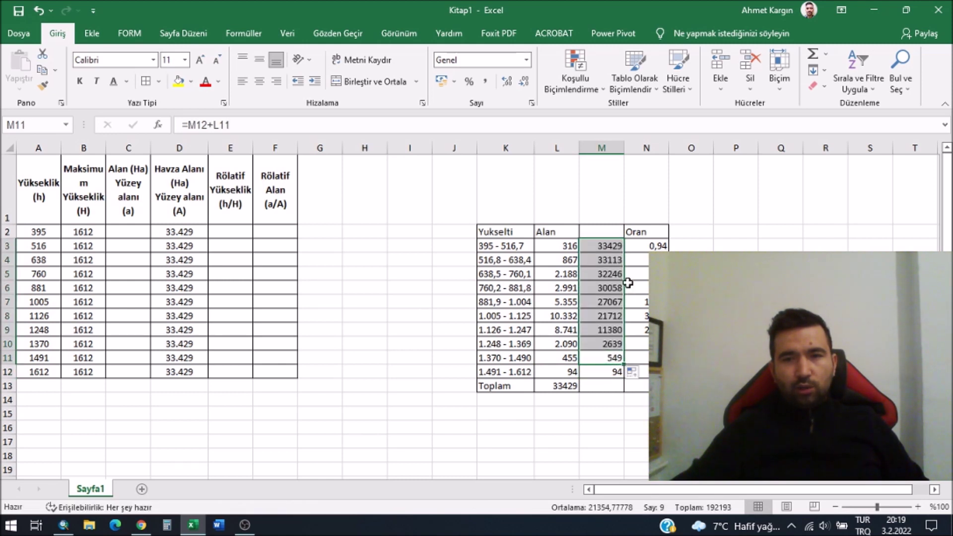
click(610, 245)
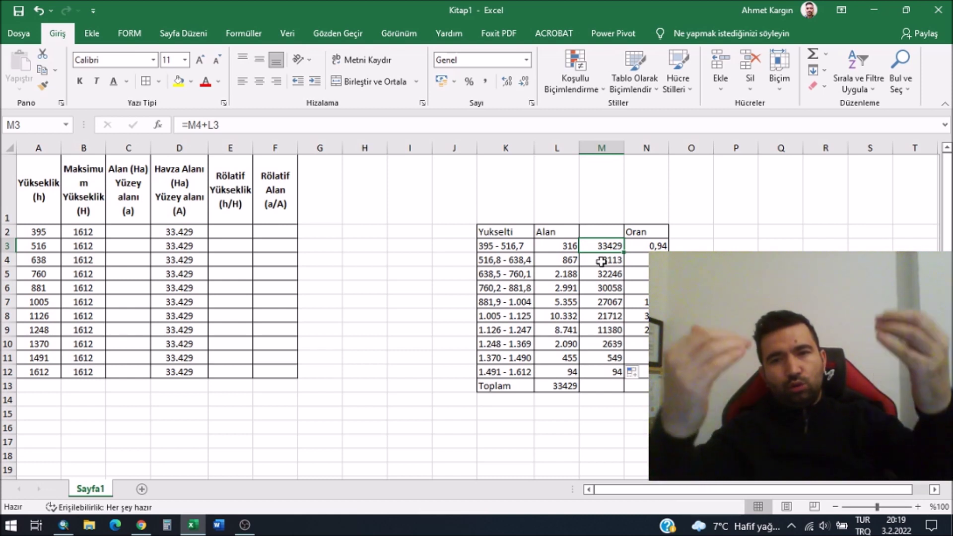
Copy the cumulative areas M3:M12 and paste them as values into C2.
click(569, 247)
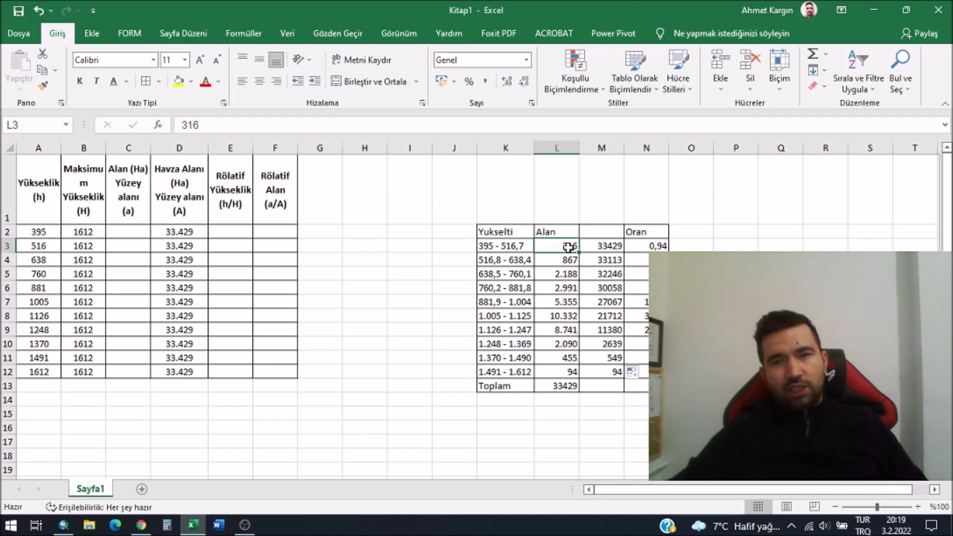
click(610, 262)
click(576, 260)
click(610, 274)
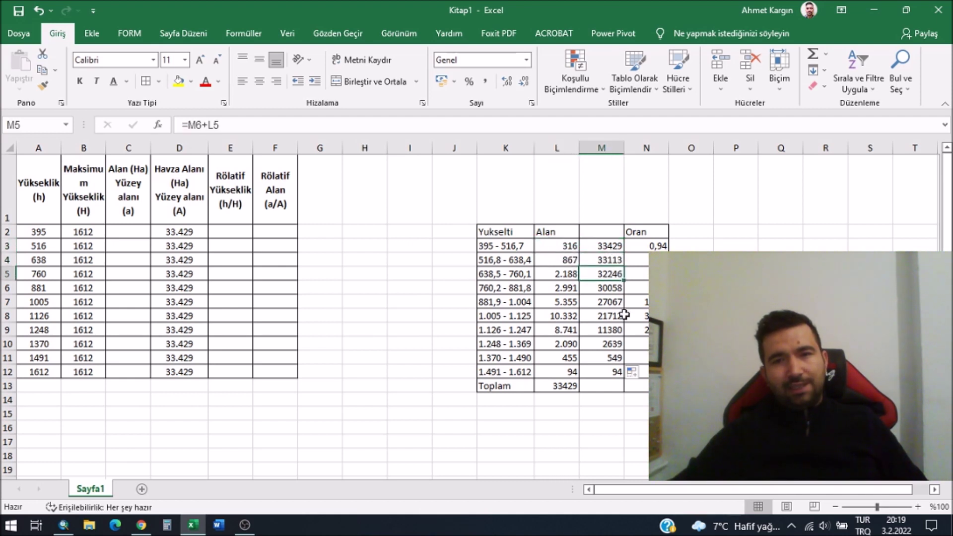
drag(610, 246, 612, 372)
key(ctrl+c)
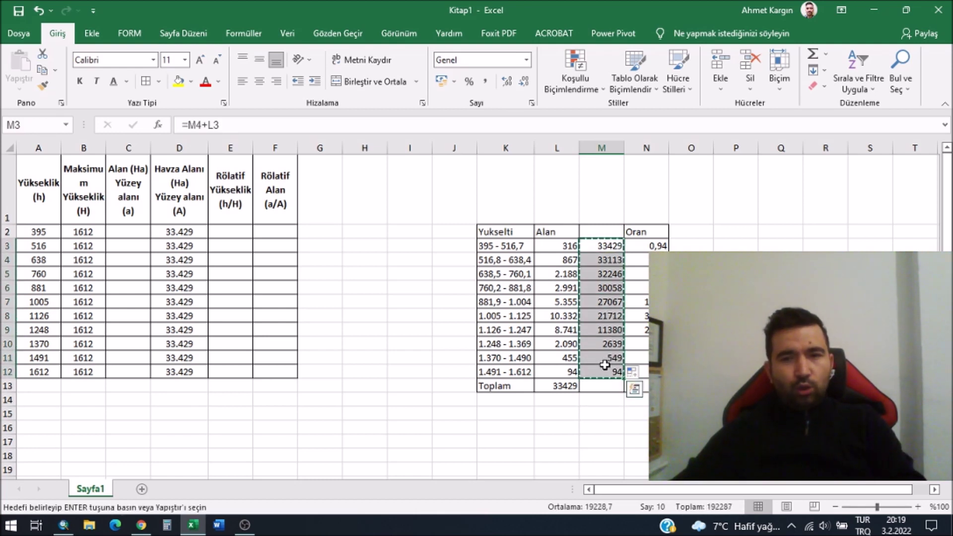
click(124, 232)
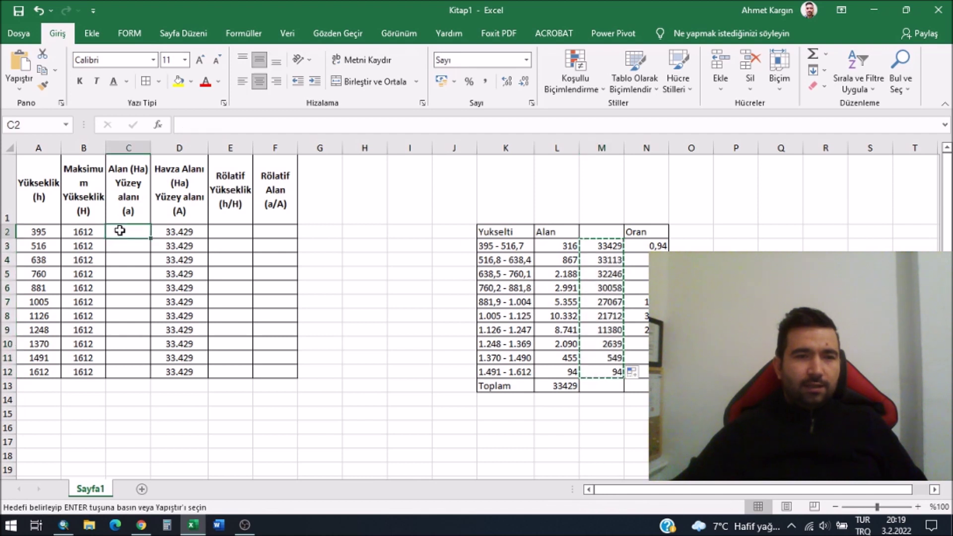
right_click(130, 235)
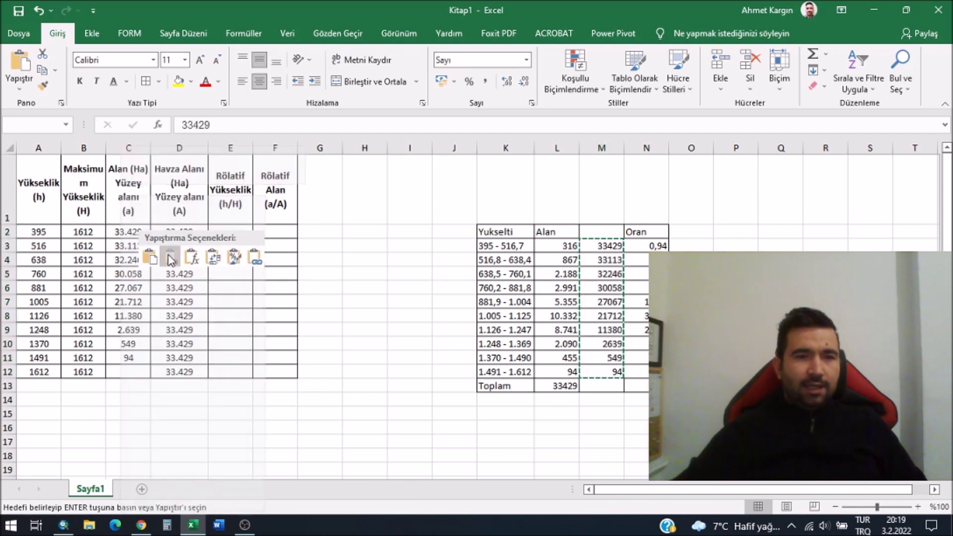
click(170, 260)
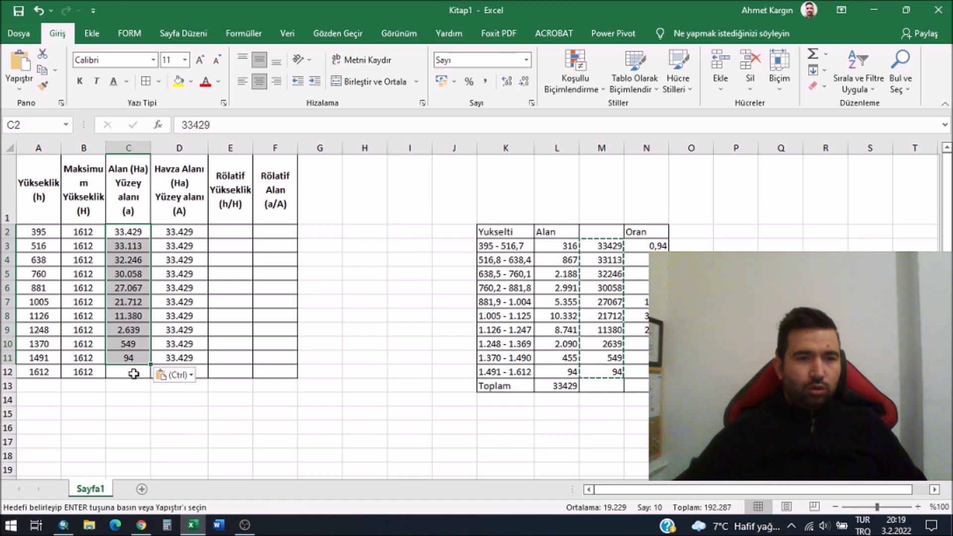
Enter 0 as the surface area for elevation 1612 in C12.
click(134, 375)
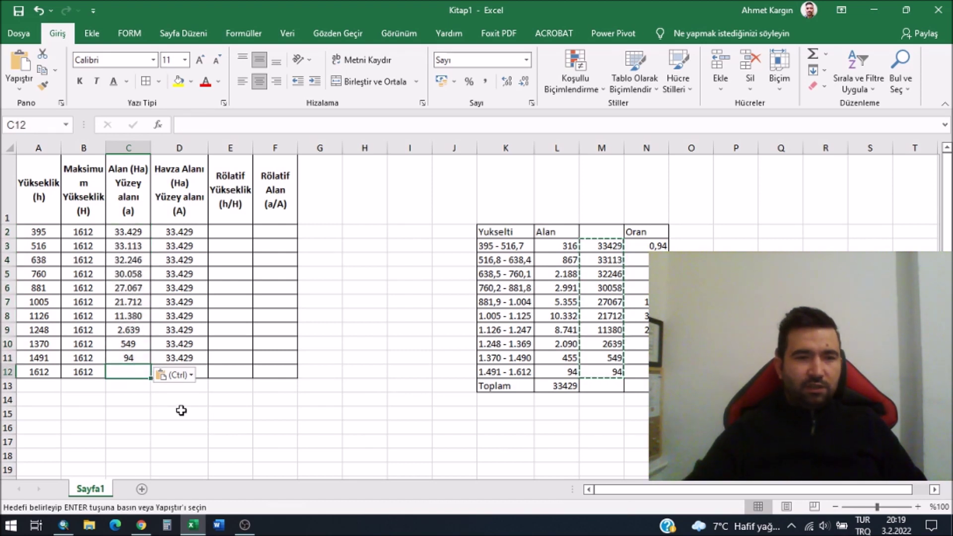
key(F2)
text(0)
key(Return)
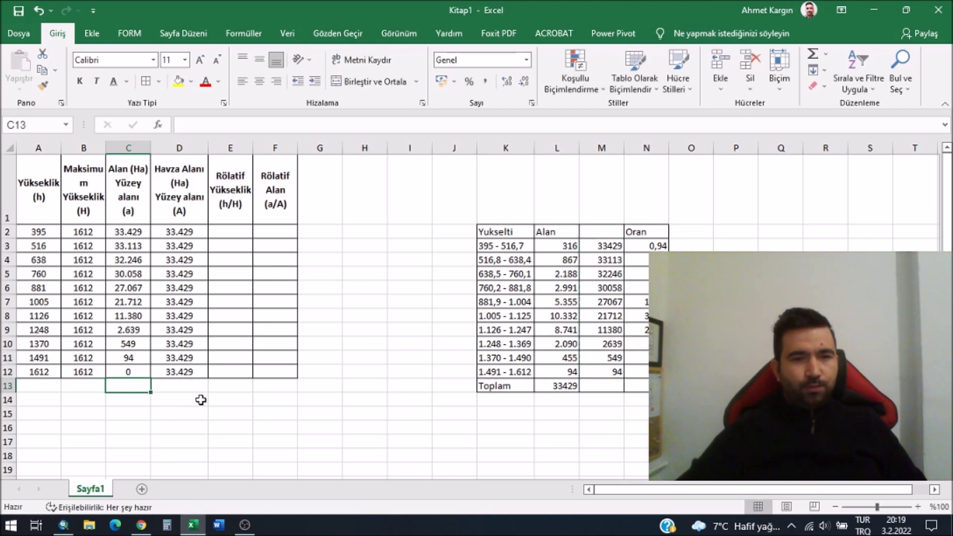
click(216, 412)
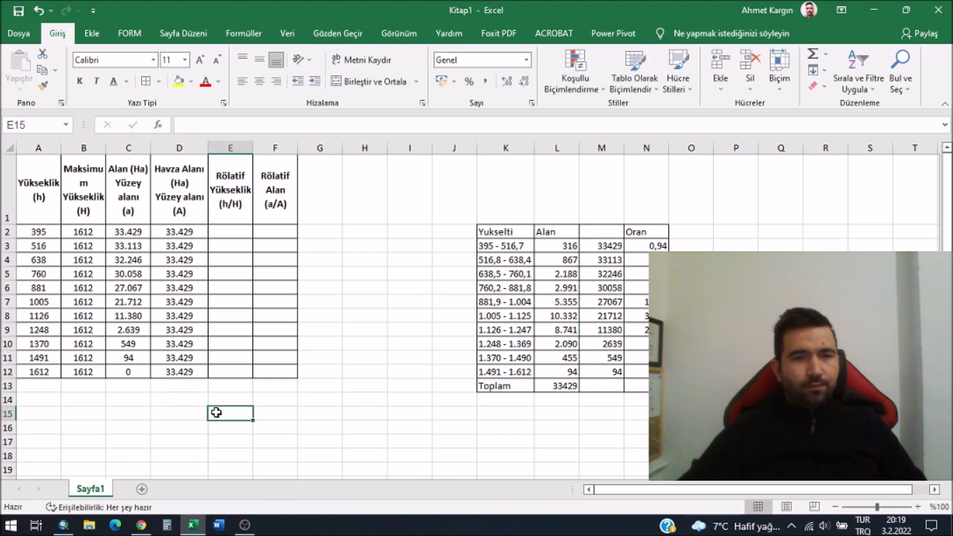
drag(472, 215, 566, 370)
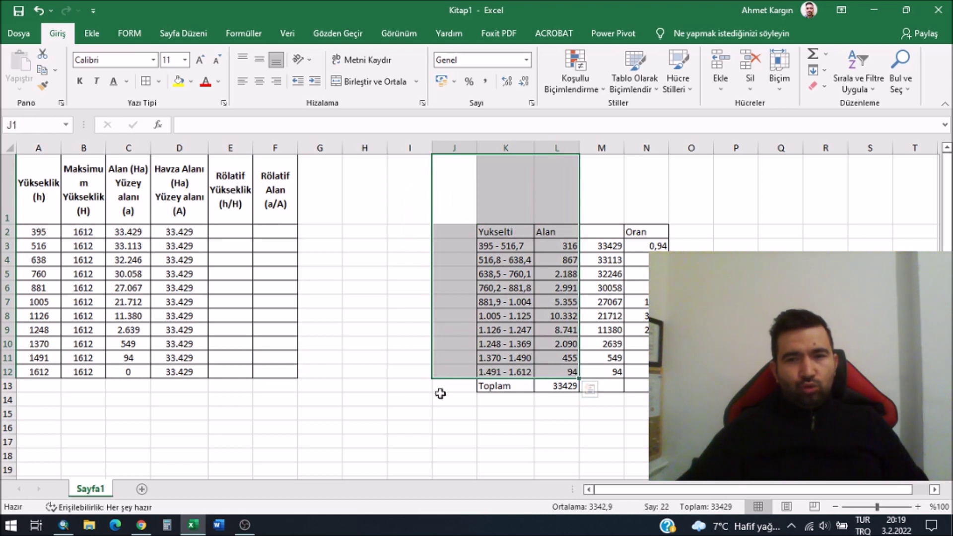
click(419, 386)
click(365, 344)
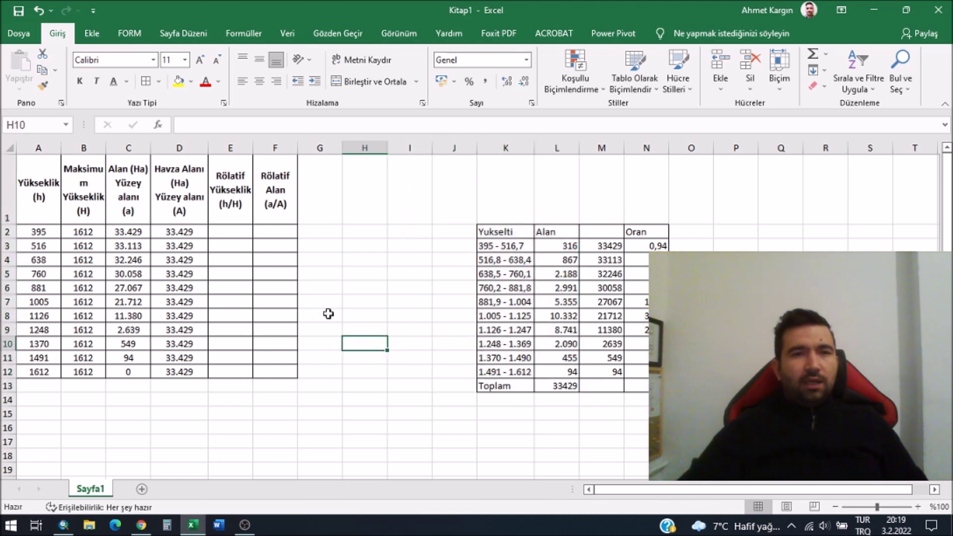
click(224, 232)
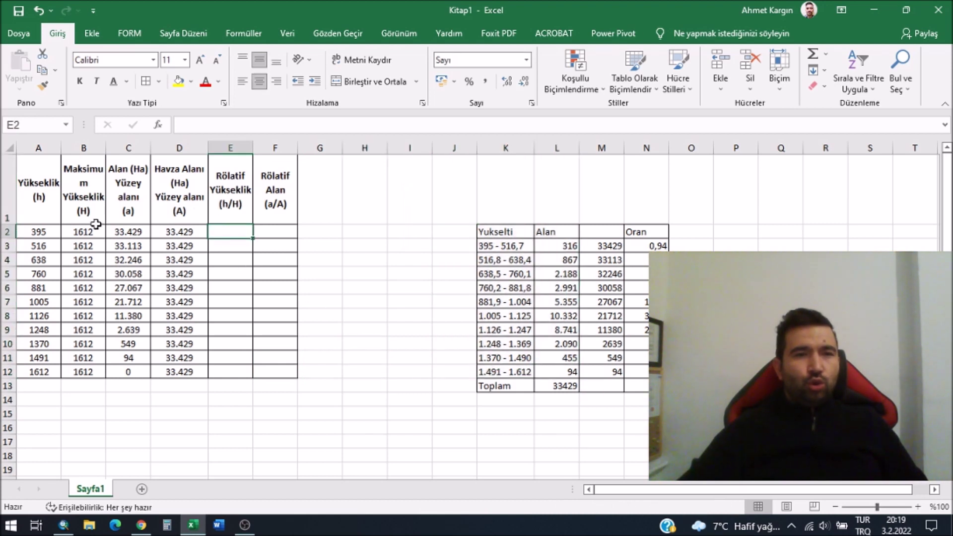
Enter =A2/B2 in E2 and fill it down to E12, giving 0,25 to 1,00.
click(38, 233)
click(82, 235)
click(229, 233)
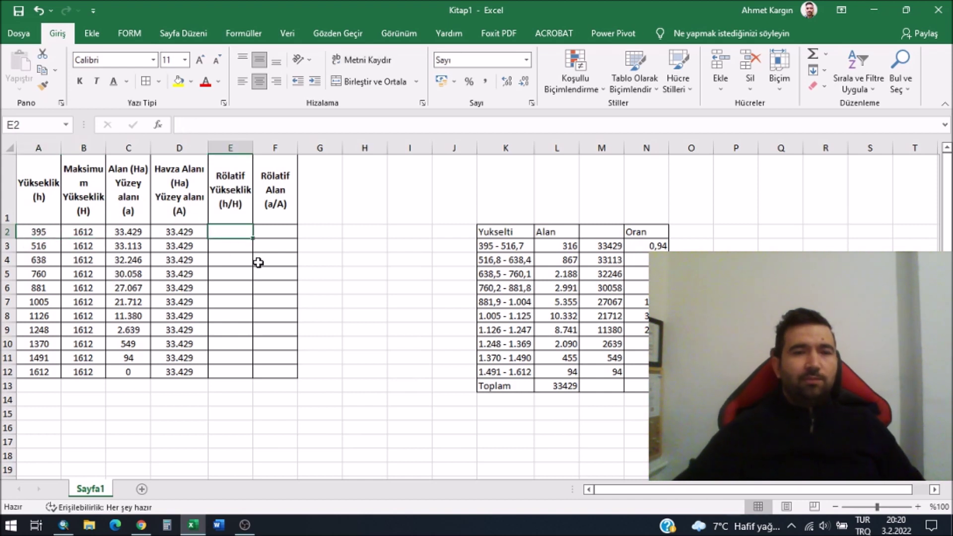
text(=)
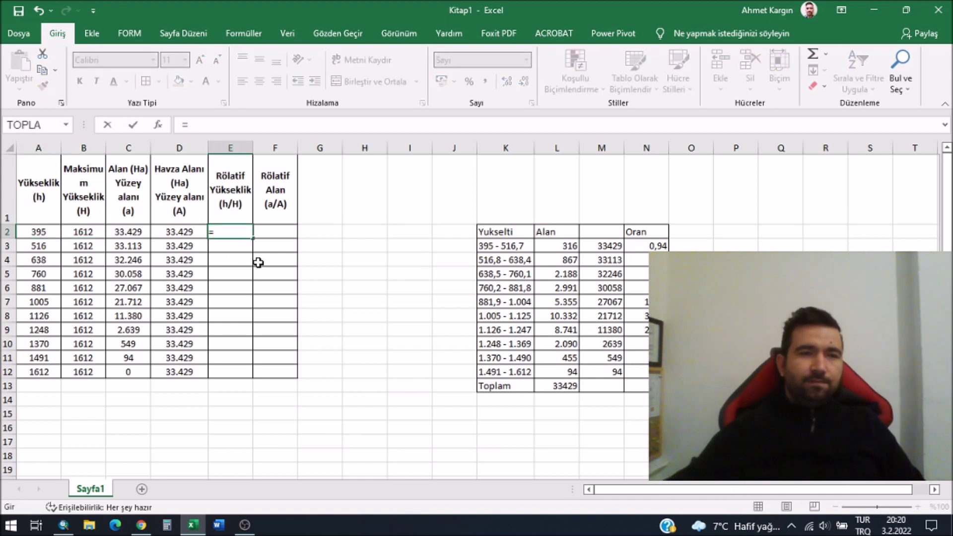
click(50, 234)
text(/)
click(92, 231)
key(Return)
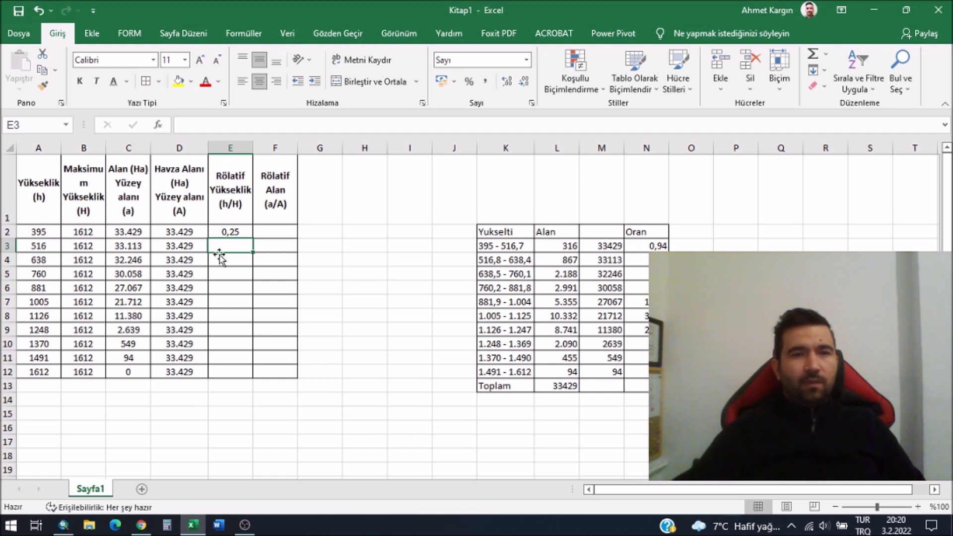
click(242, 230)
drag(251, 236, 250, 378)
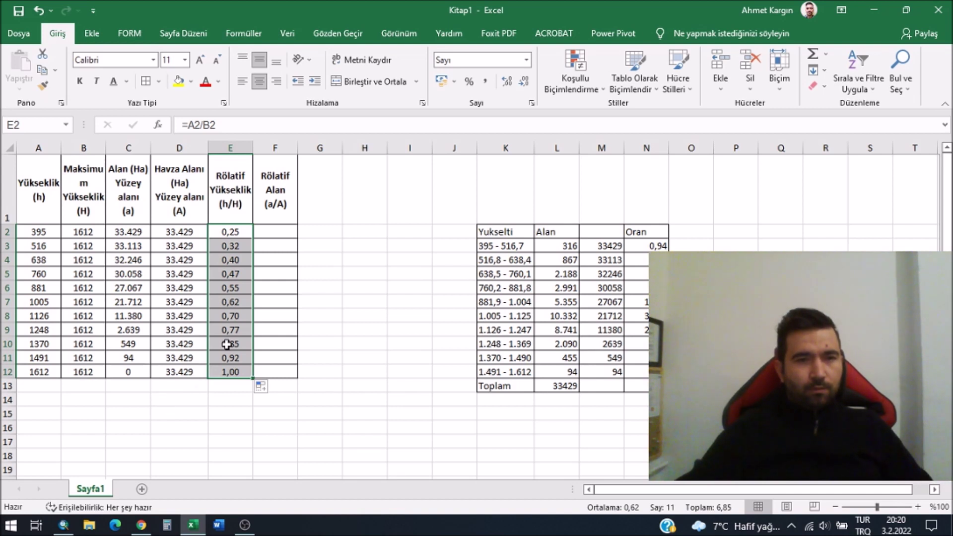
click(278, 229)
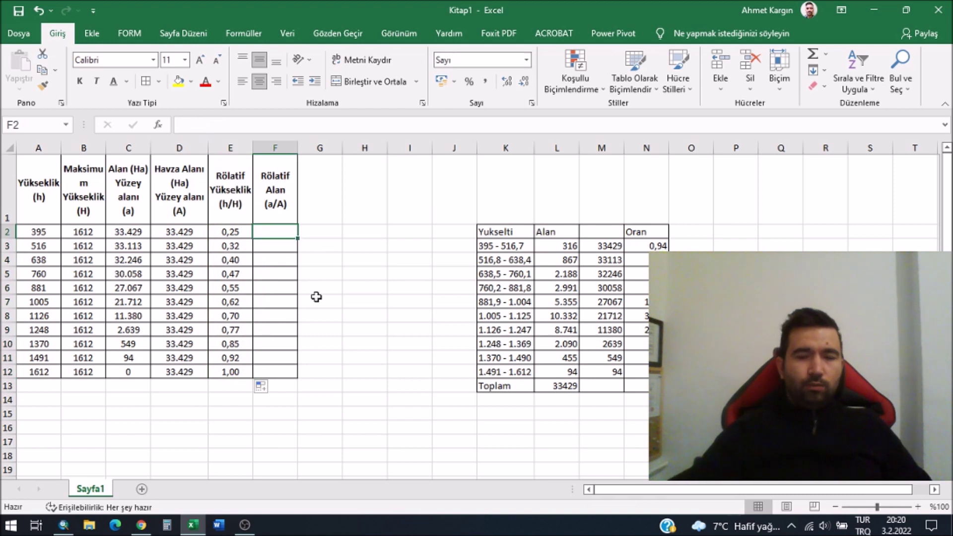
Enter =C2/D2 in F2 and fill it down to F12, giving 1,00 to 0,00.
text(=)
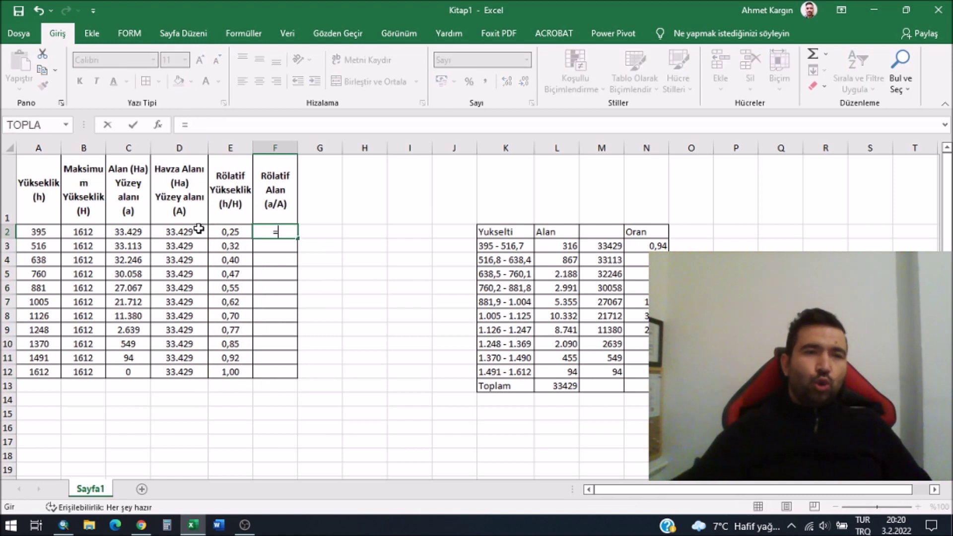
click(132, 230)
text(/)
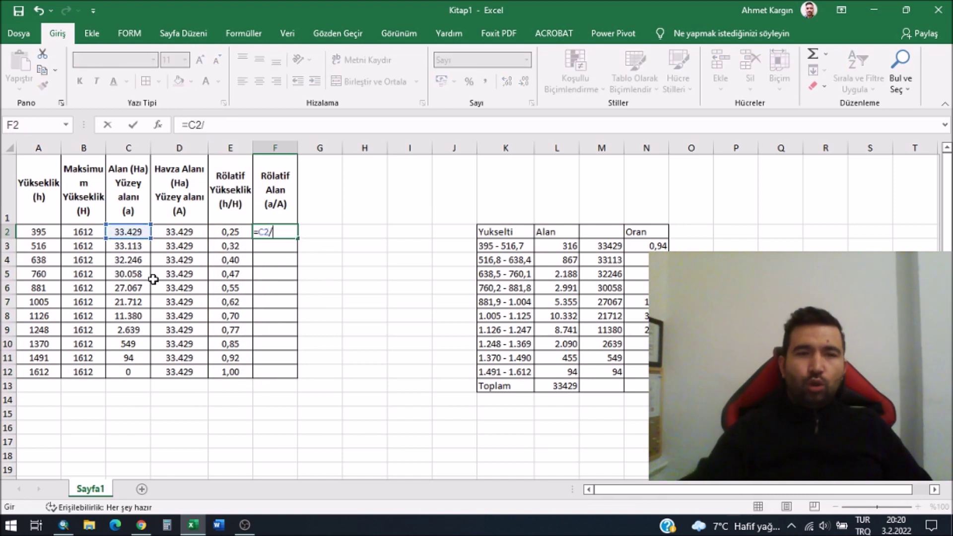
click(173, 232)
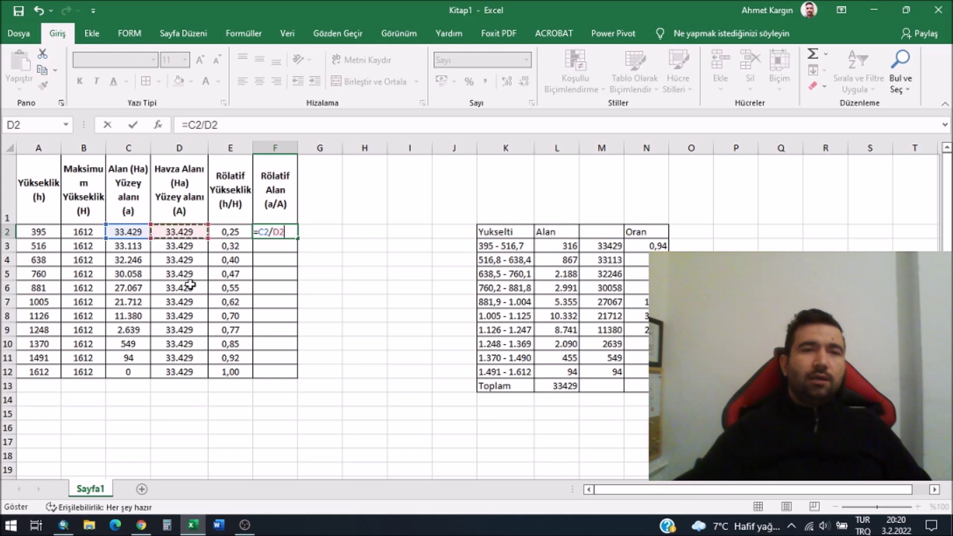
key(Return)
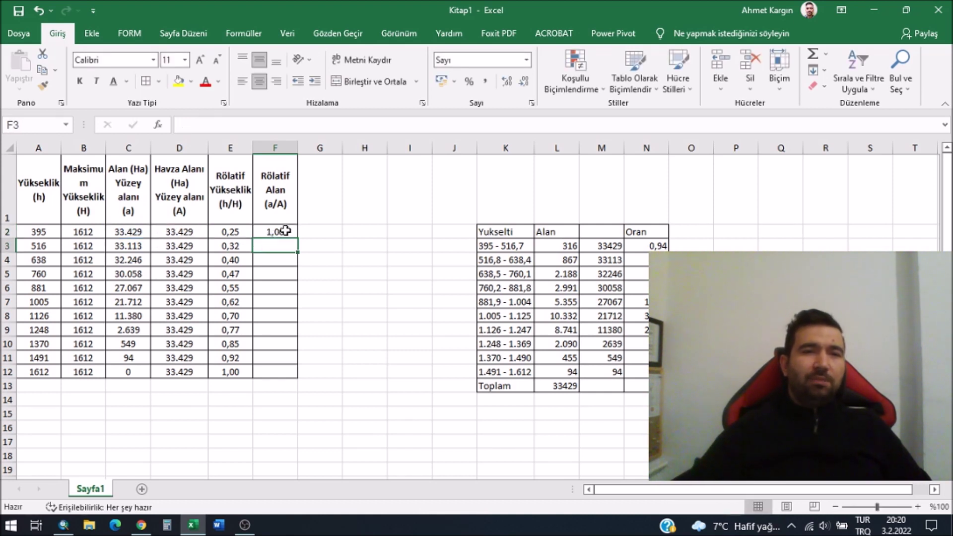
click(284, 231)
drag(298, 239, 291, 373)
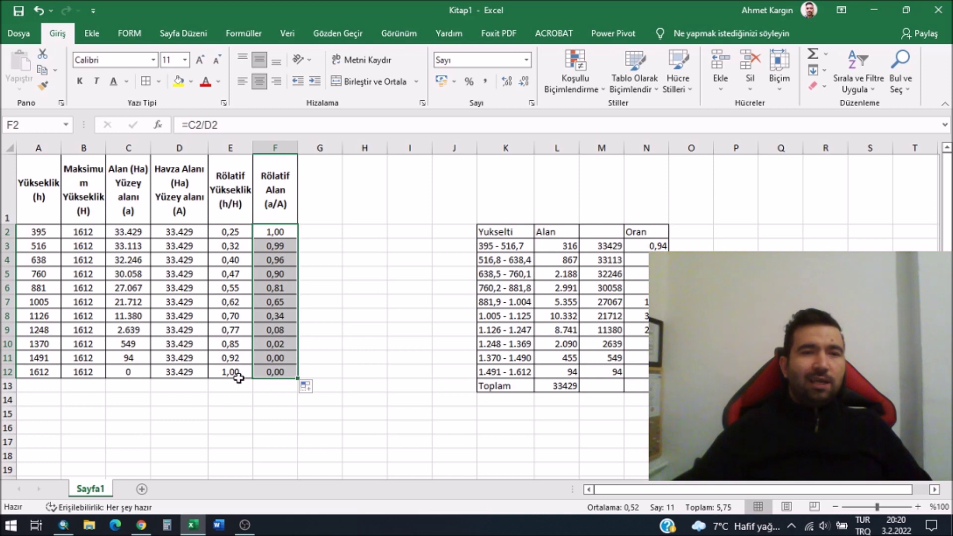
click(237, 414)
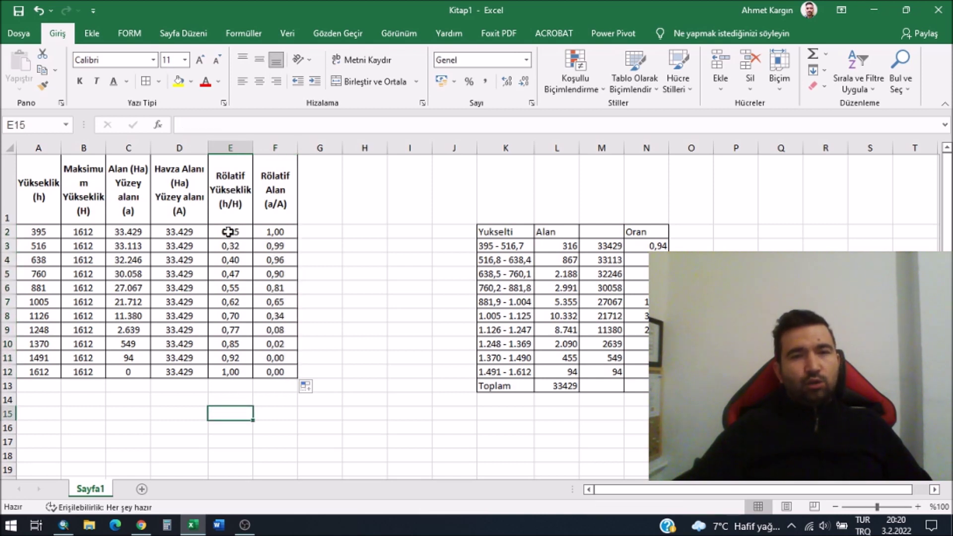
Select E2:F12 and insert the recommended Dağılım scatter chart.
drag(229, 234, 264, 369)
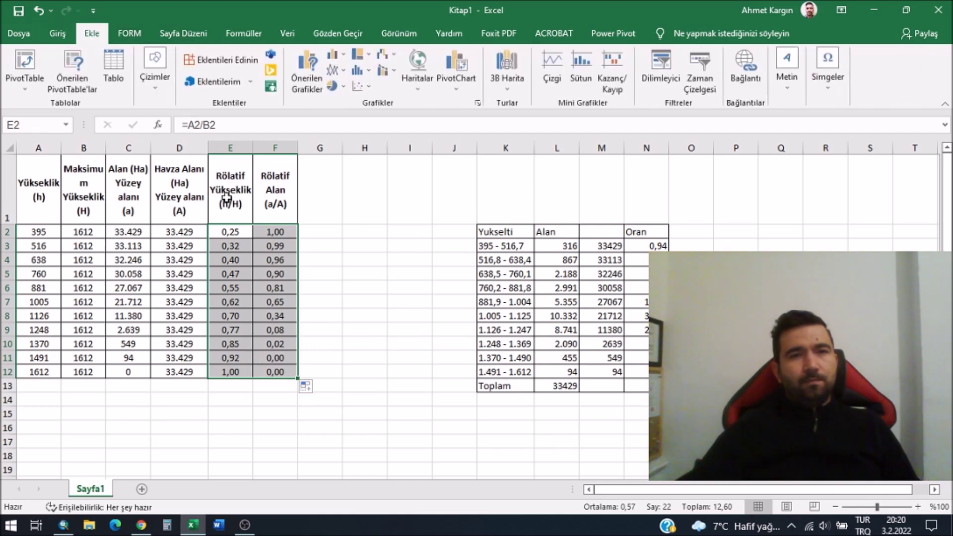
click(306, 94)
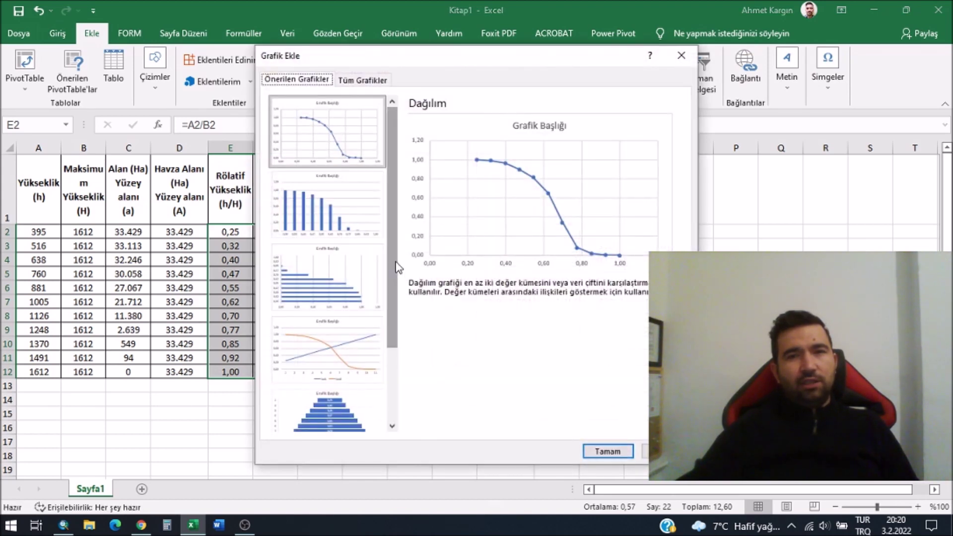
click(608, 451)
scroll(419, 290, down, 1)
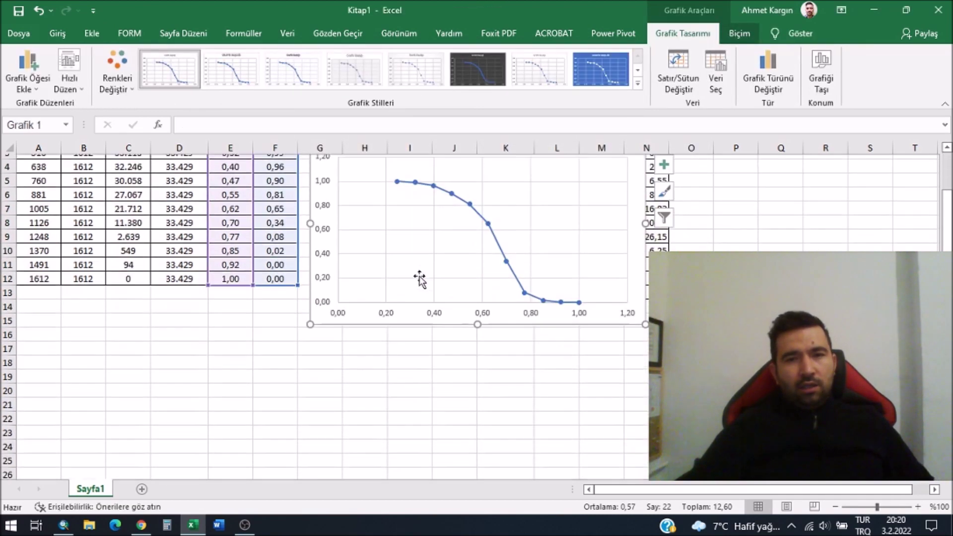
Move the chart down into rows 14–27 below the table and retitle it 'Hipsometrik Eğri'.
scroll(546, 317, down, 1)
mouse_move(614, 310)
mouse_down()
mouse_move(351, 483)
mouse_move(330, 449)
mouse_up()
click(206, 263)
triple_click(204, 266)
text(Hipsometrik Eğri)
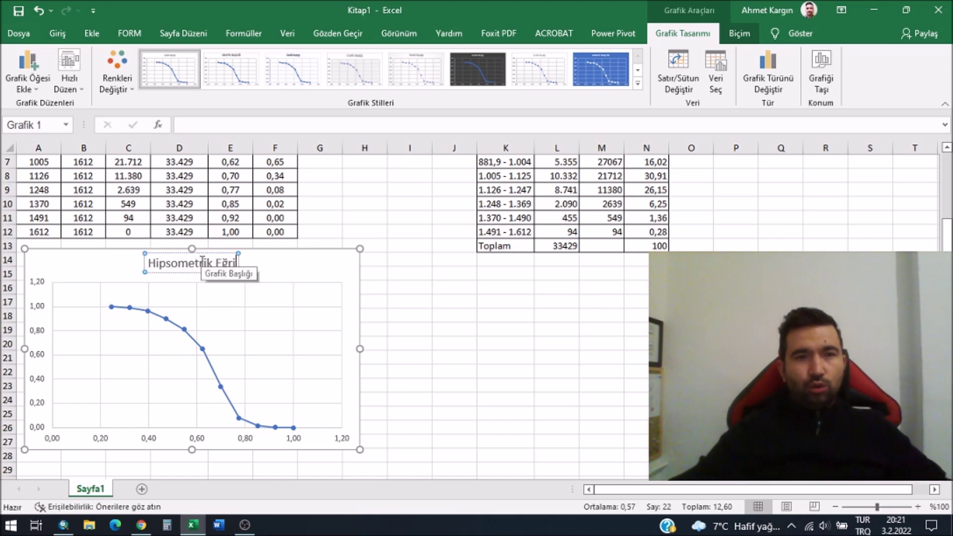
click(486, 370)
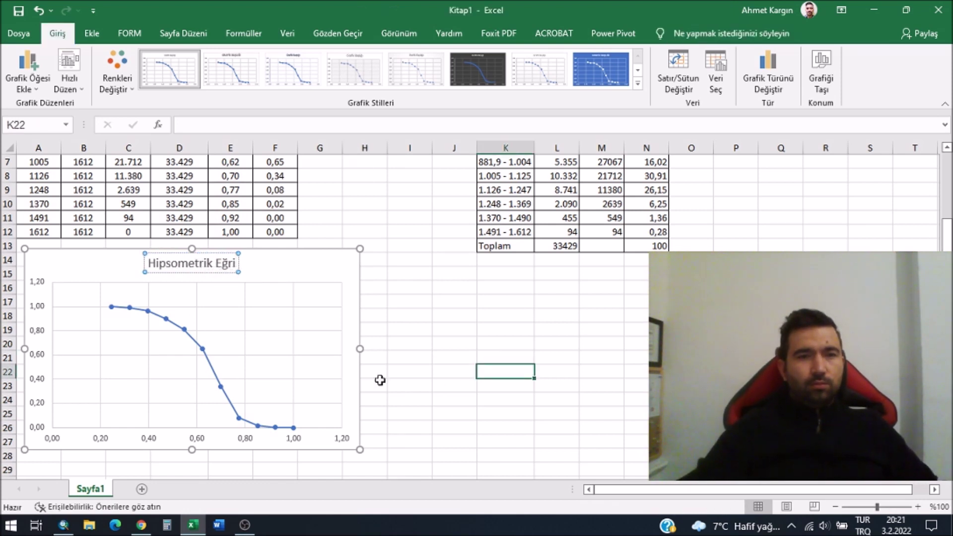
Set the maximum bound of the vertical and horizontal axes to 1,00, then close the formatting pane.
click(35, 311)
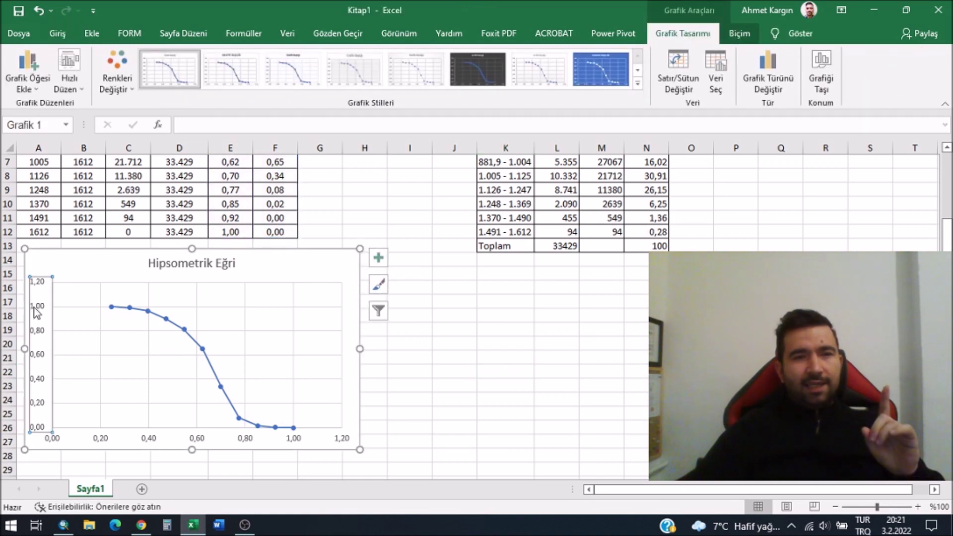
double_click(35, 311)
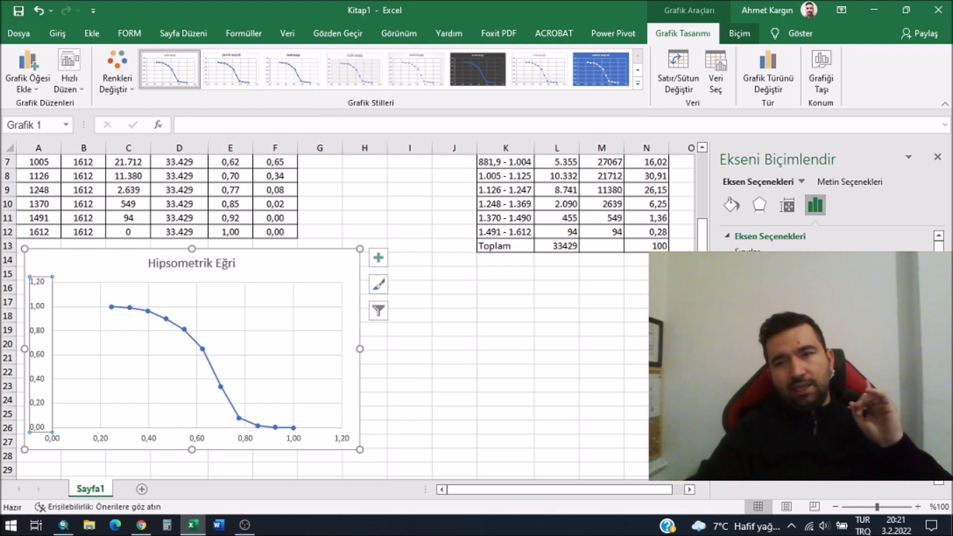
click(586, 349)
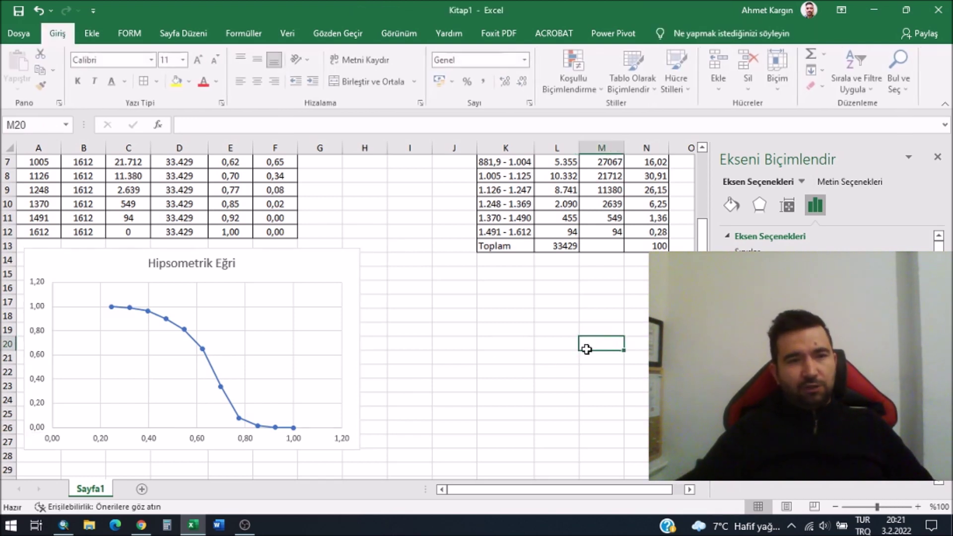
click(193, 441)
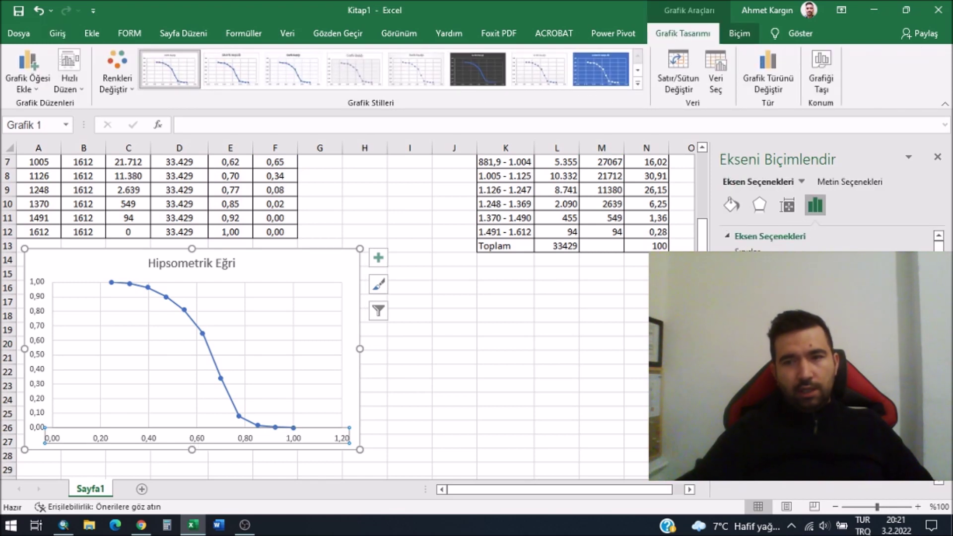
key(Return)
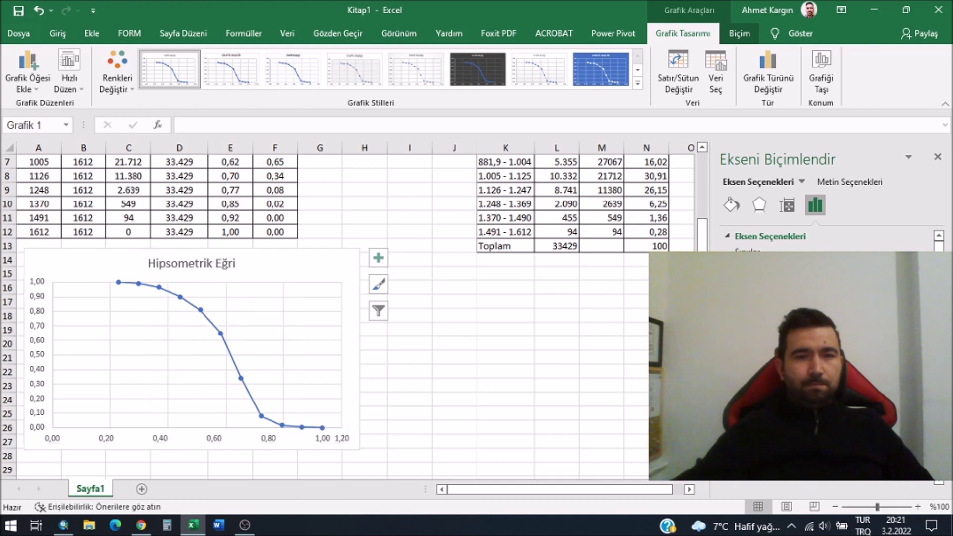
click(459, 399)
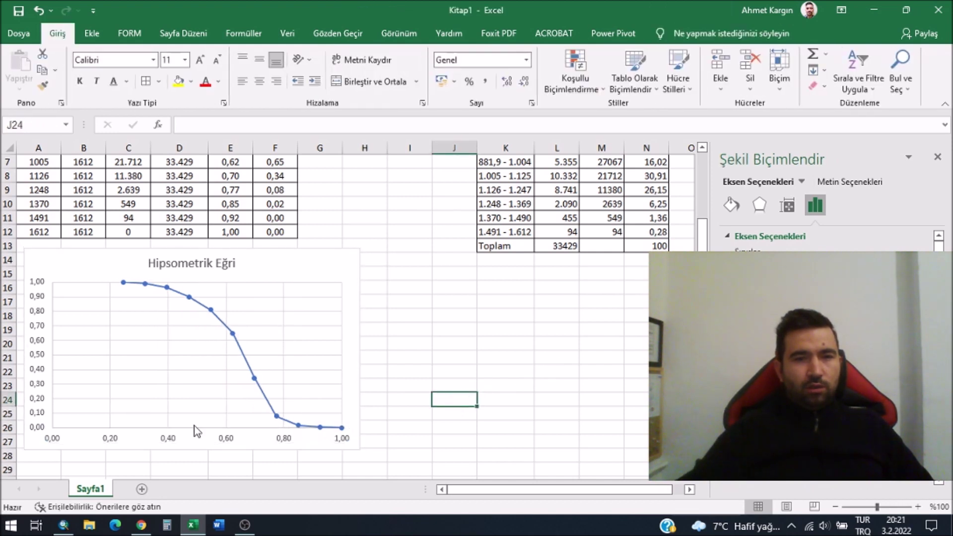
click(938, 157)
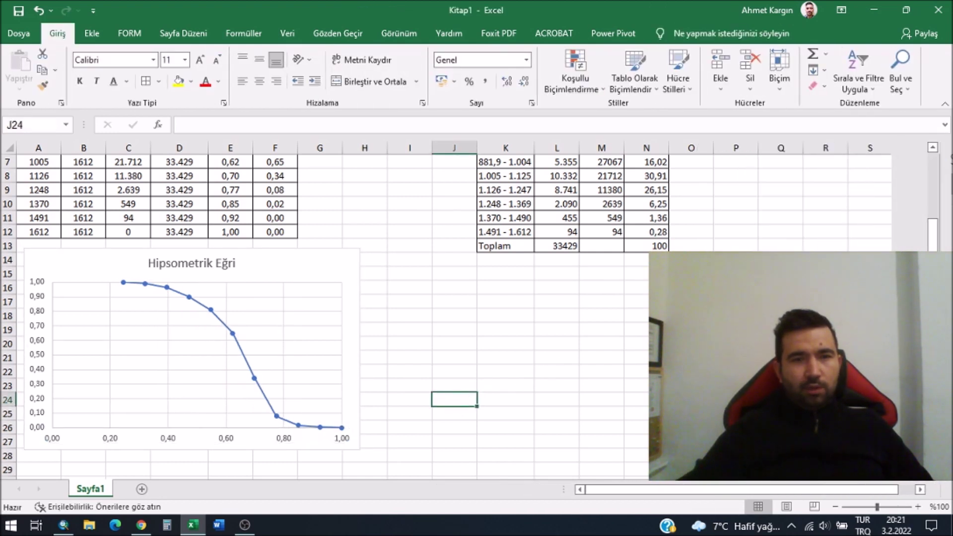
click(559, 415)
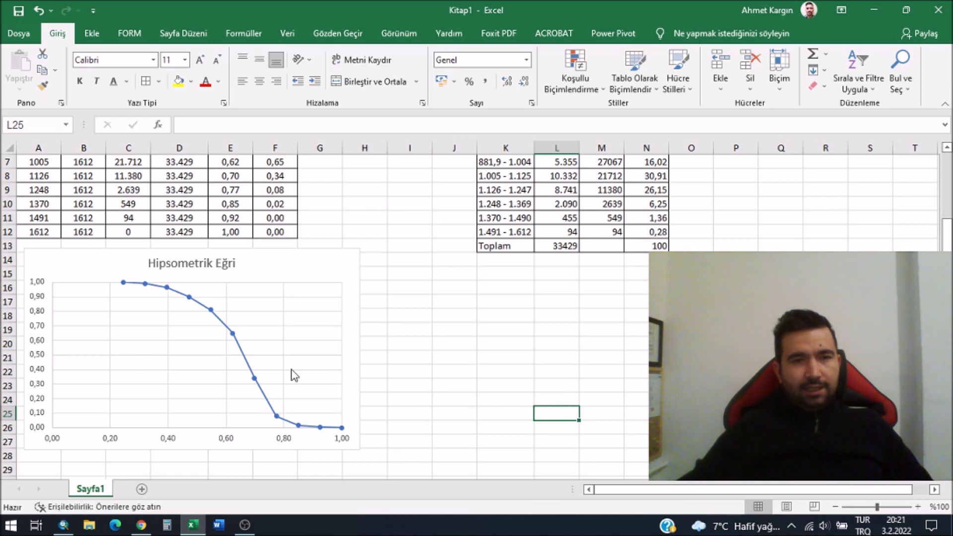
click(144, 527)
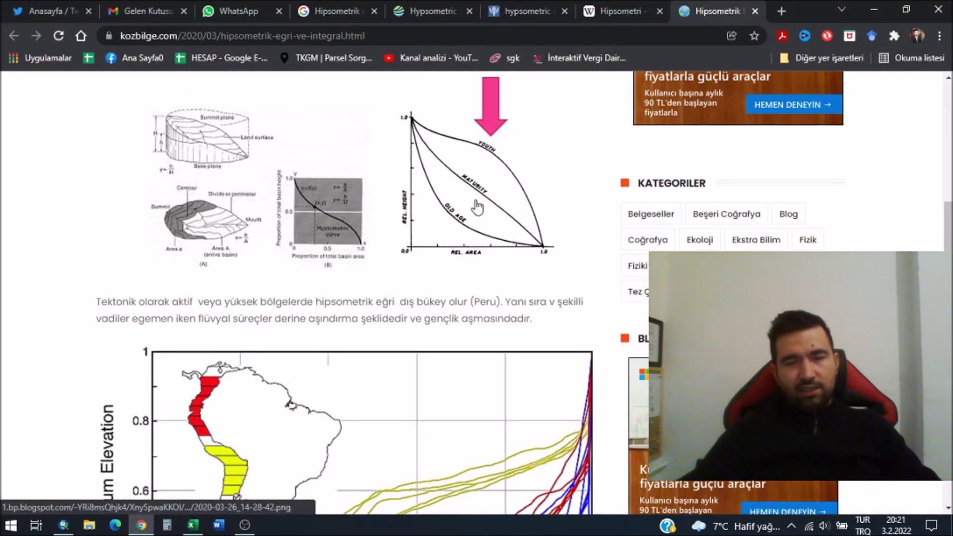
key(alt+Tab)
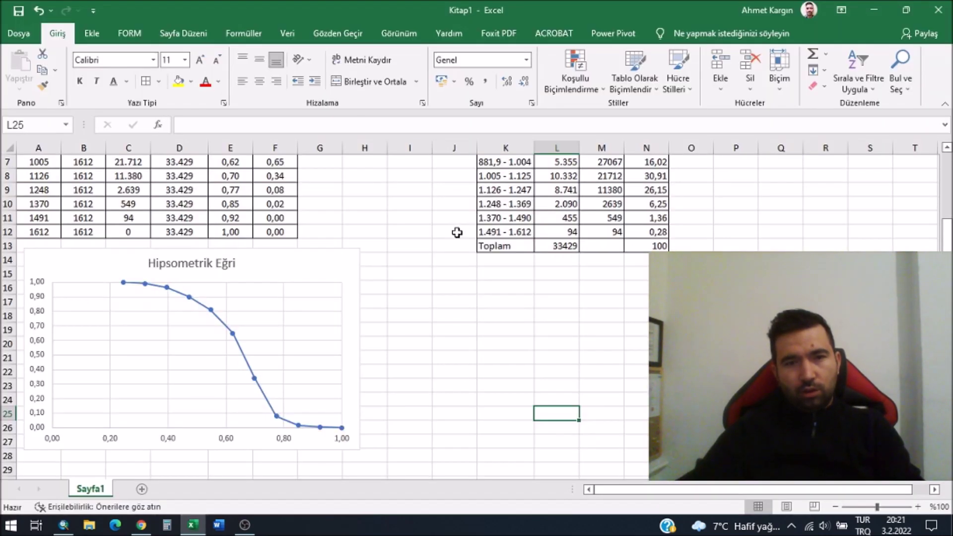
key(alt+Tab)
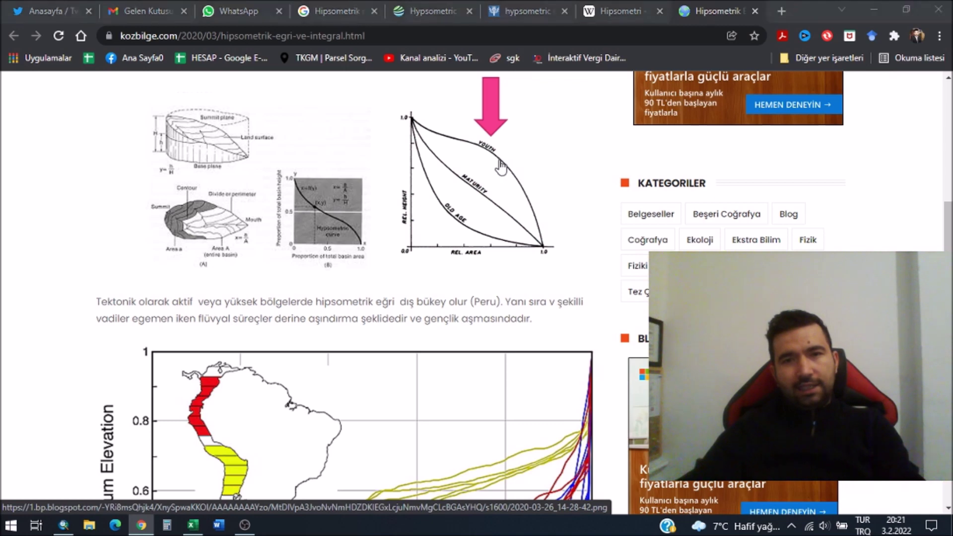
key(alt+Tab)
mouse_move(255, 379)
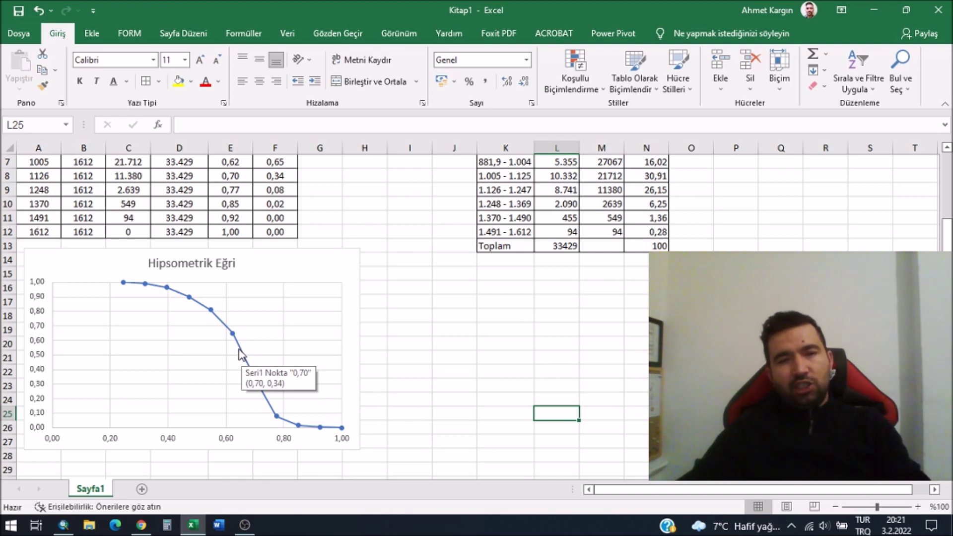
key(alt+Tab)
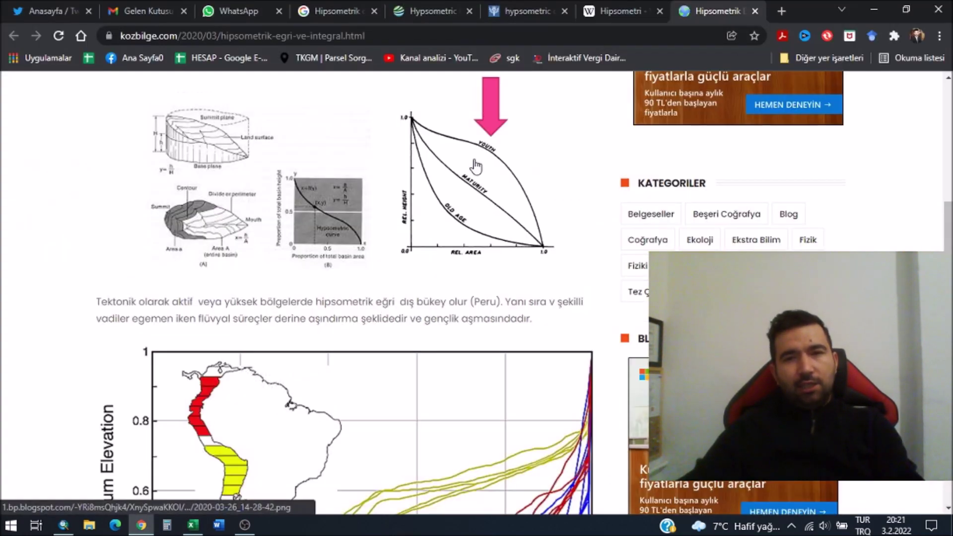
key(alt+Tab)
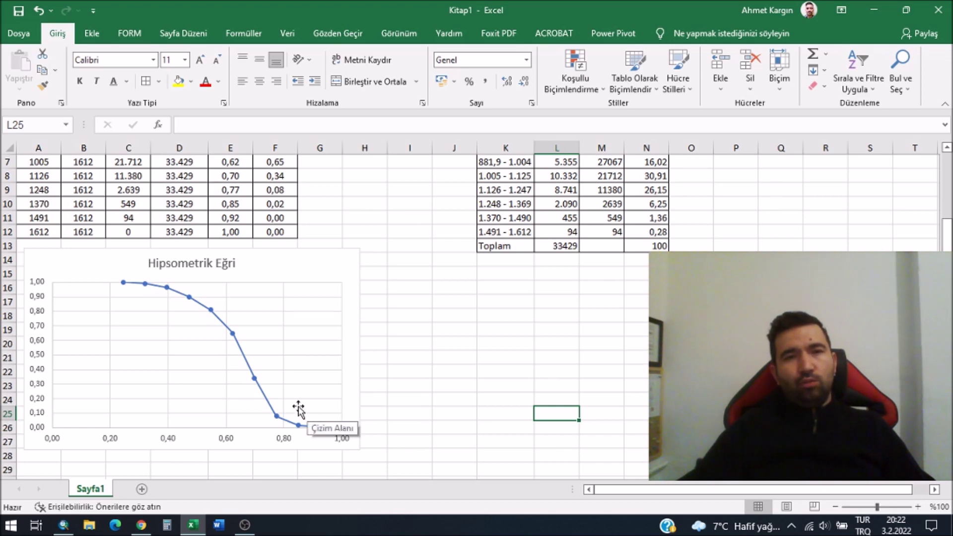
scroll(297, 408, up, 1)
scroll(296, 408, up, 1)
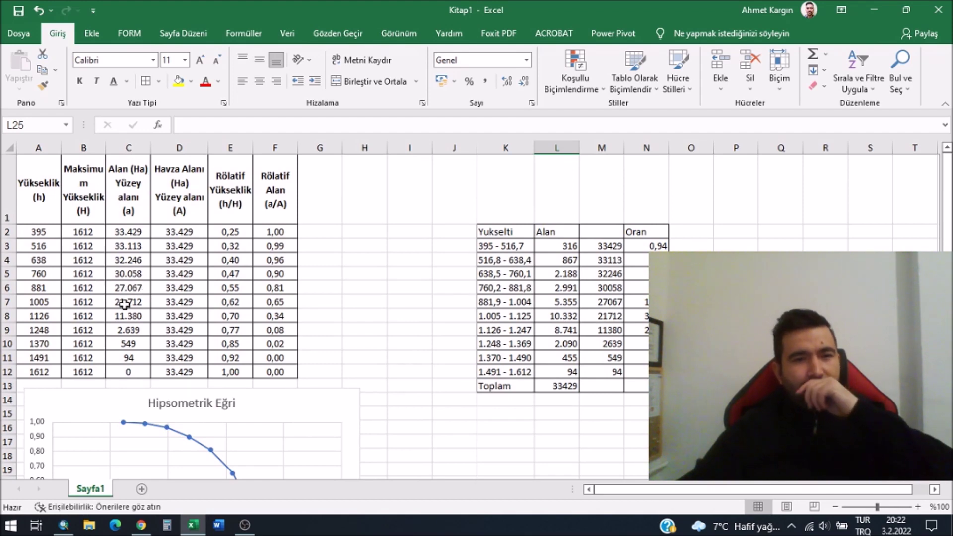
scroll(173, 311, down, 1)
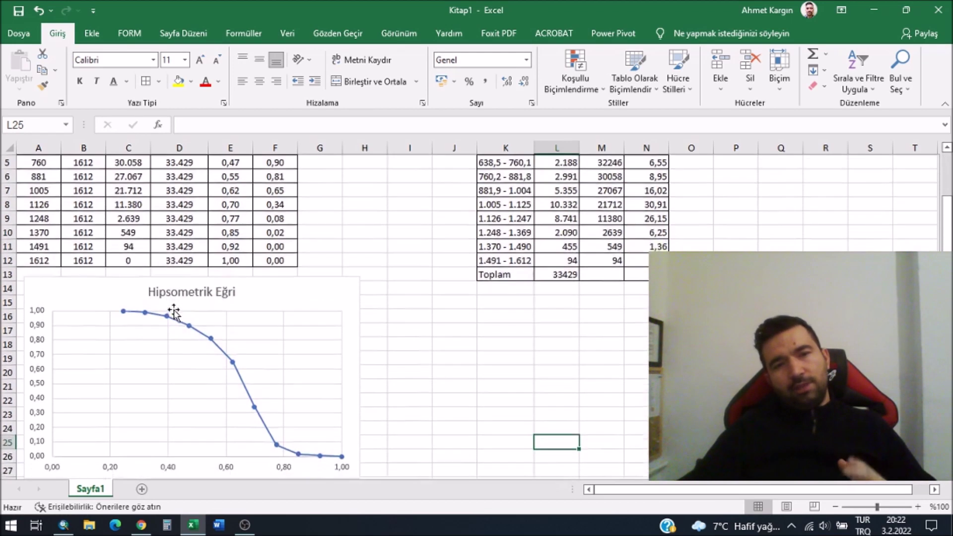
scroll(174, 311, down, 1)
scroll(174, 311, up, 3)
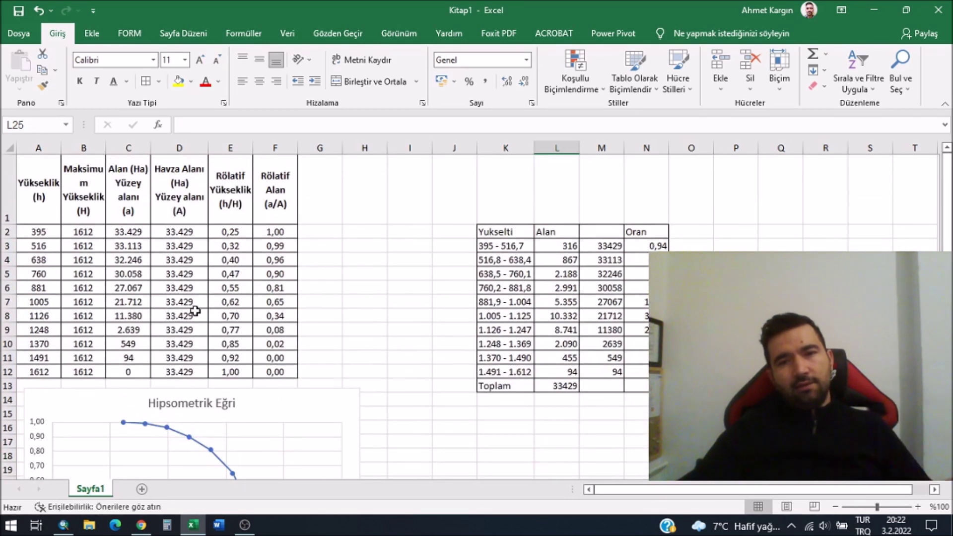
scroll(174, 312, down, 1)
scroll(199, 295, down, 1)
scroll(214, 278, down, 1)
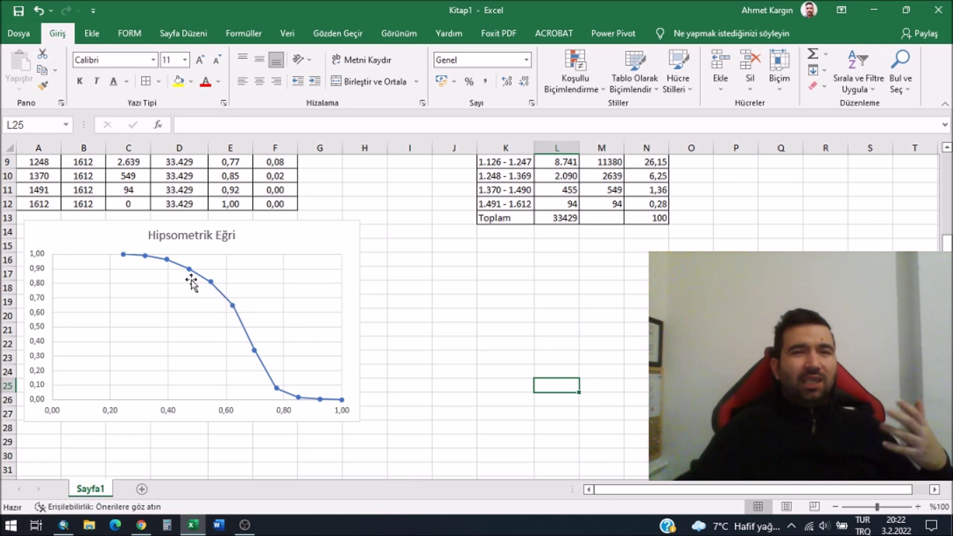
click(141, 525)
scroll(239, 436, down, 2)
scroll(426, 284, down, 4)
scroll(325, 293, down, 5)
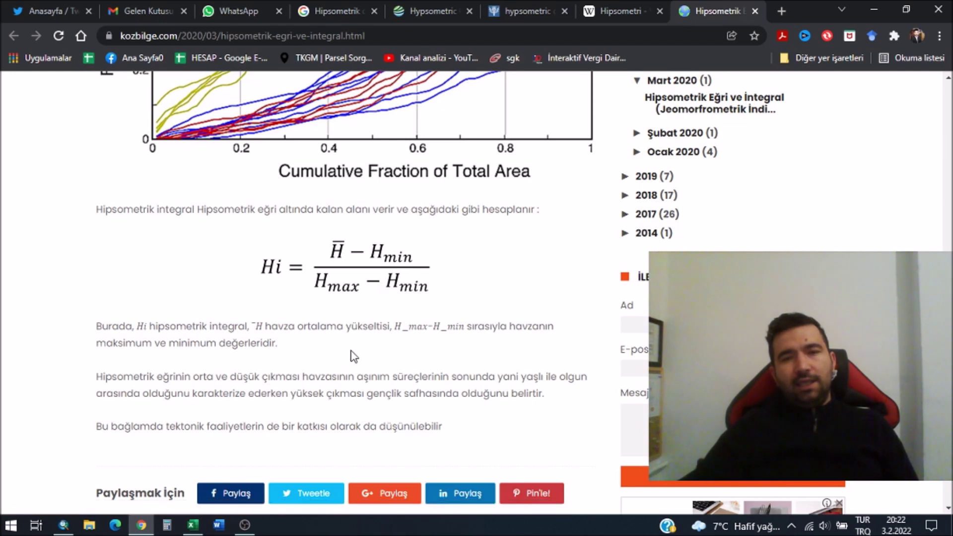
Scroll the kozbilge.com article to the Hi formula, then minimise Chrome.
scroll(353, 356, down, 2)
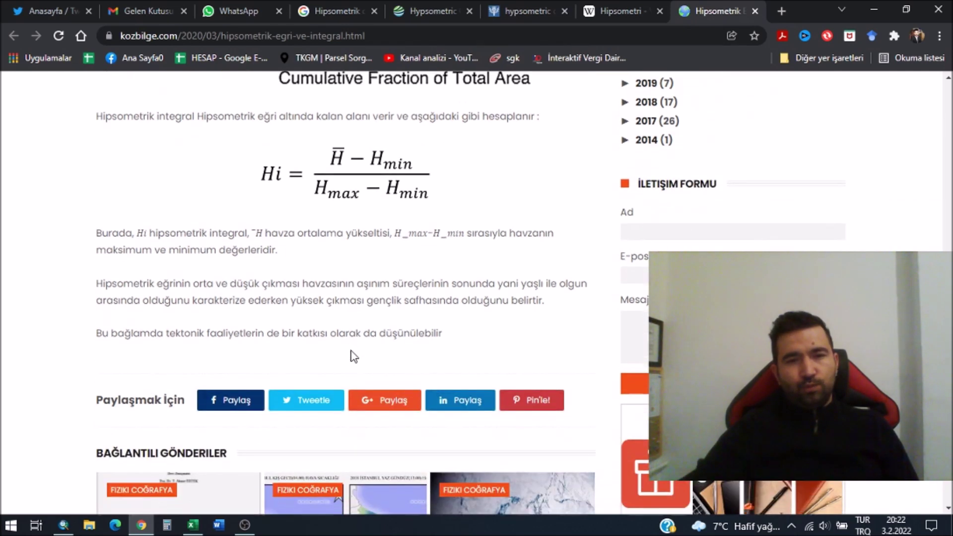
scroll(351, 356, down, 2)
scroll(531, 246, up, 4)
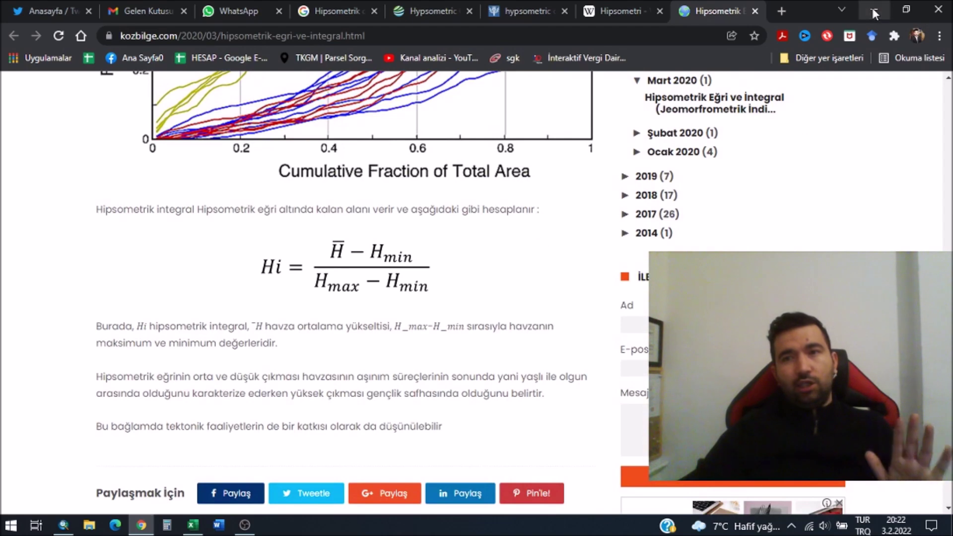
click(873, 9)
Enter the labels Hi, Hort, Hmax and Hmin down cells J17 to J20.
click(460, 330)
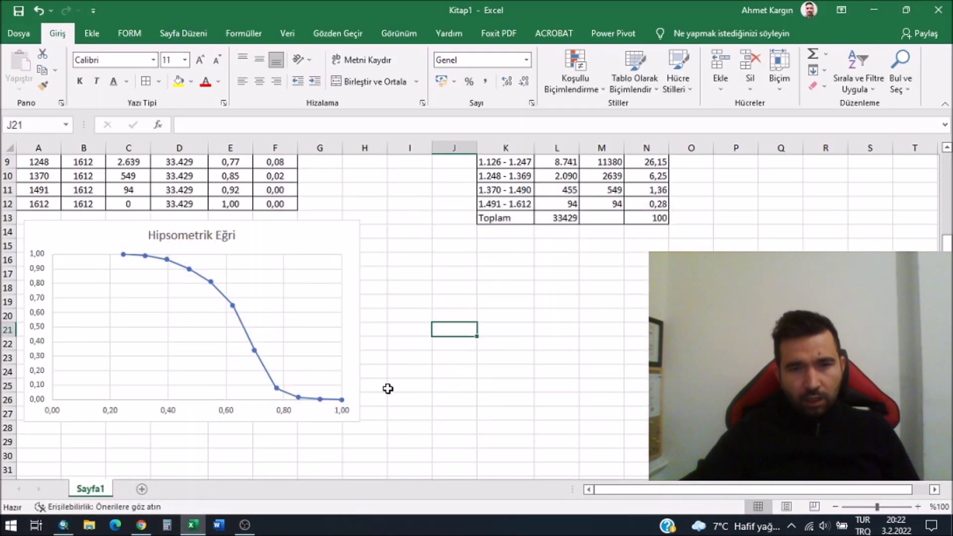
click(463, 272)
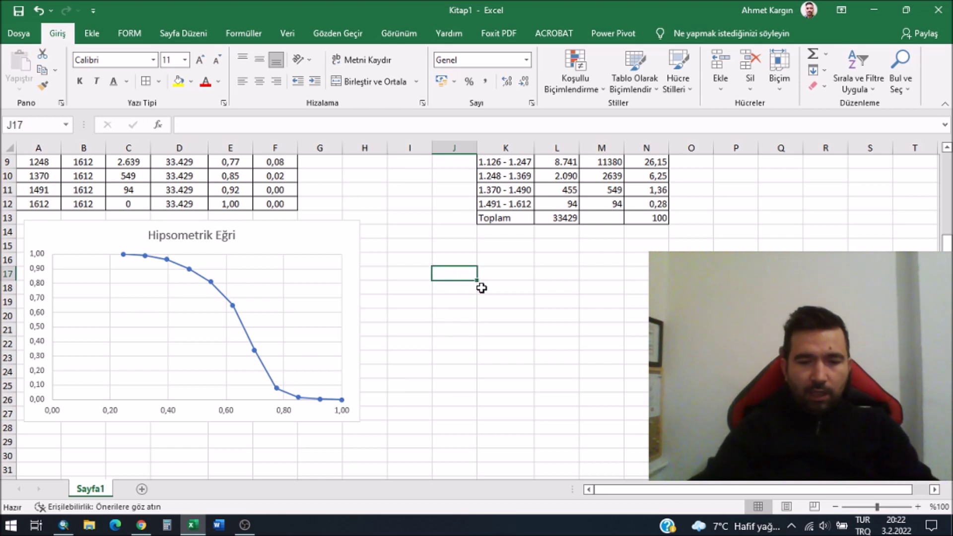
text(Hi)
key(Return)
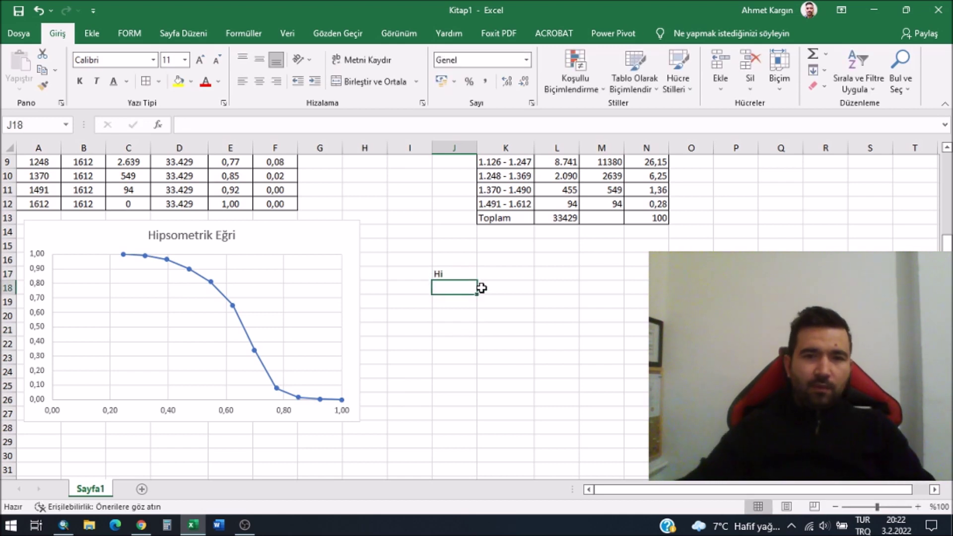
text(Hort)
key(Return)
text(Hmax)
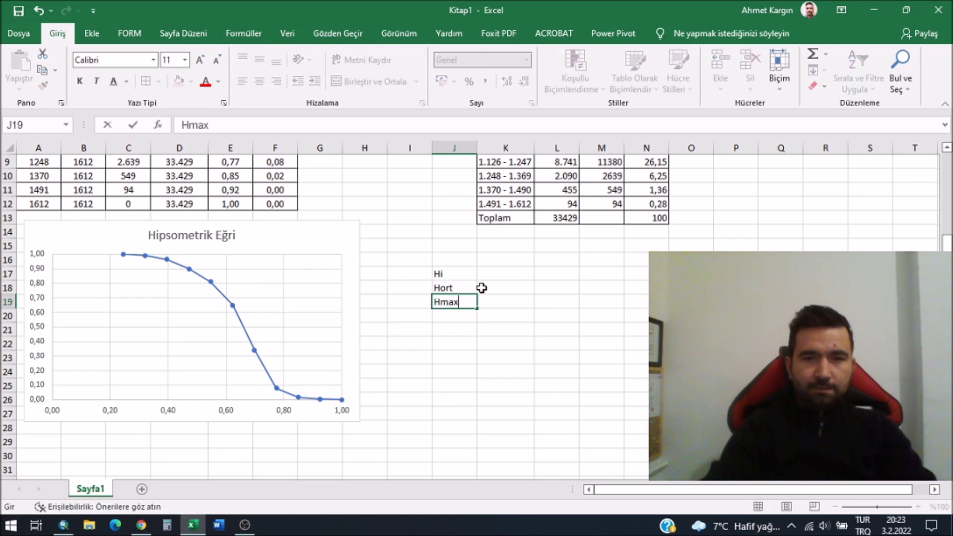
key(Return)
text(Hmi)
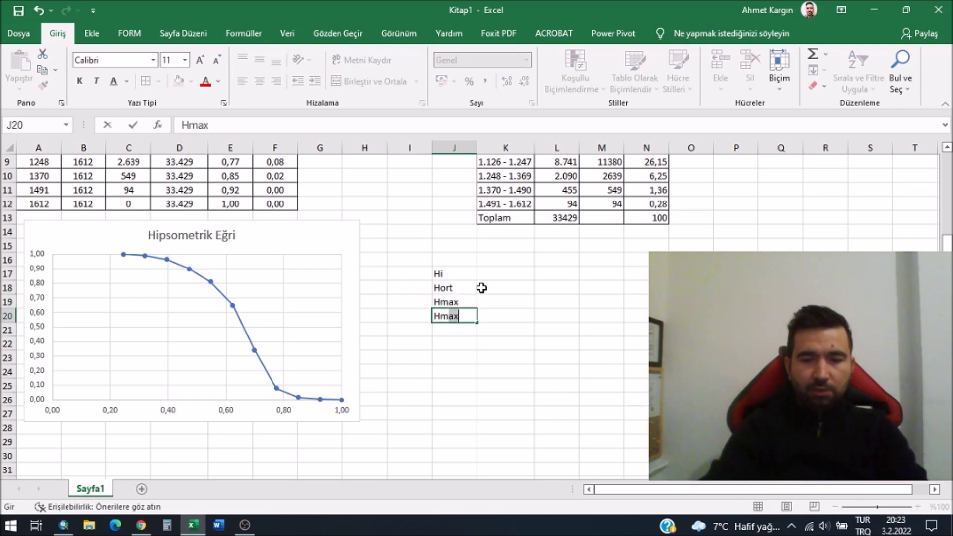
text(n)
key(Return)
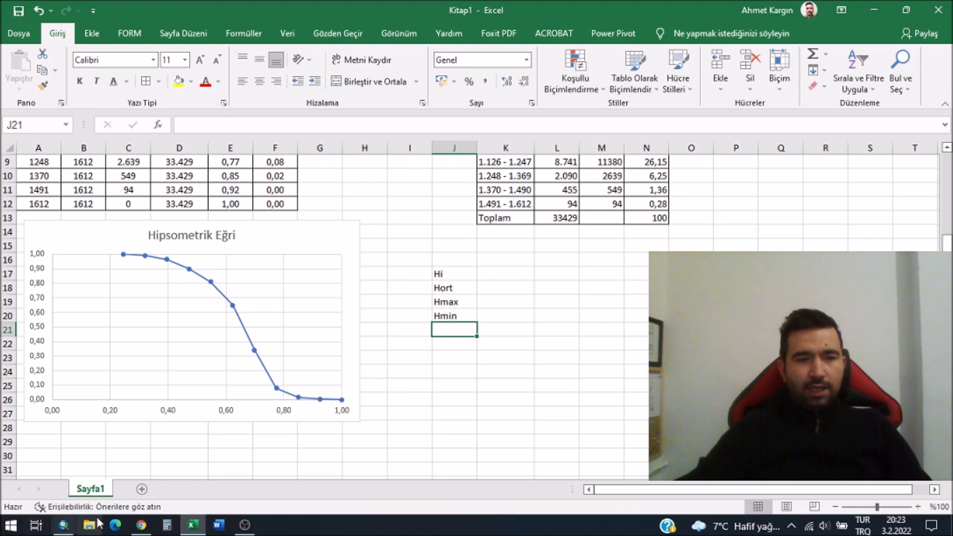
click(65, 527)
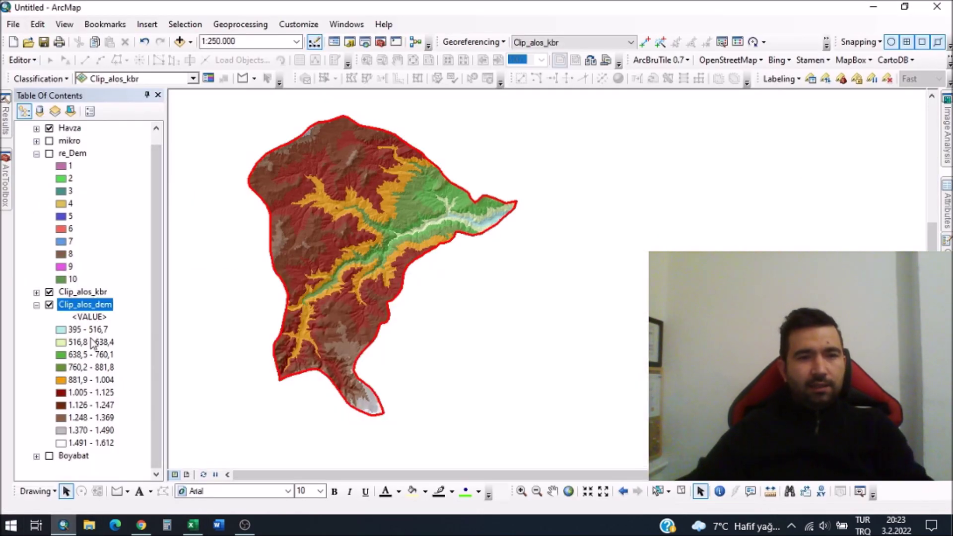
Enter 395 as the Hmin value in K20.
key(alt+Tab)
click(496, 317)
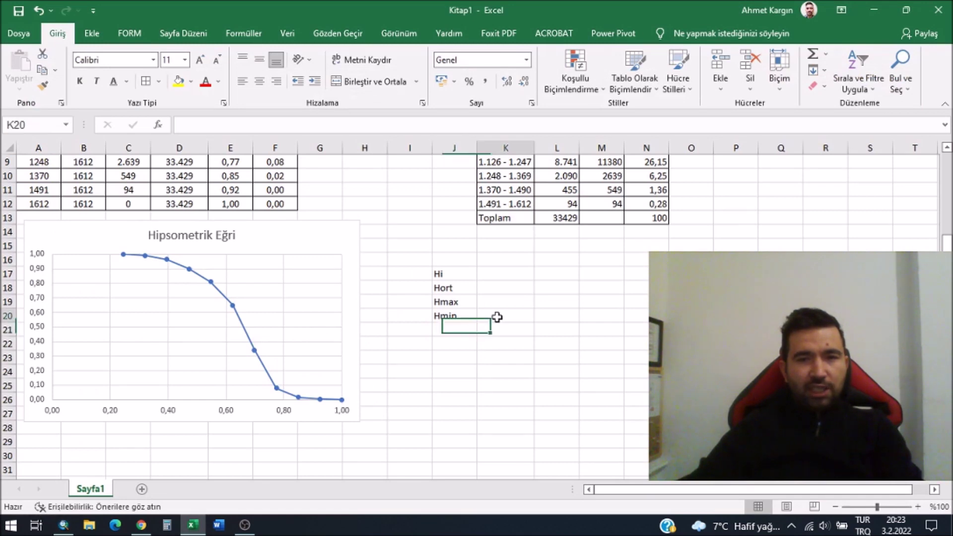
text(395)
key(Return)
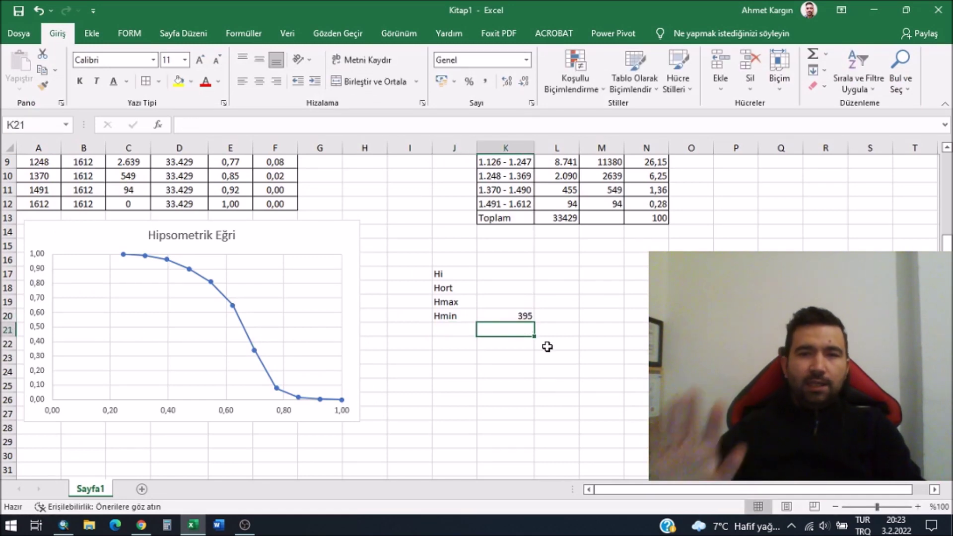
key(alt+Tab)
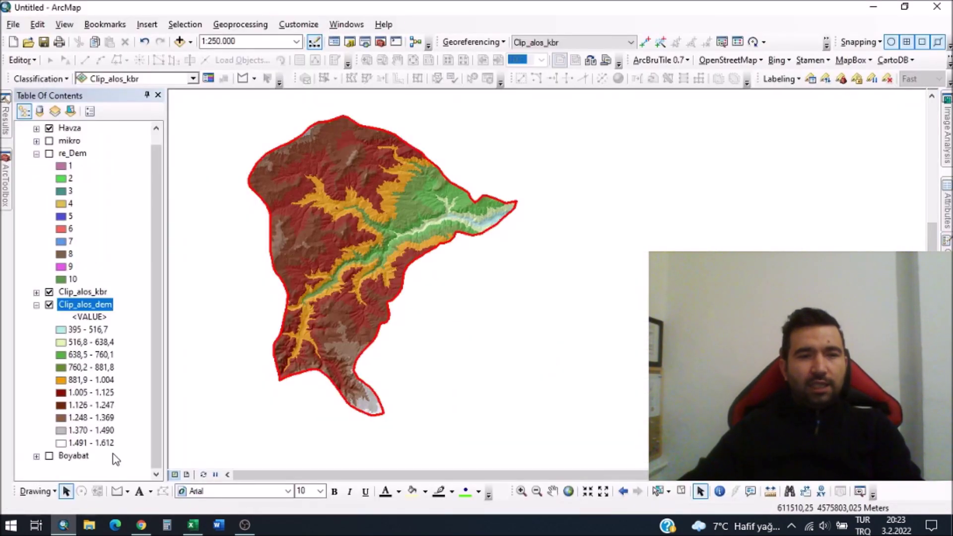
Enter 1612 as the Hmax value in K19.
key(alt+Tab)
click(517, 299)
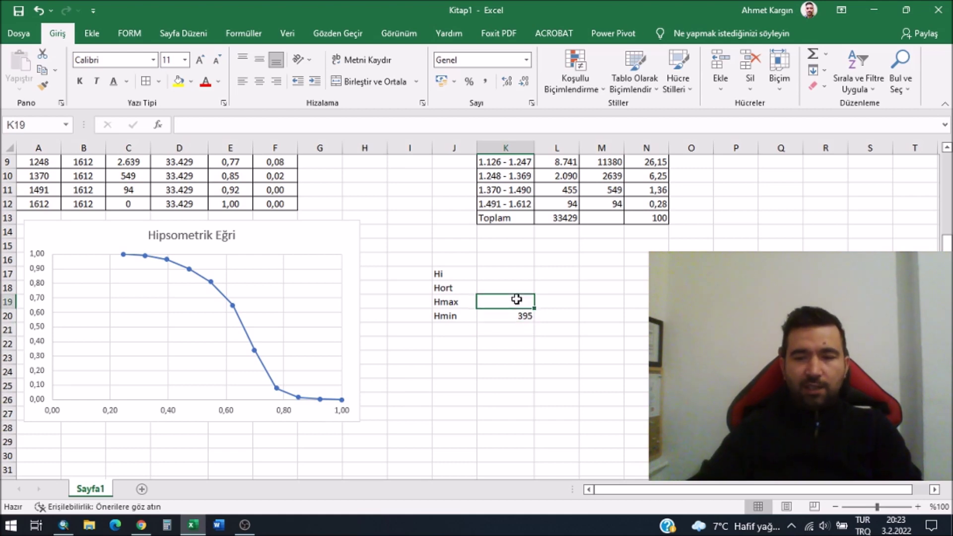
text(1612)
key(Return)
key(alt+Tab)
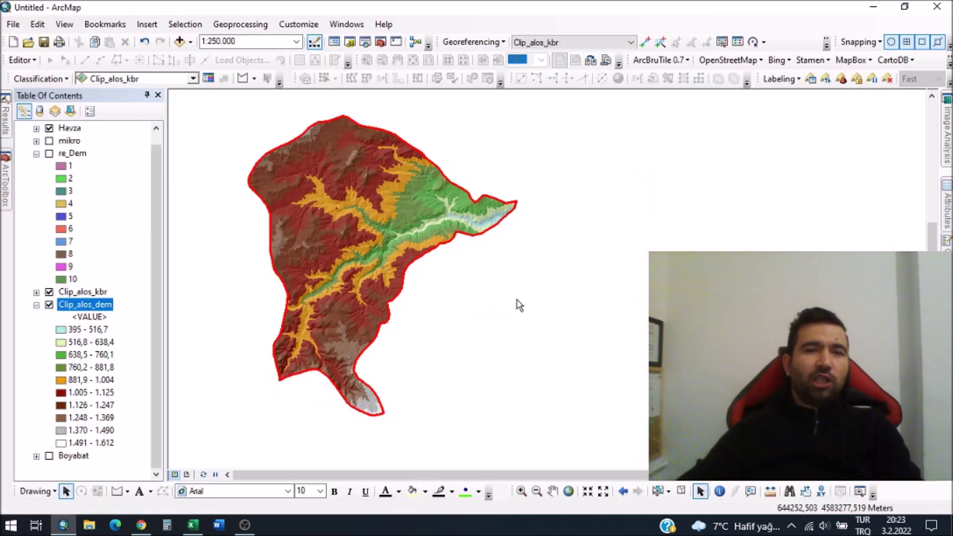
right_click(82, 304)
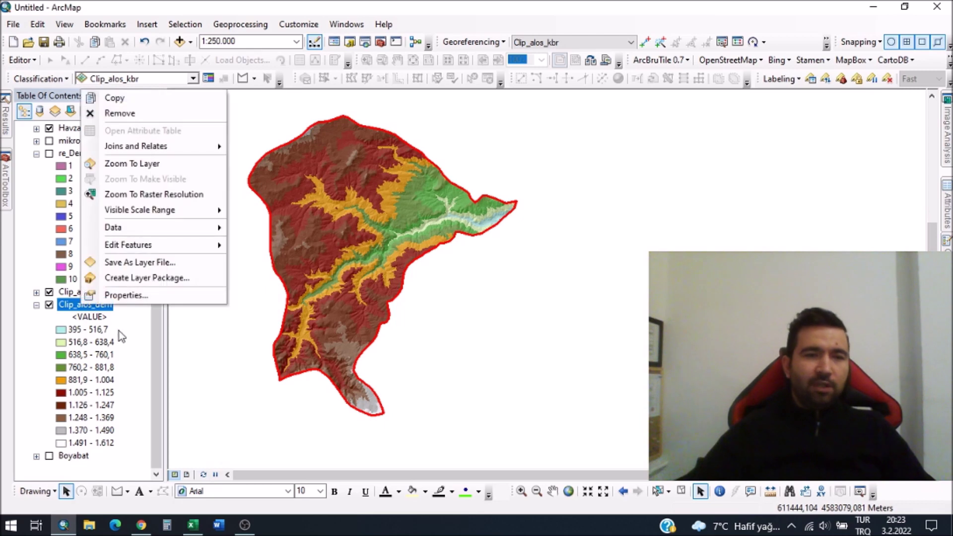
Open Clip_alos_dem's layer properties and view its classification statistics to read the mean elevation.
click(133, 297)
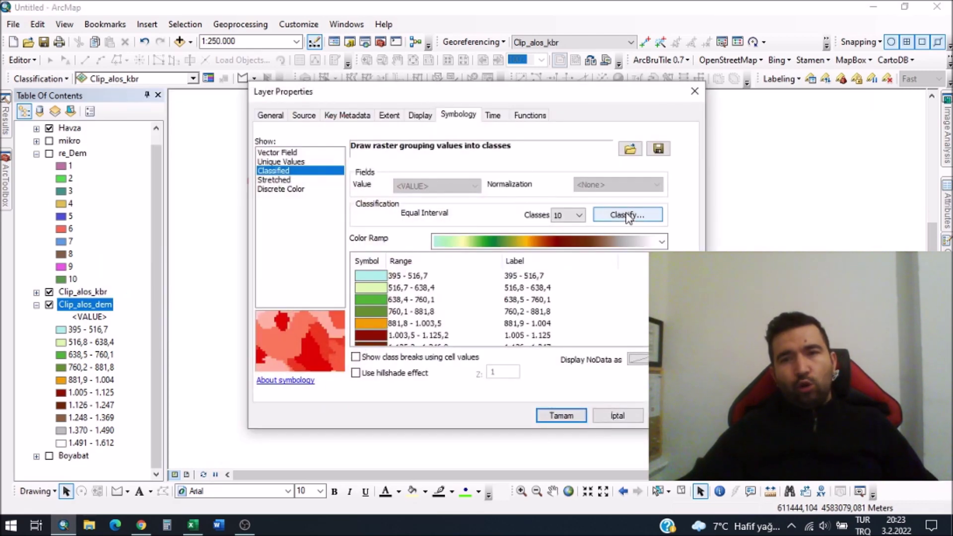
click(627, 214)
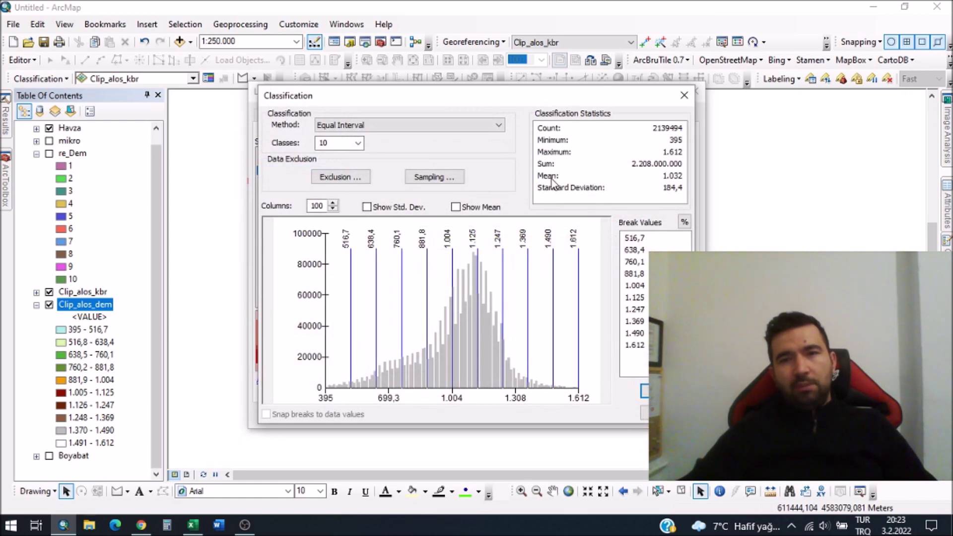
click(664, 177)
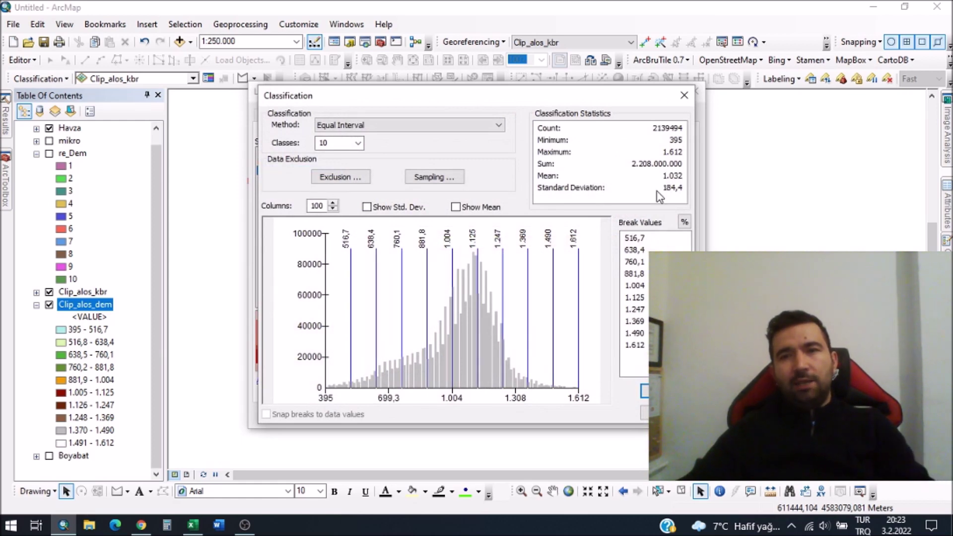
key(alt+Tab)
click(514, 288)
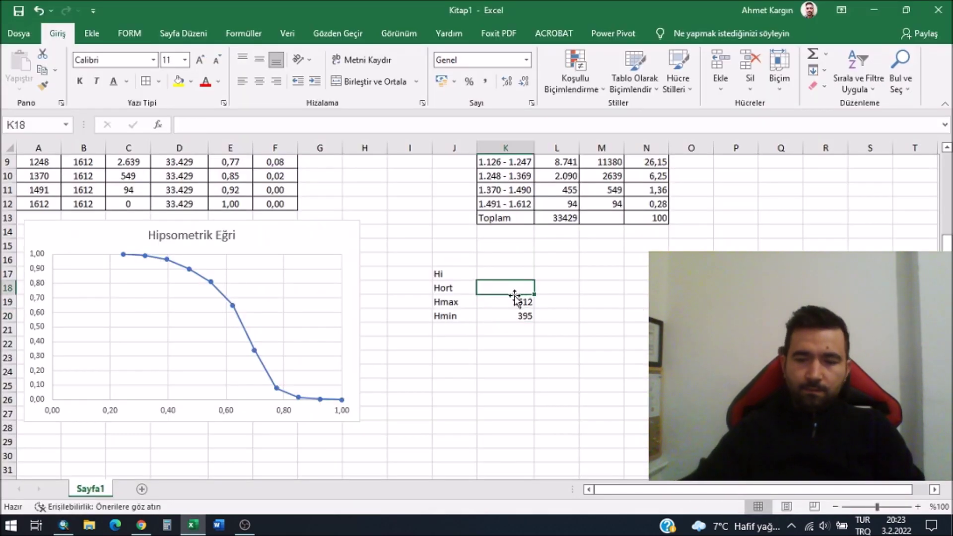
Enter 1032 as Hort in K18 and the formula =(K18-K20)/(K19-K20) for Hi in K17.
text(1032)
key(Return)
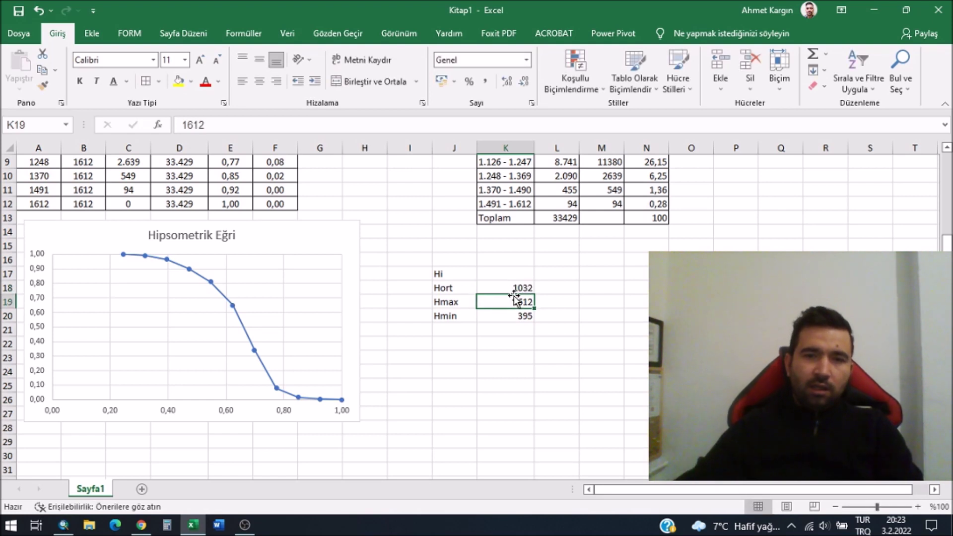
click(503, 273)
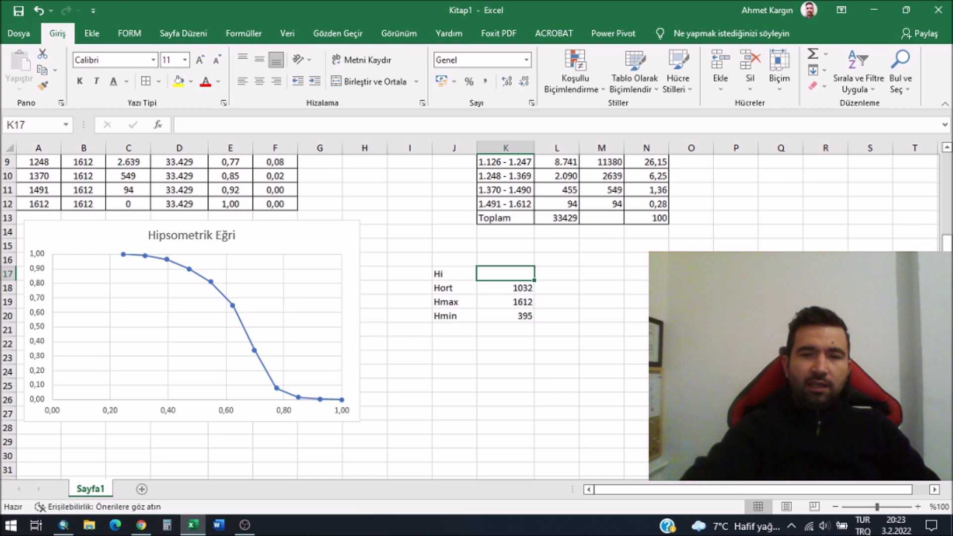
text(=)
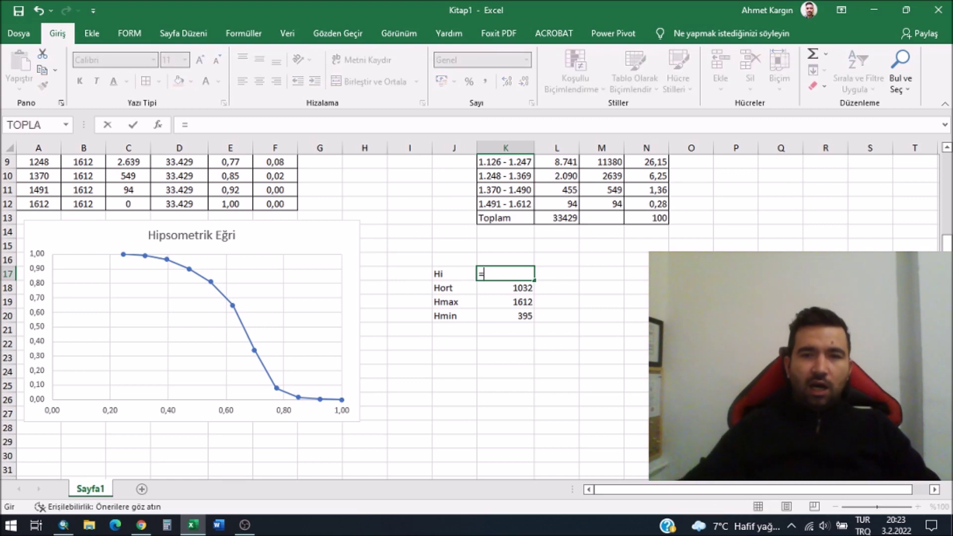
text(()
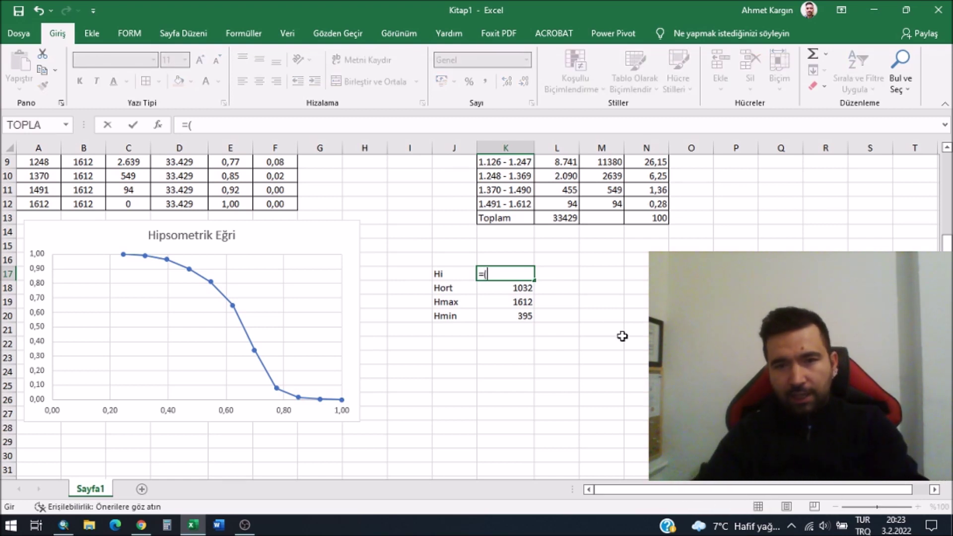
click(509, 288)
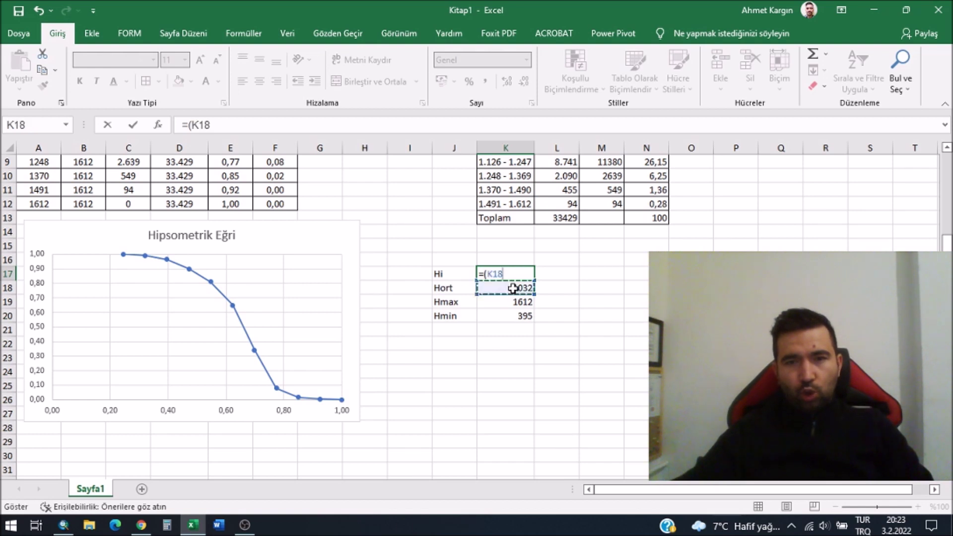
click(522, 315)
text()/)
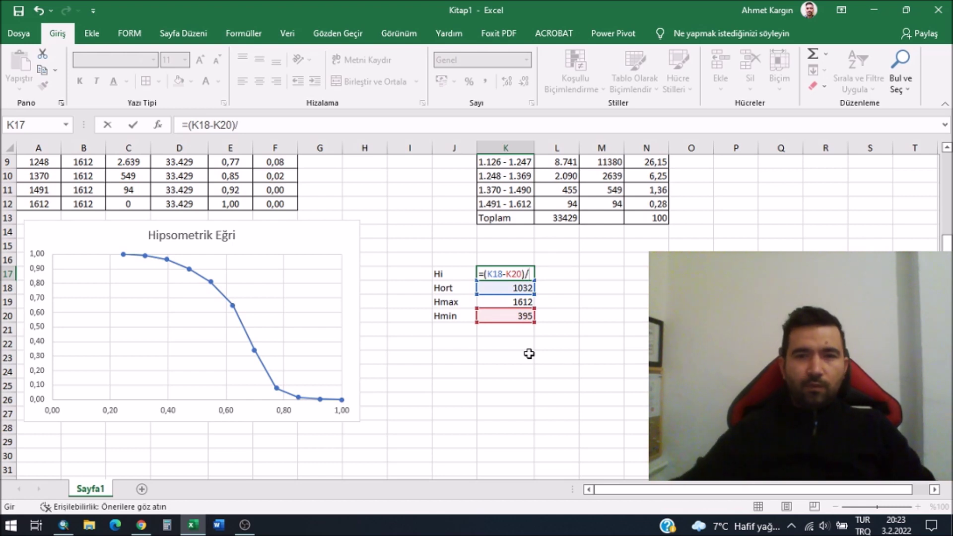
click(520, 303)
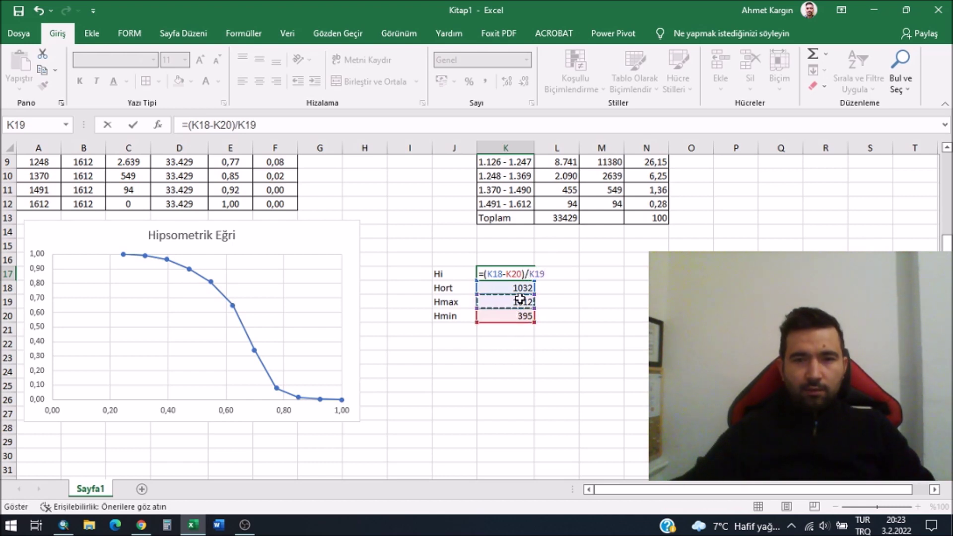
key(BackSpace)
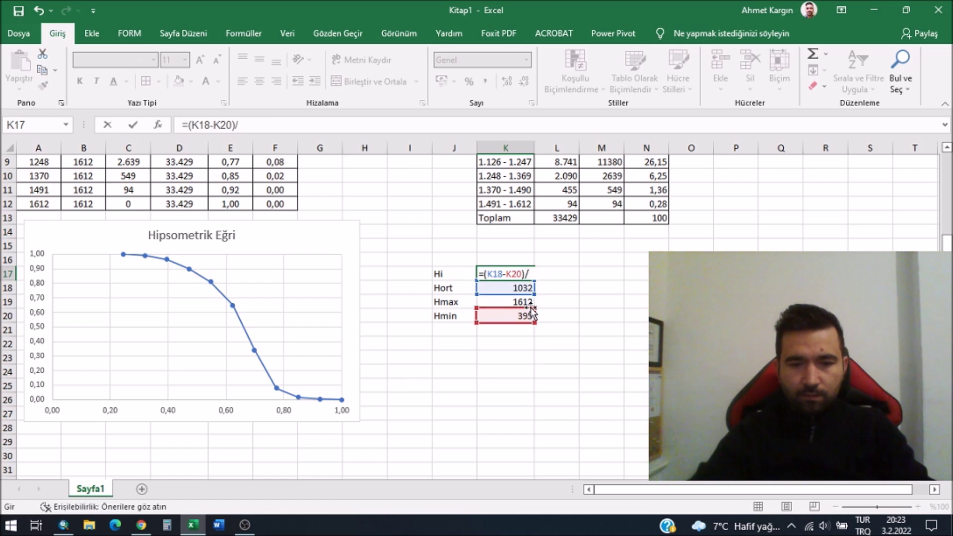
text(()
click(529, 304)
text(K19-)
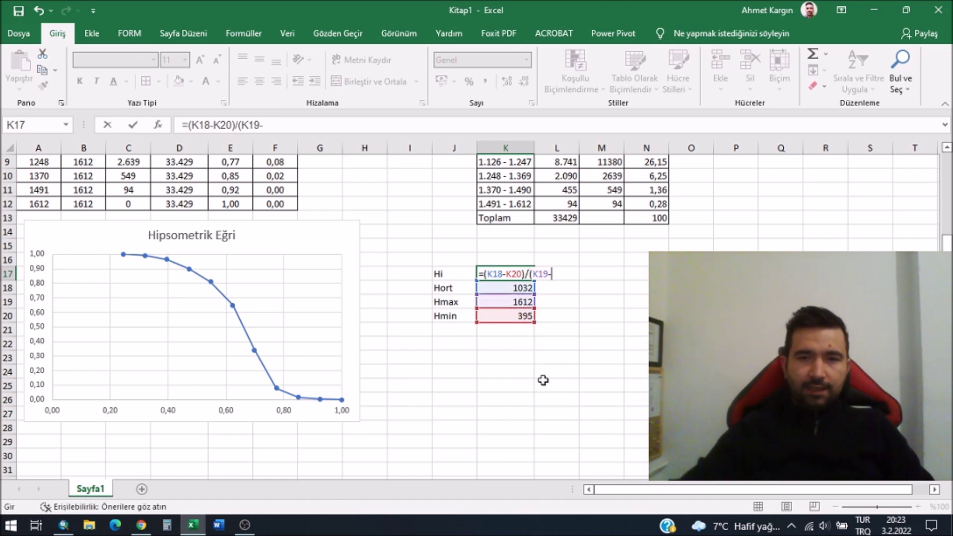
click(519, 315)
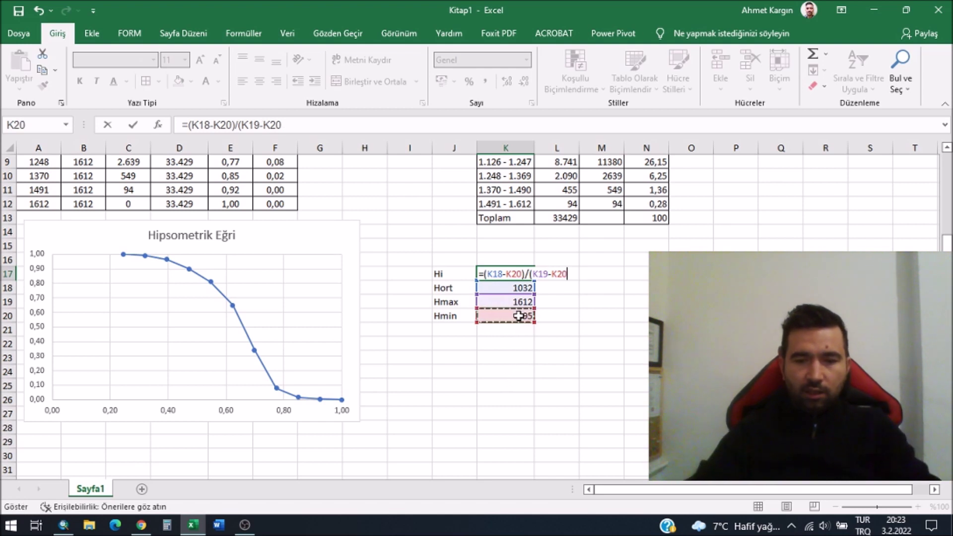
text())
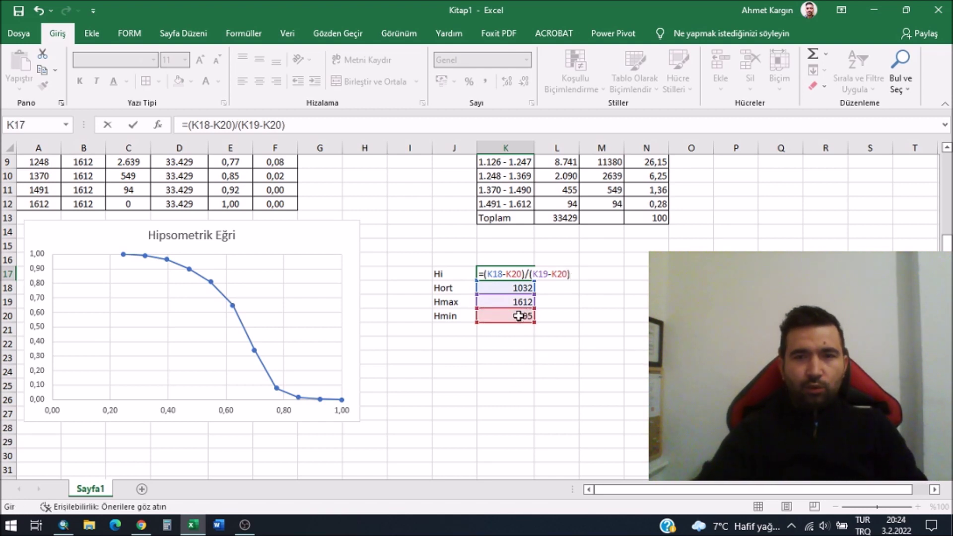
key(Return)
Format the Hi result with the Sayı number format so it shows 0,52.
click(519, 273)
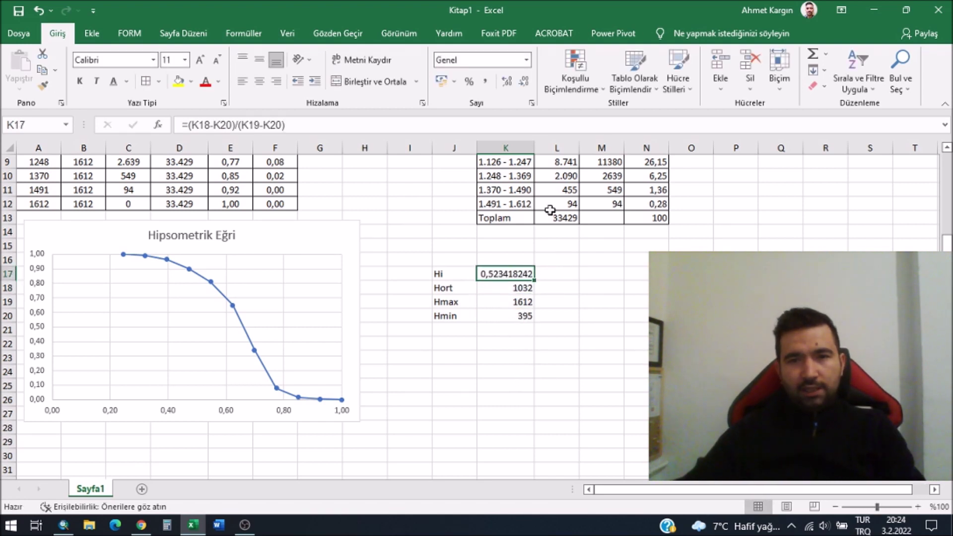
click(526, 61)
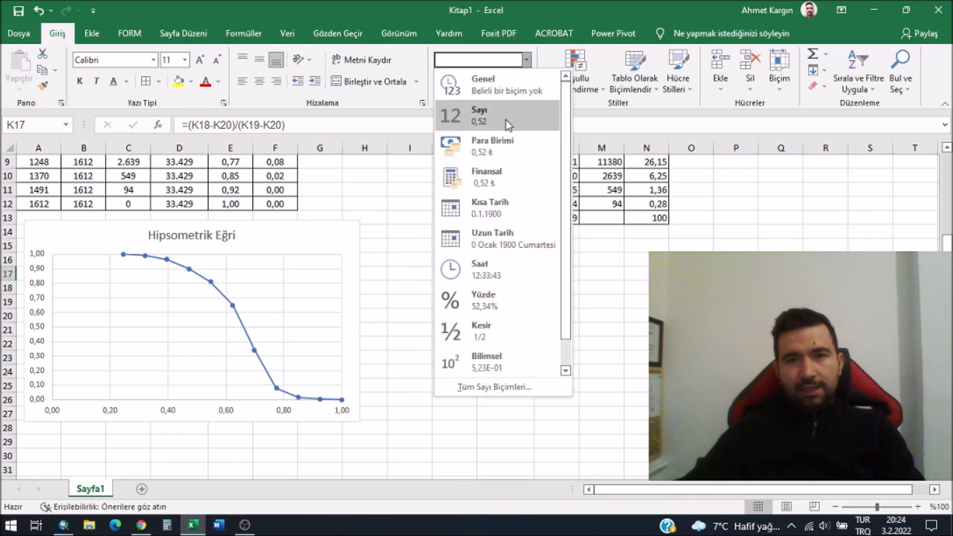
click(506, 123)
click(576, 348)
key(alt+Tab)
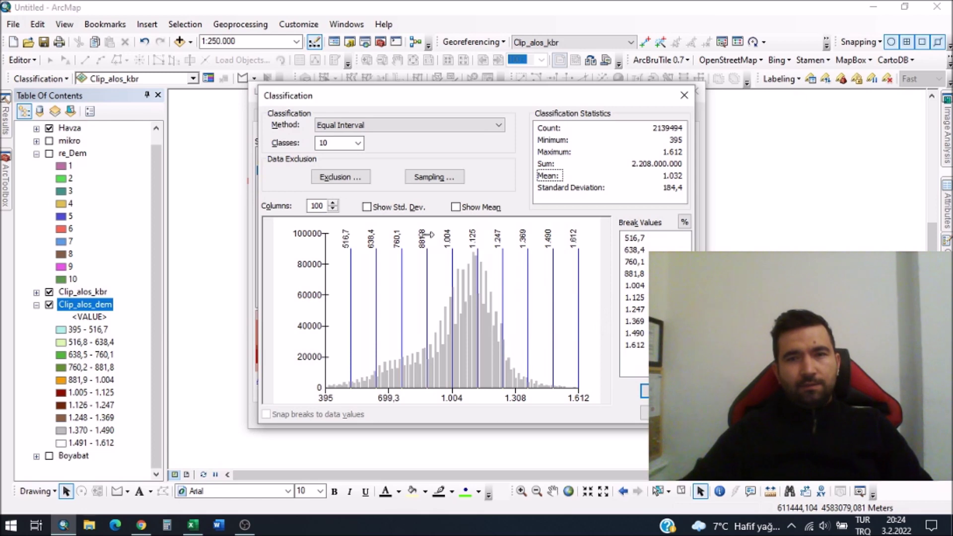
Check the Stretched histogram for min 393, max 1613, mean 1034,07, then close the layer dialogs.
click(684, 96)
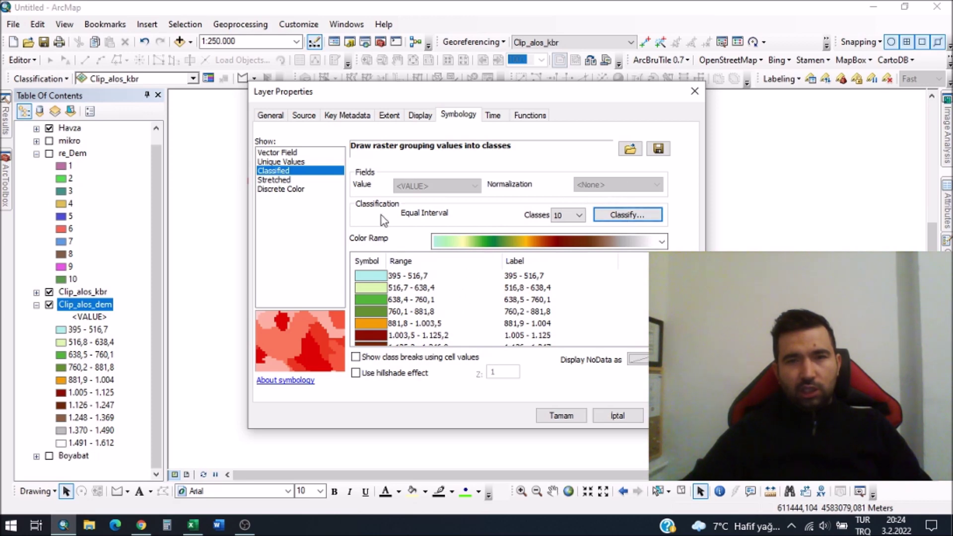
click(294, 181)
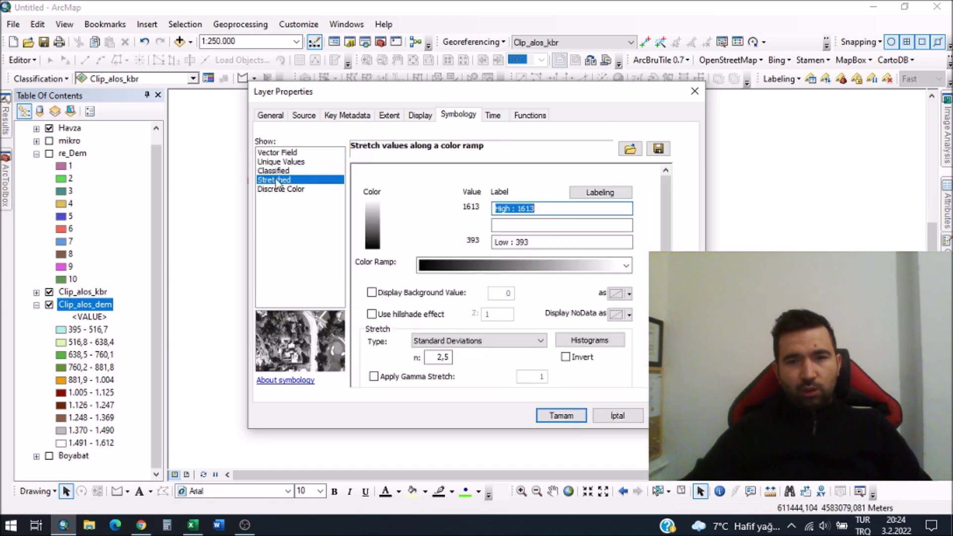
click(589, 340)
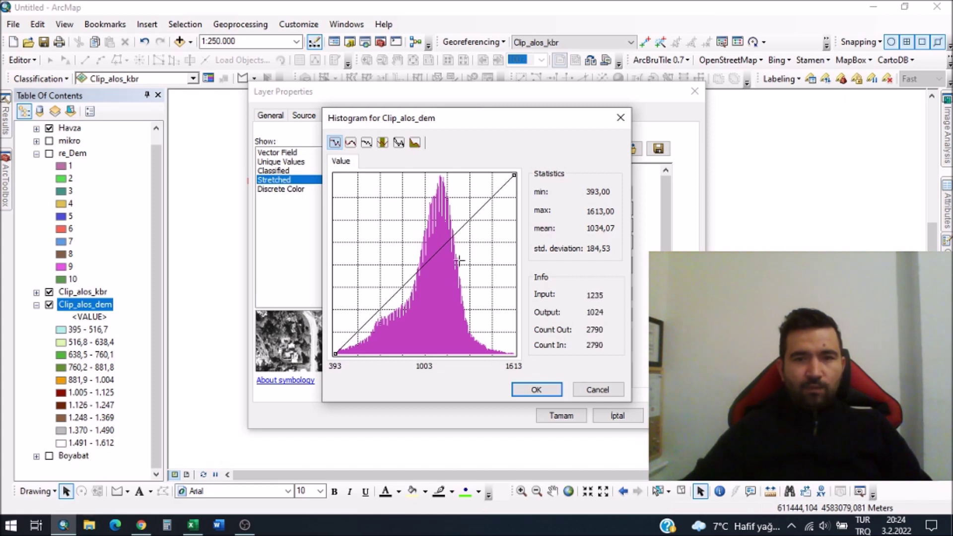
click(550, 392)
click(617, 416)
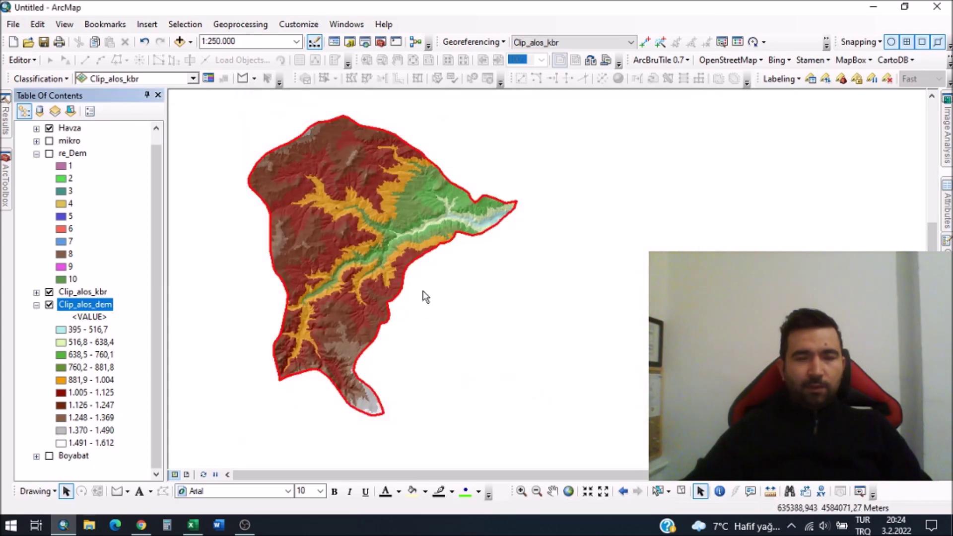
drag(435, 329, 471, 350)
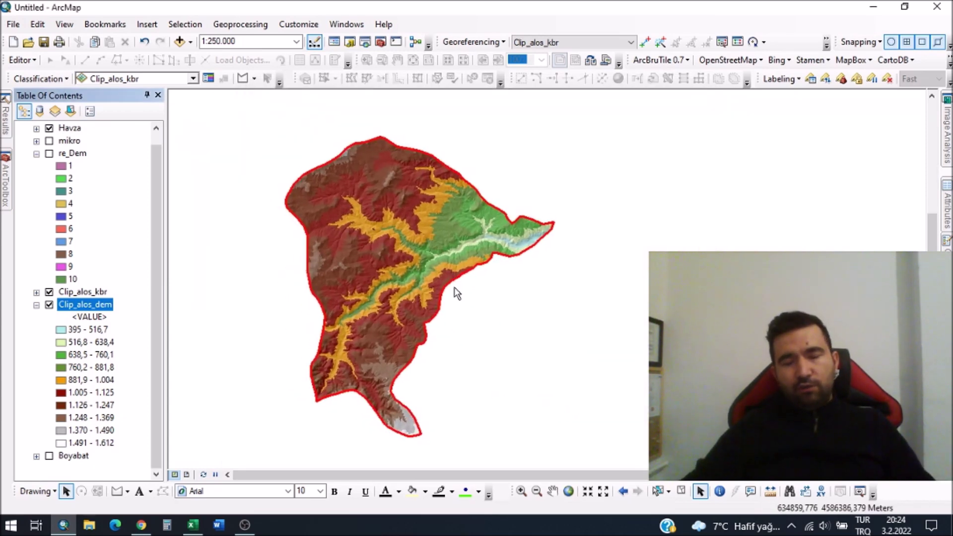